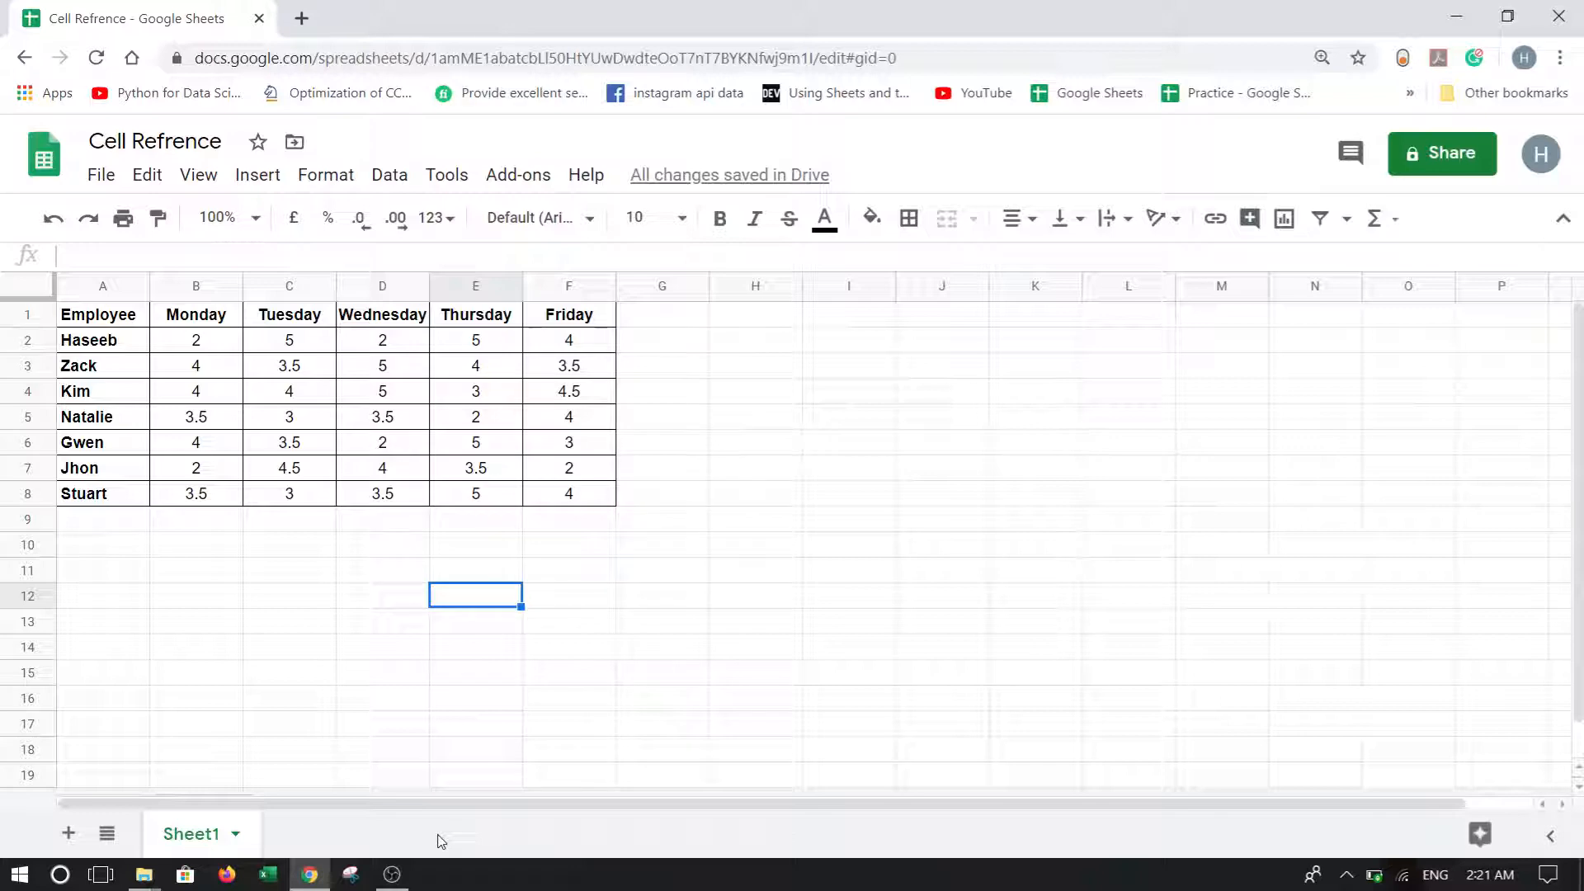
Reference A1 in cell H1 with =A1 and fill the formula across row 1 to M1.
click(785, 325)
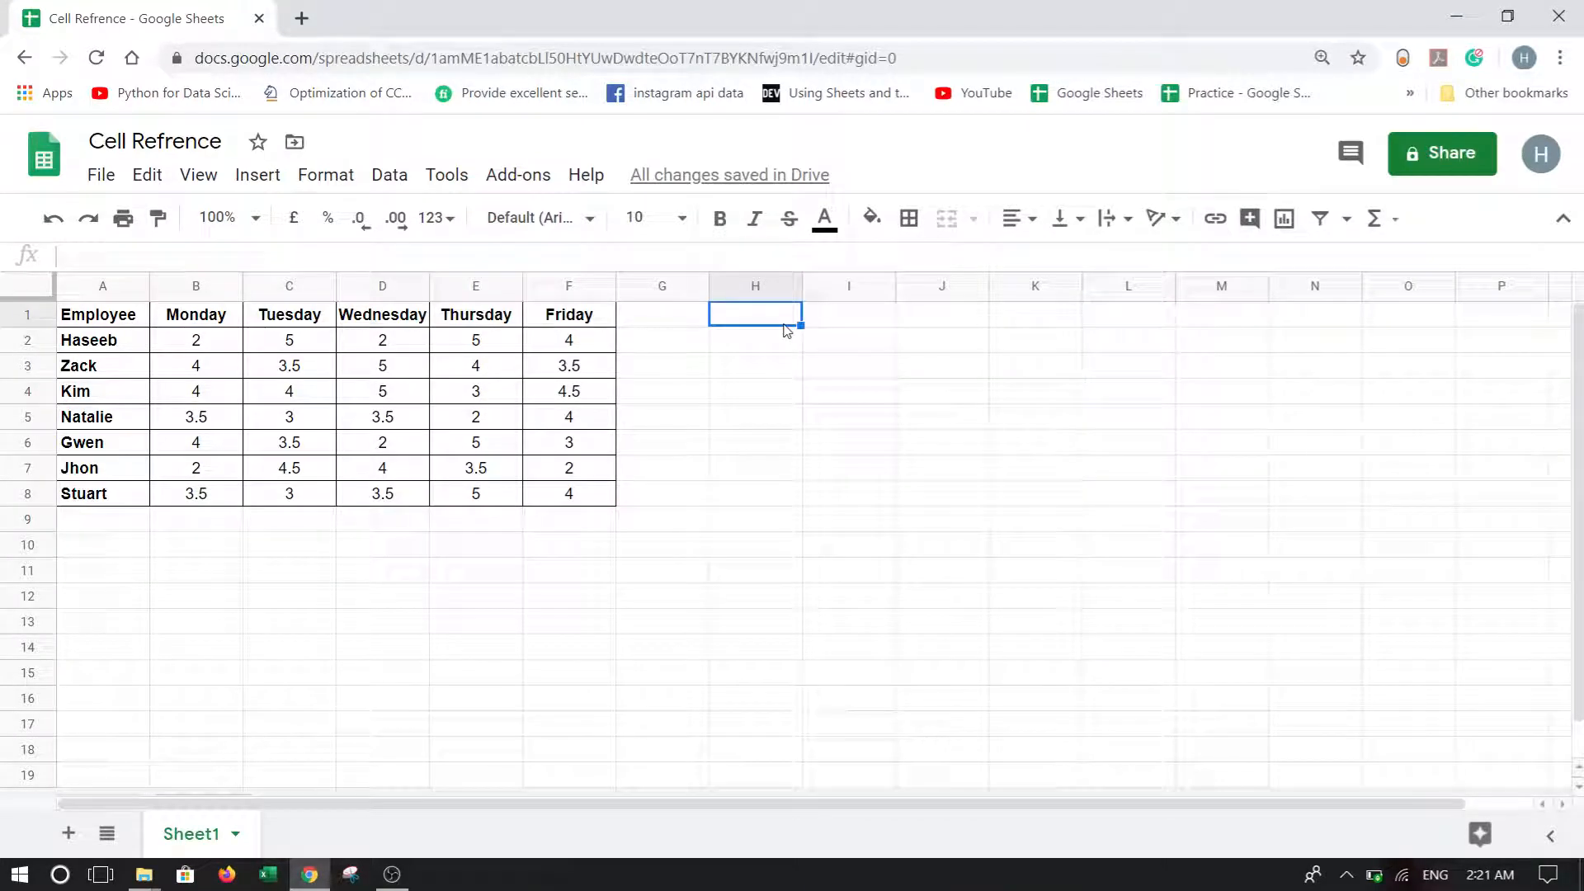
text(=)
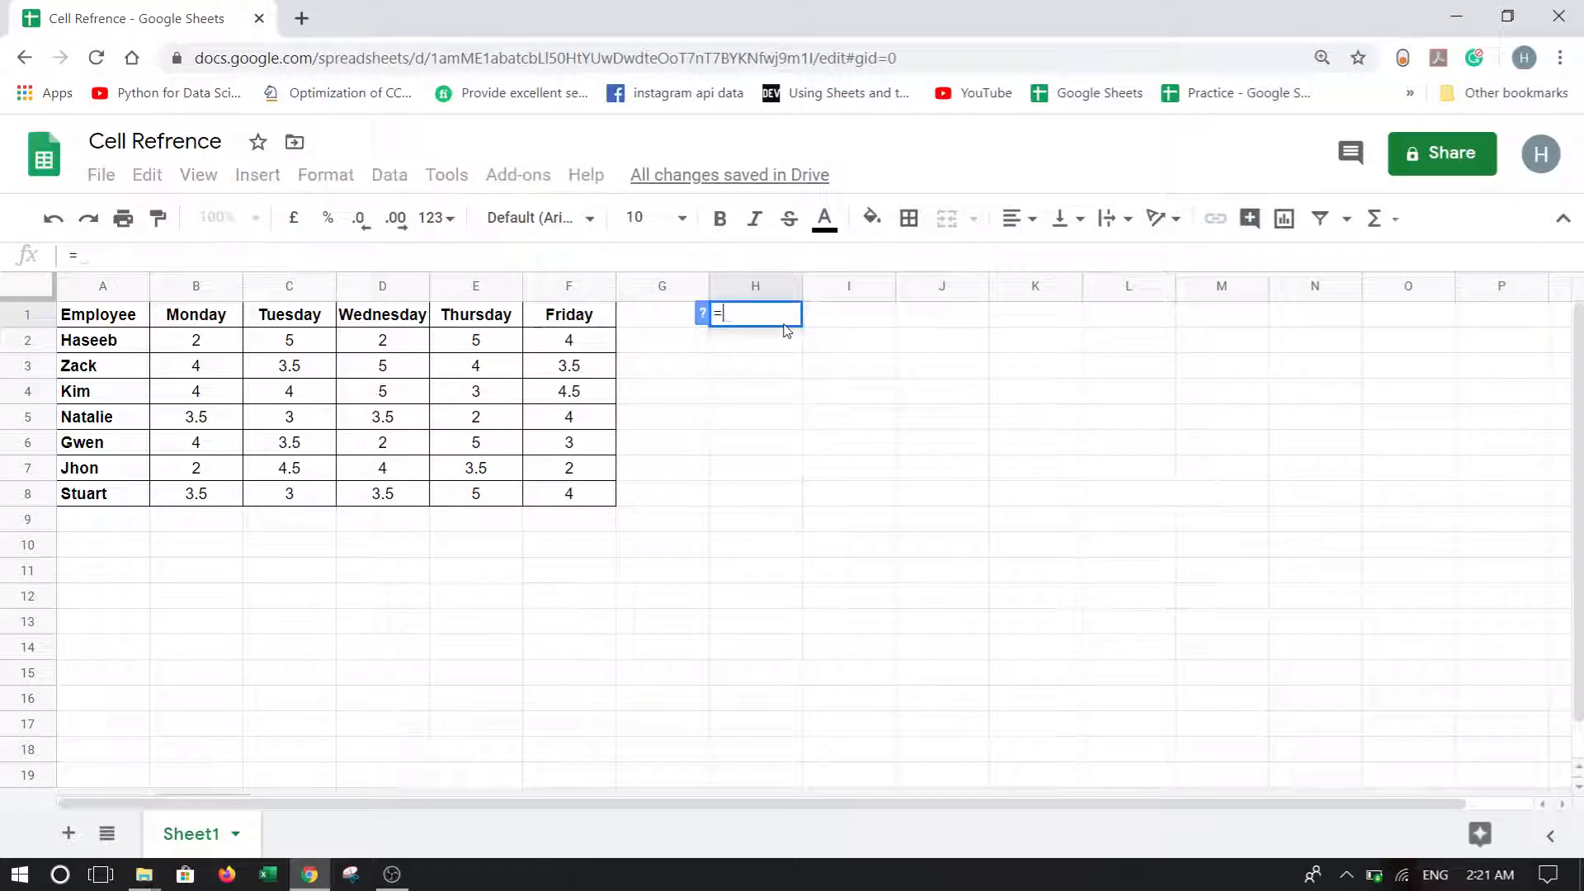
click(76, 322)
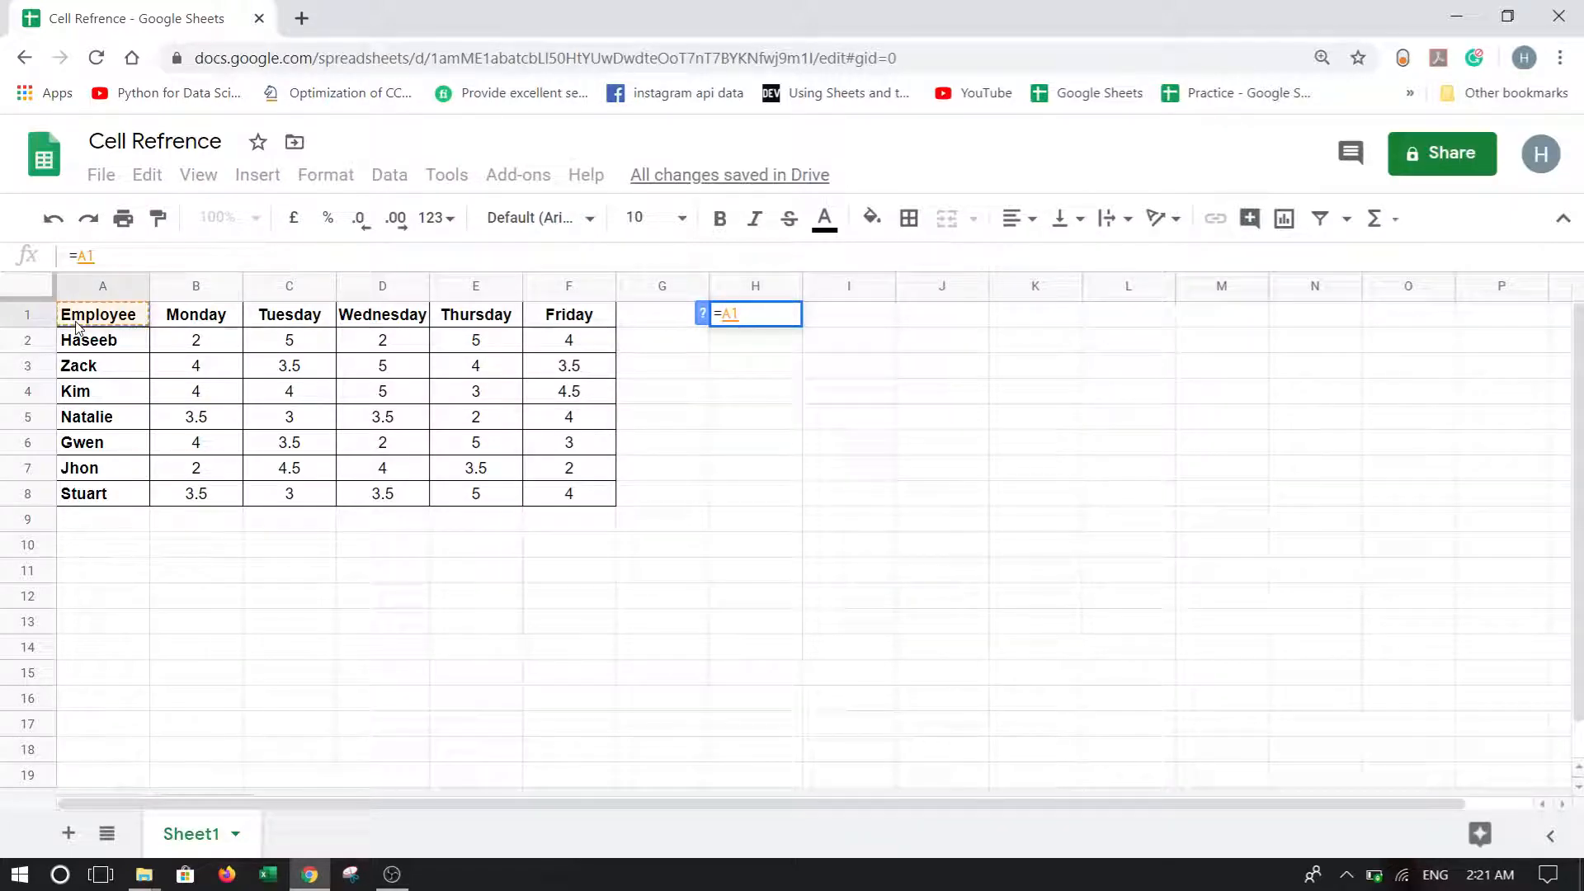
key(Return)
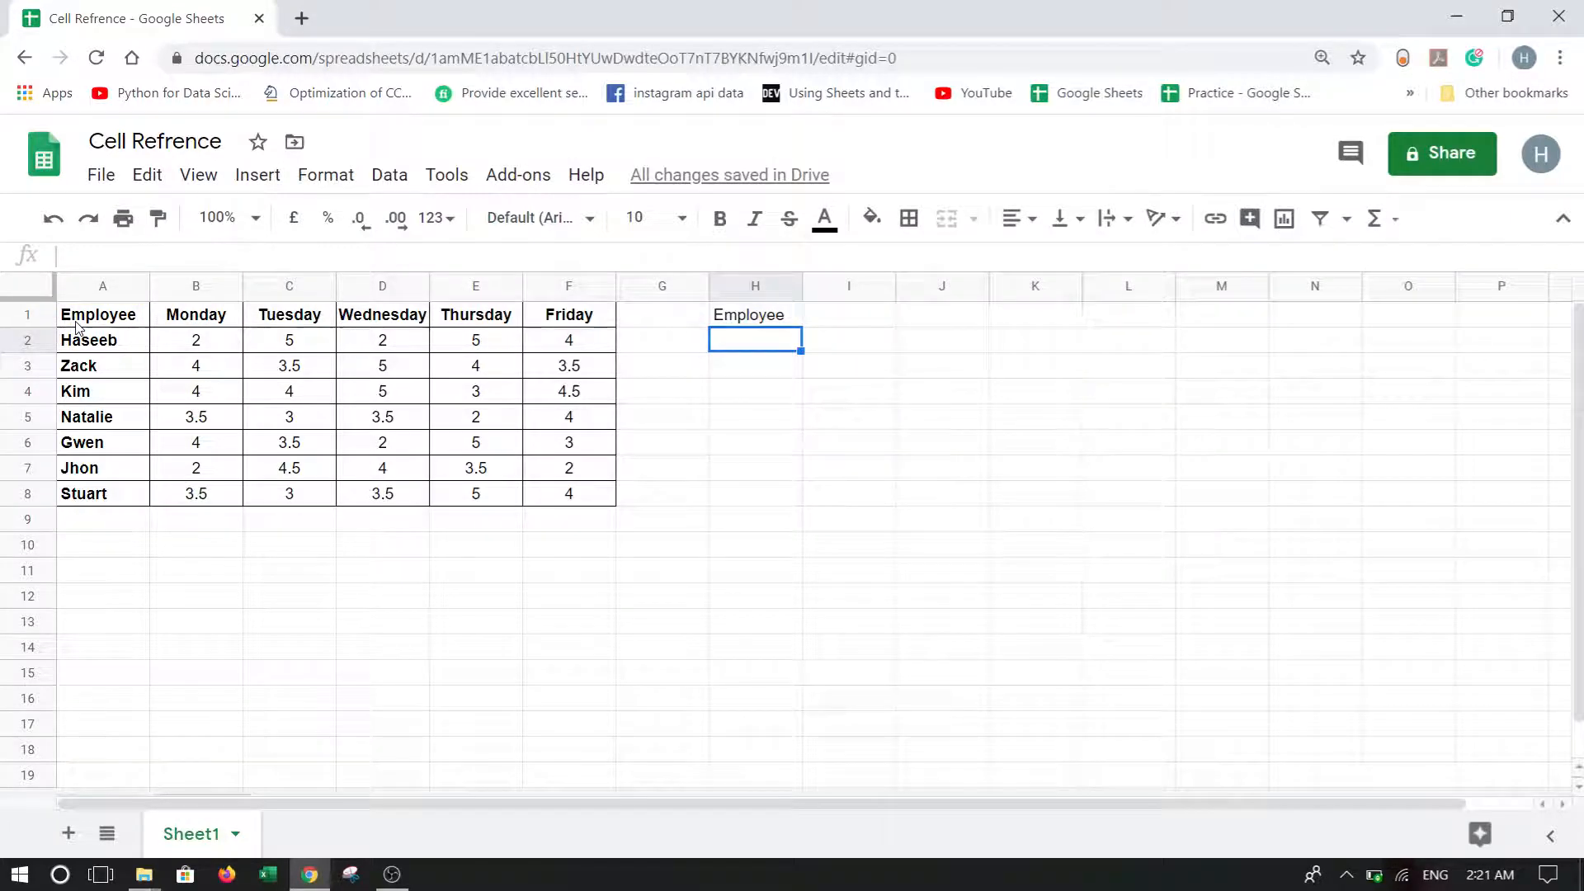
click(793, 320)
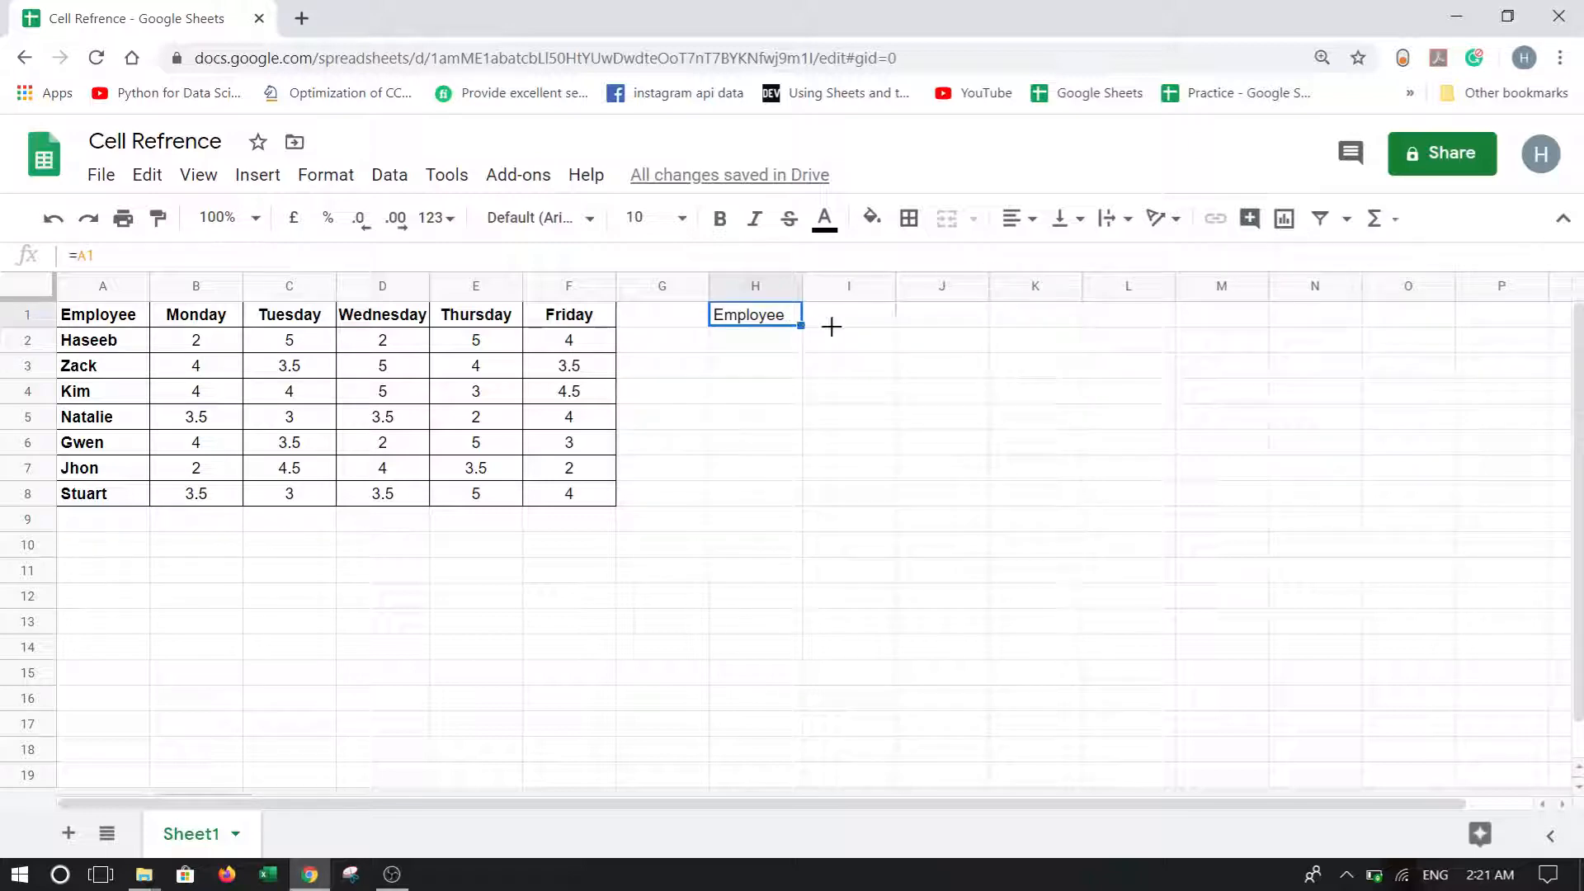
drag(1074, 318, 1202, 336)
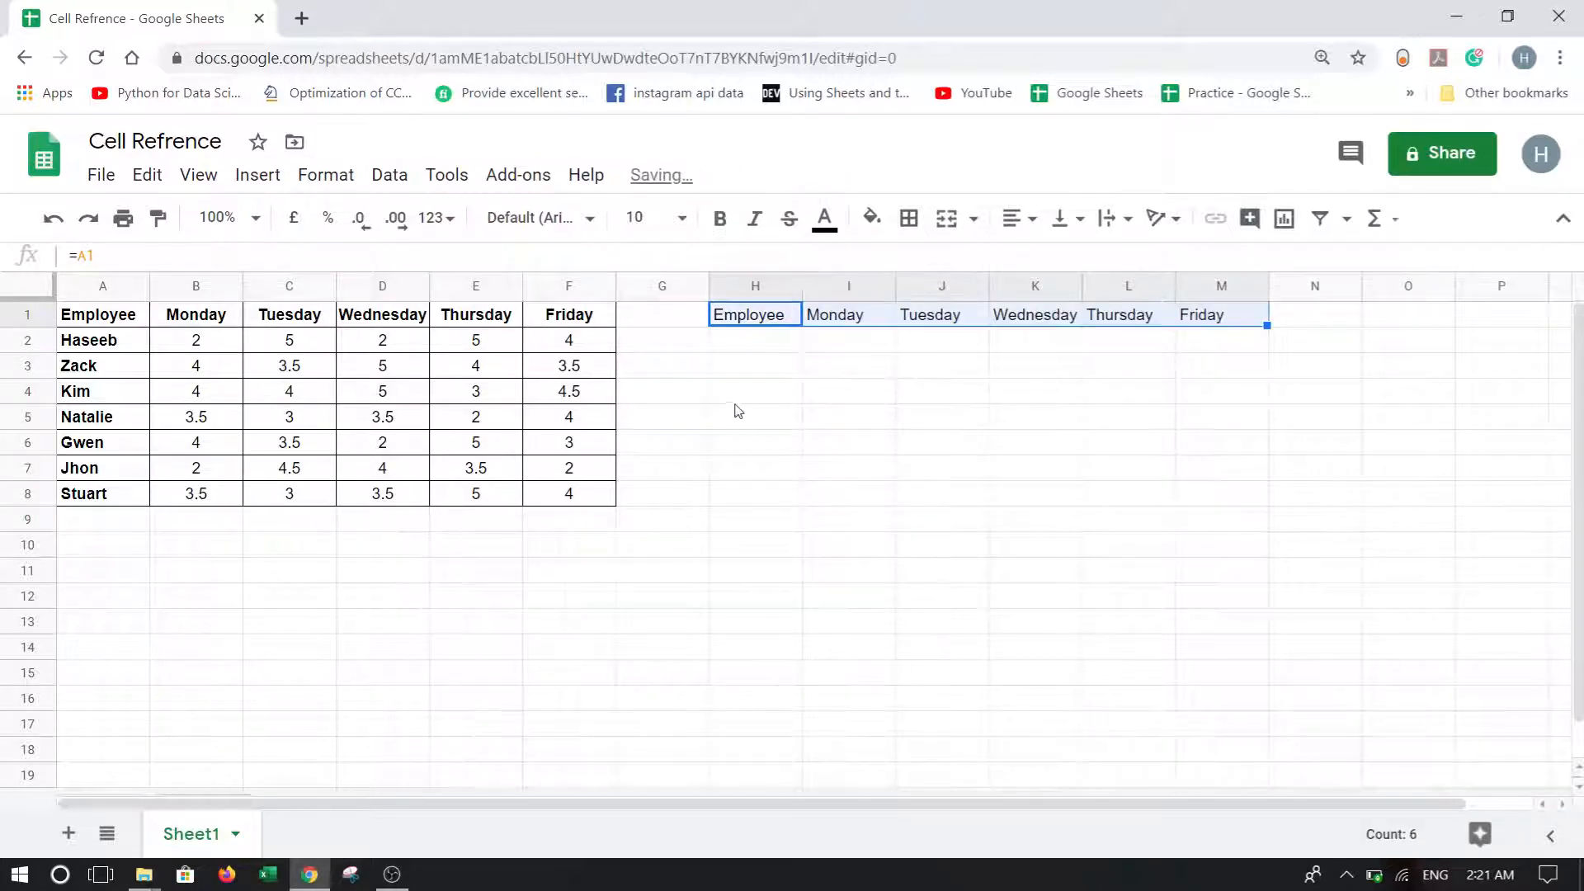
Examine the formulas in H1 through M1 to see how the column reference changes across the row.
click(768, 322)
key(Right)
key(Right)
key(Right)
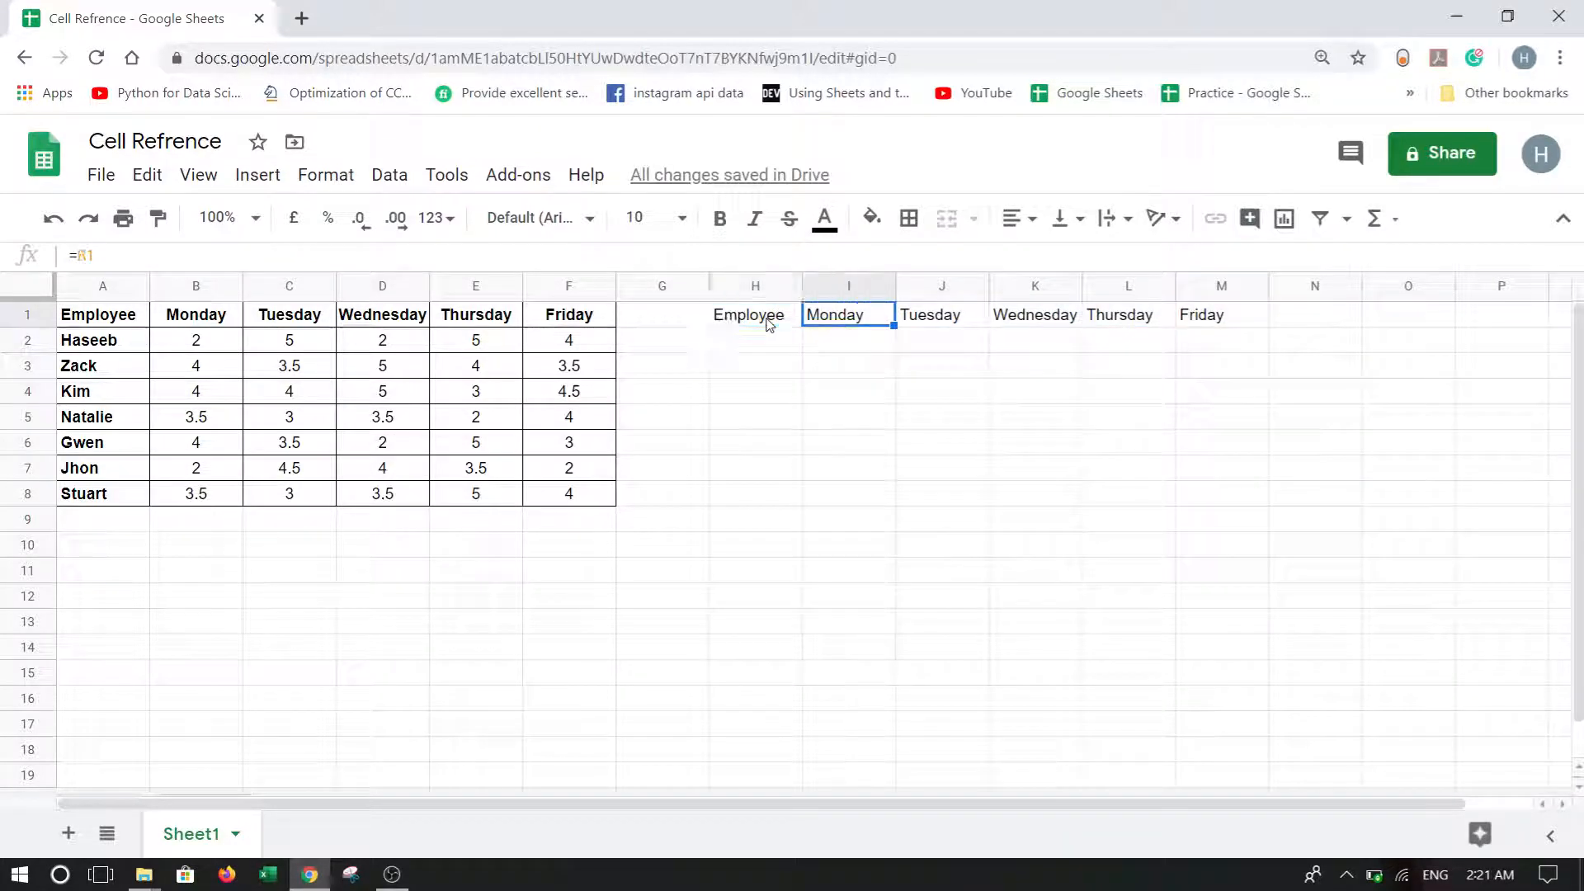
key(Right)
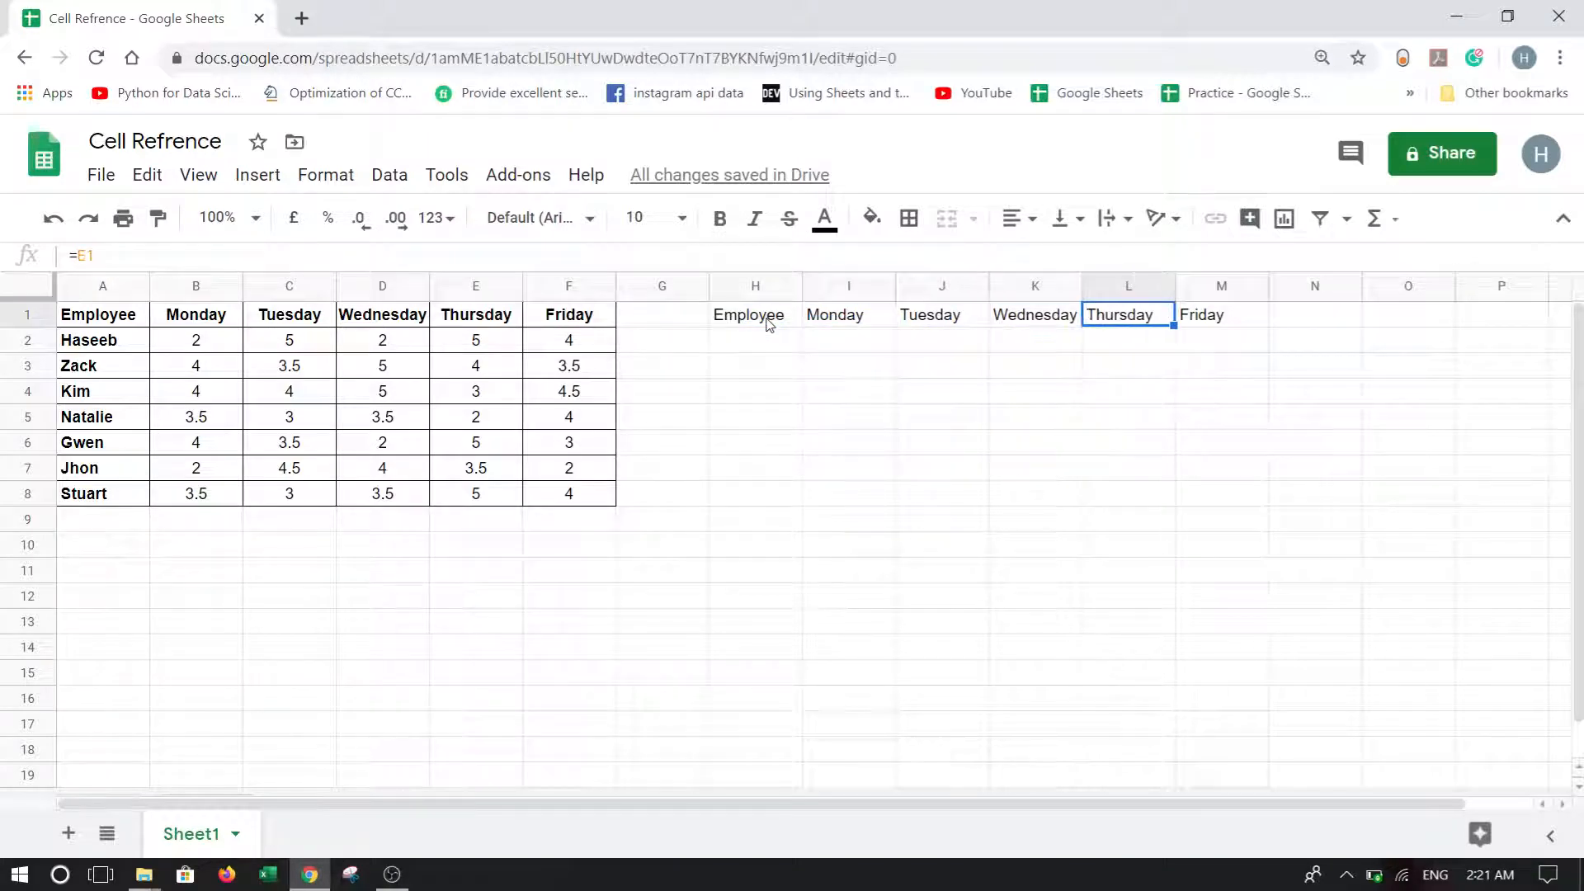
key(Right)
Fill the =A1 reference from H1 down column H to H8.
key(Left)
key(Left)
key(Left)
key(Left)
key(Left)
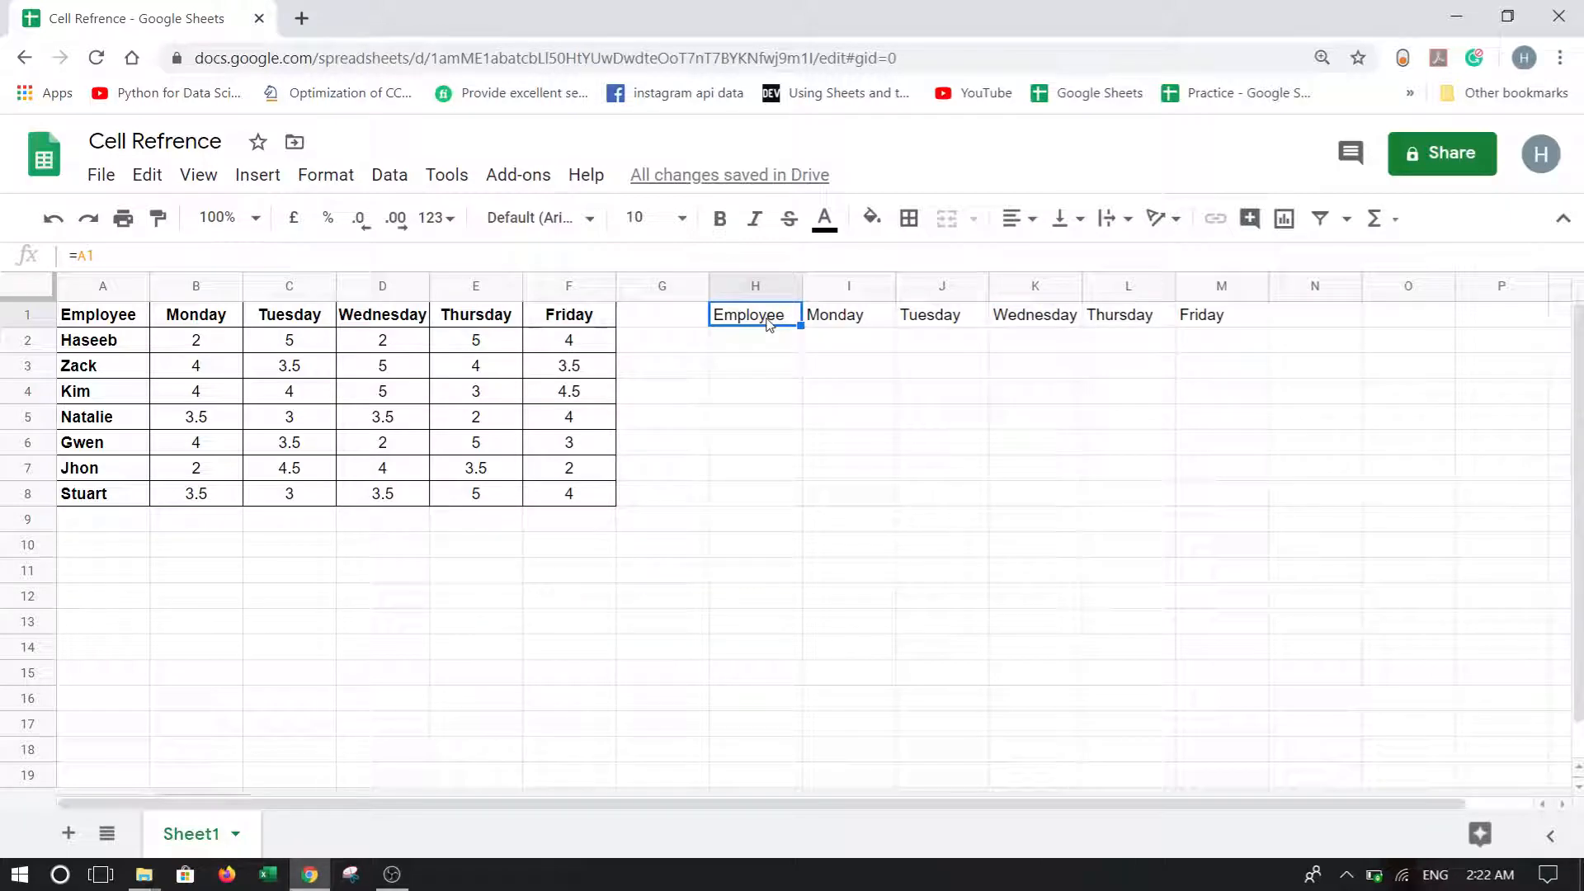
drag(800, 326, 779, 498)
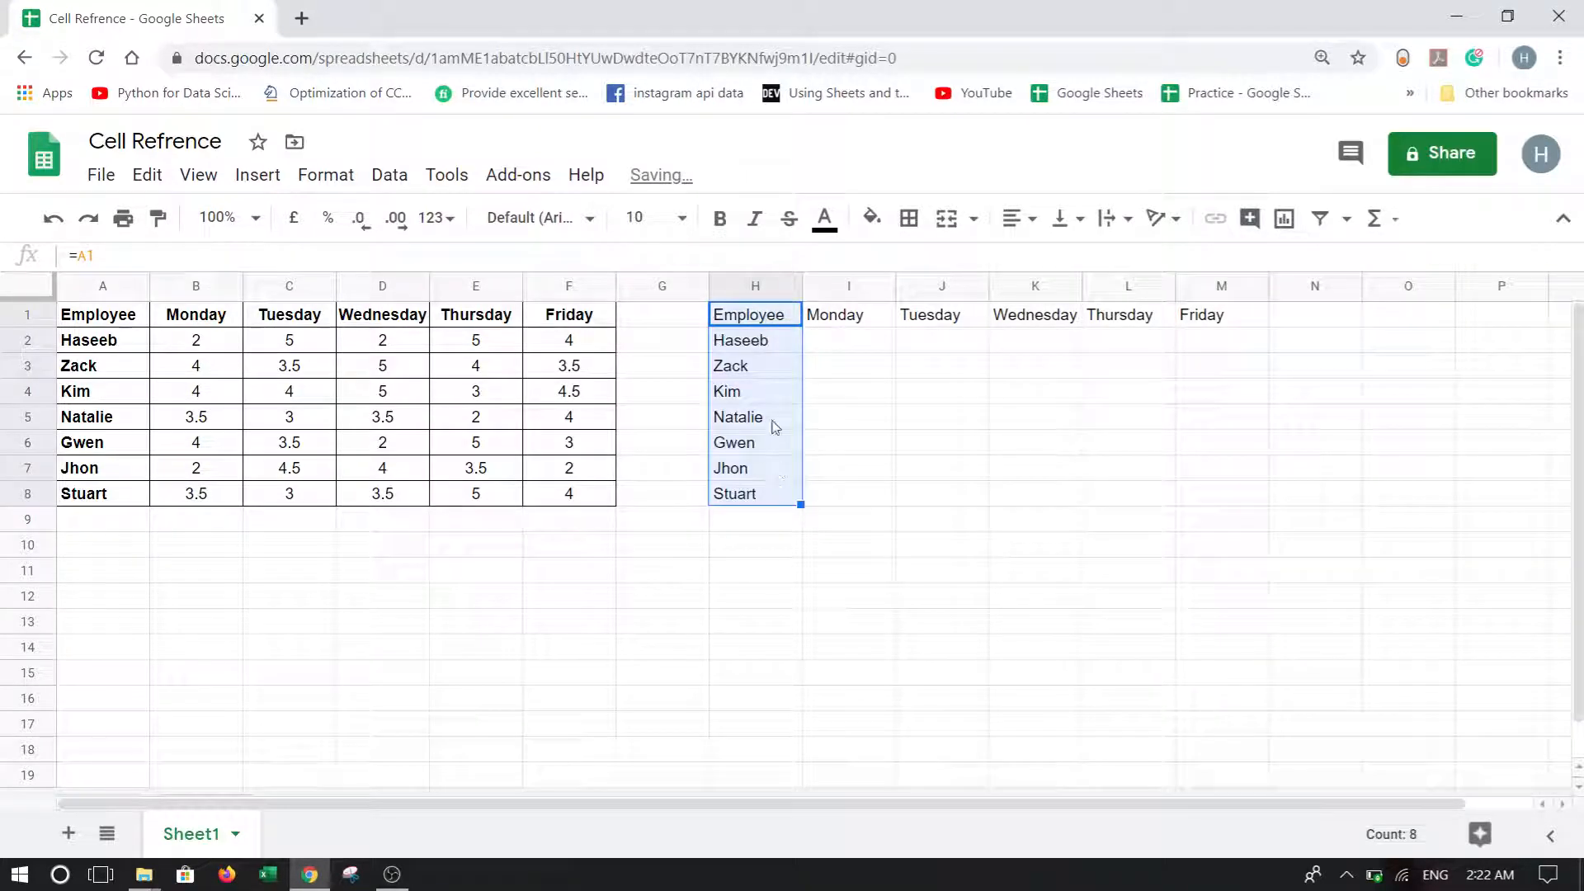
Examine the formulas in H1 through H8 to see how the row reference changes down the column.
click(778, 318)
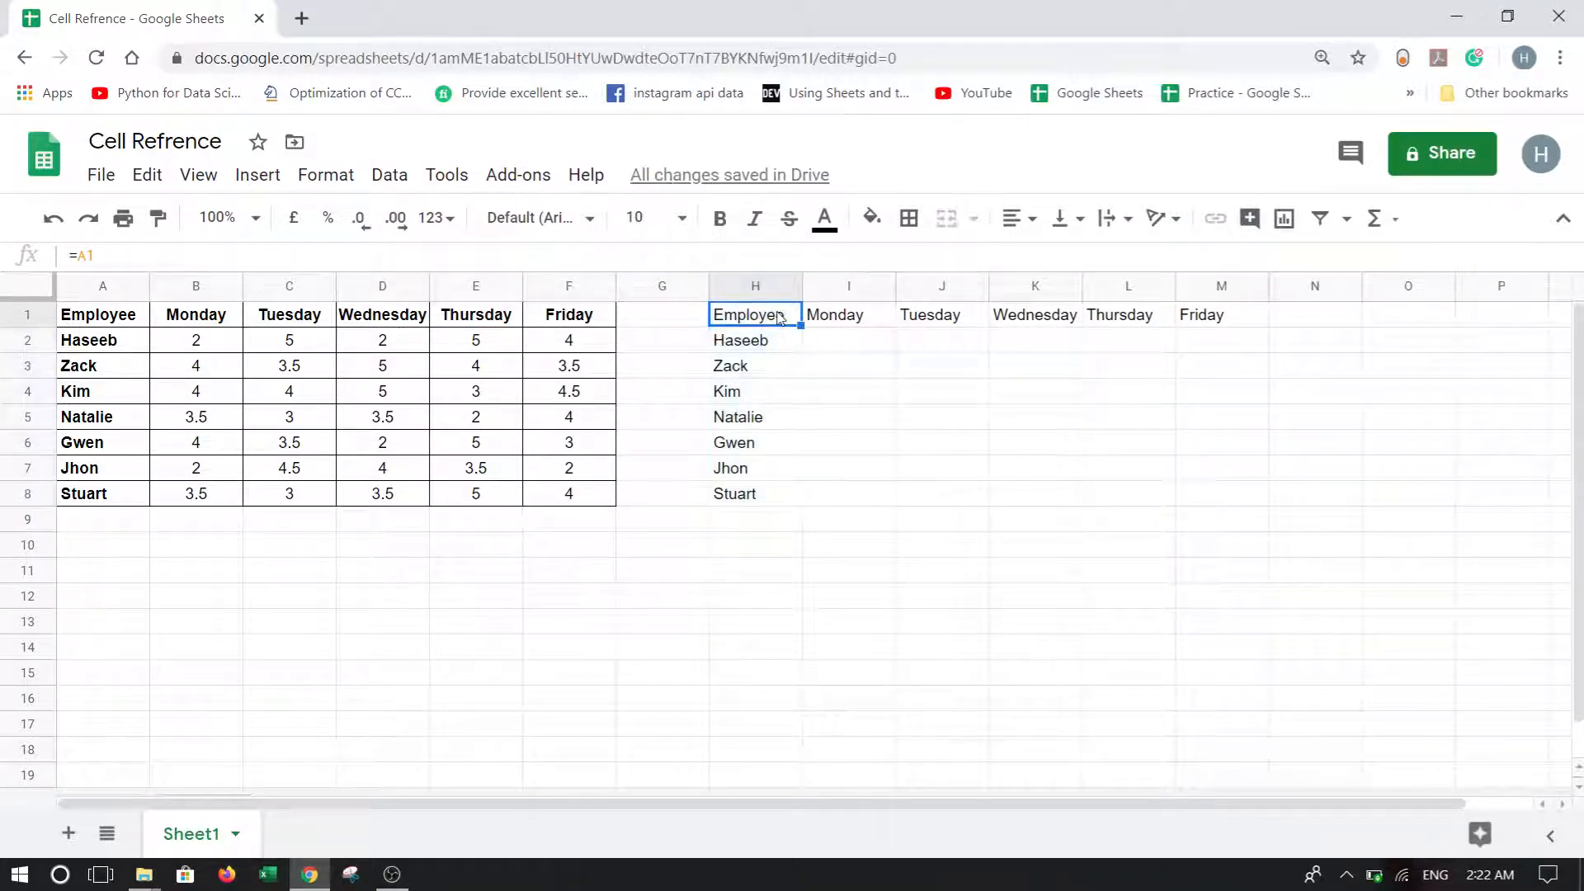
key(Down)
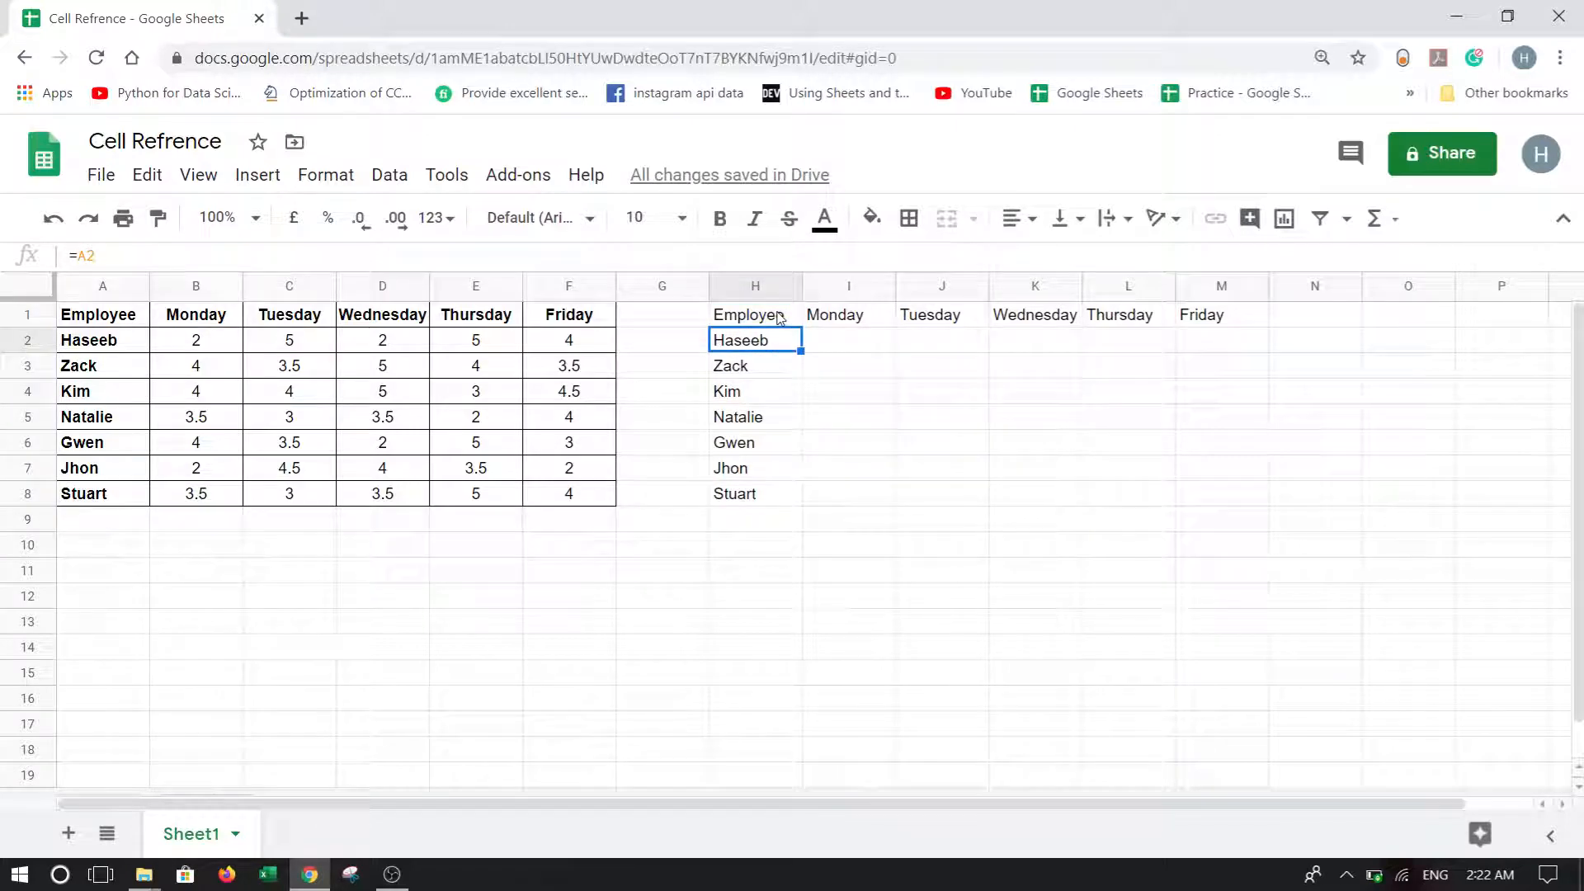
key(Down)
key(Down)
key(Down)
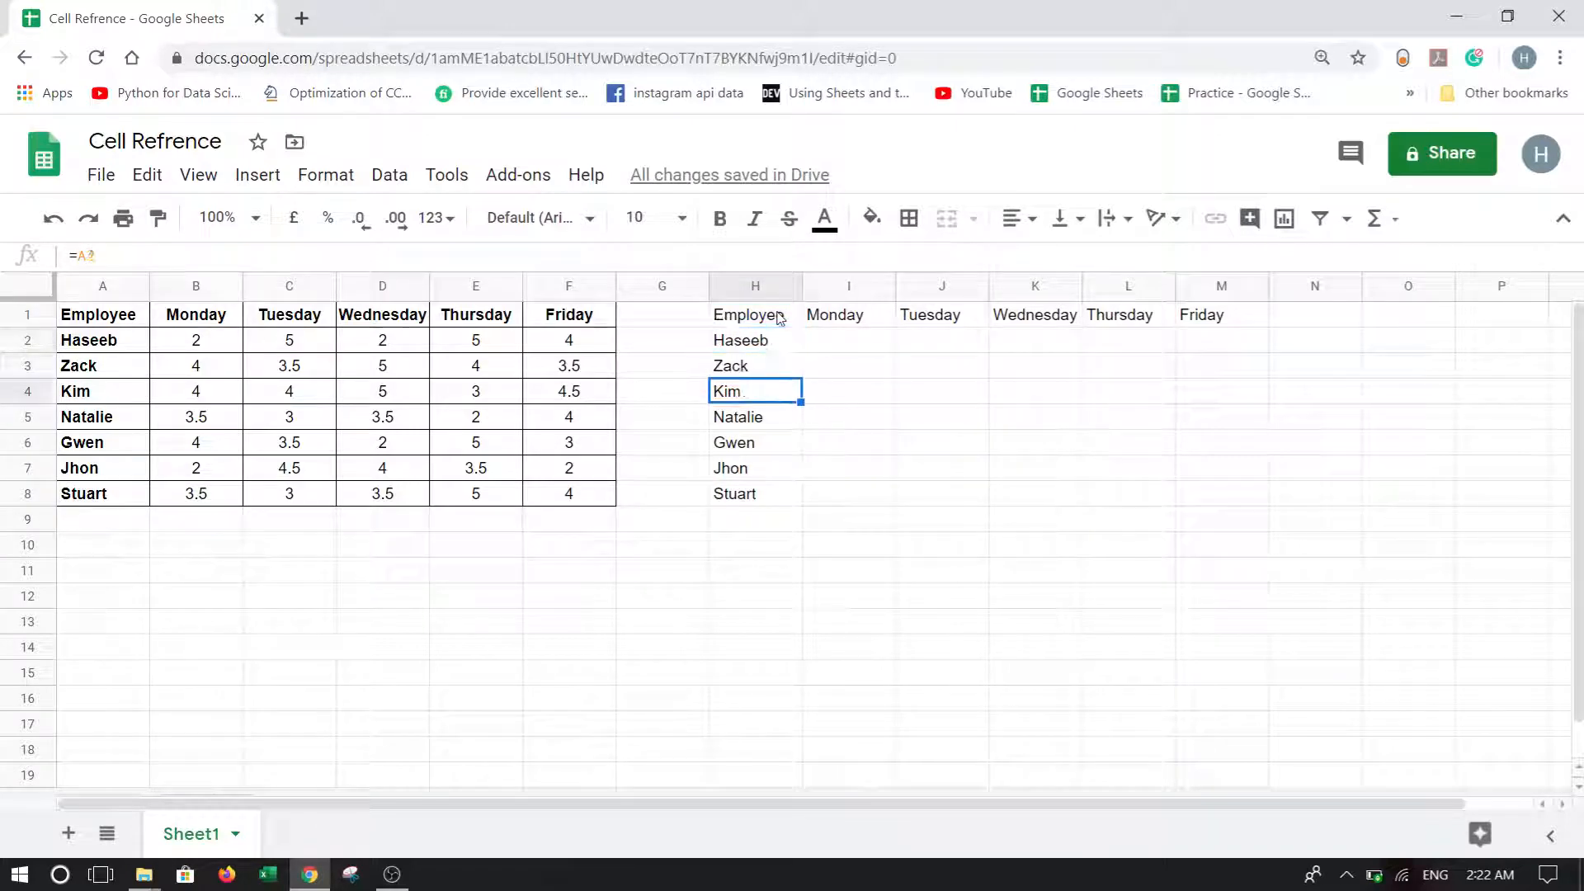
key(Down)
key(Down)
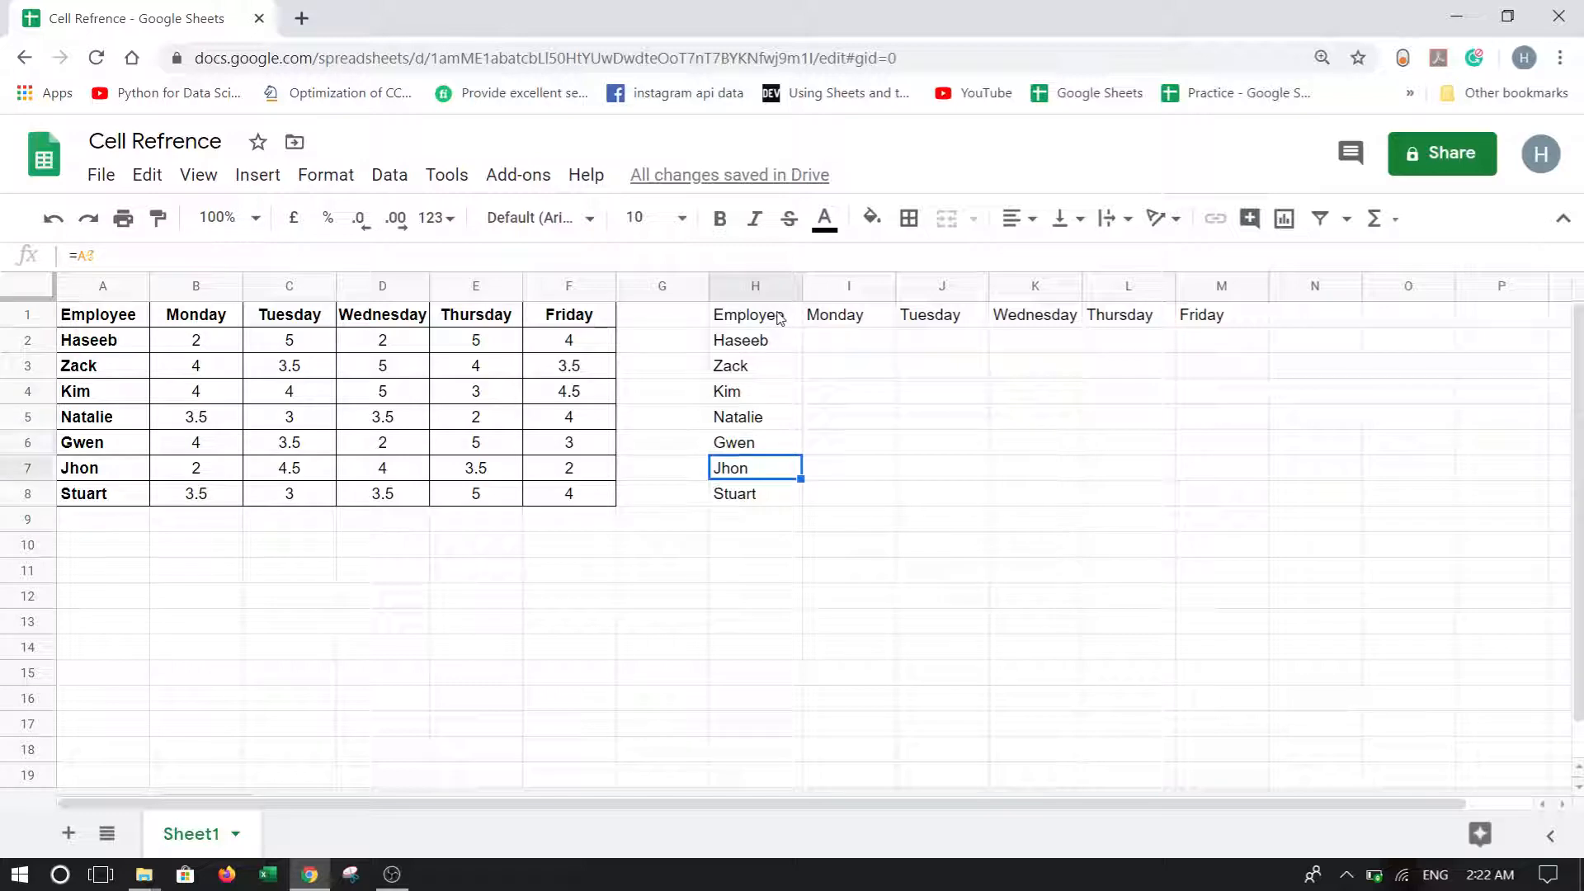
key(Down)
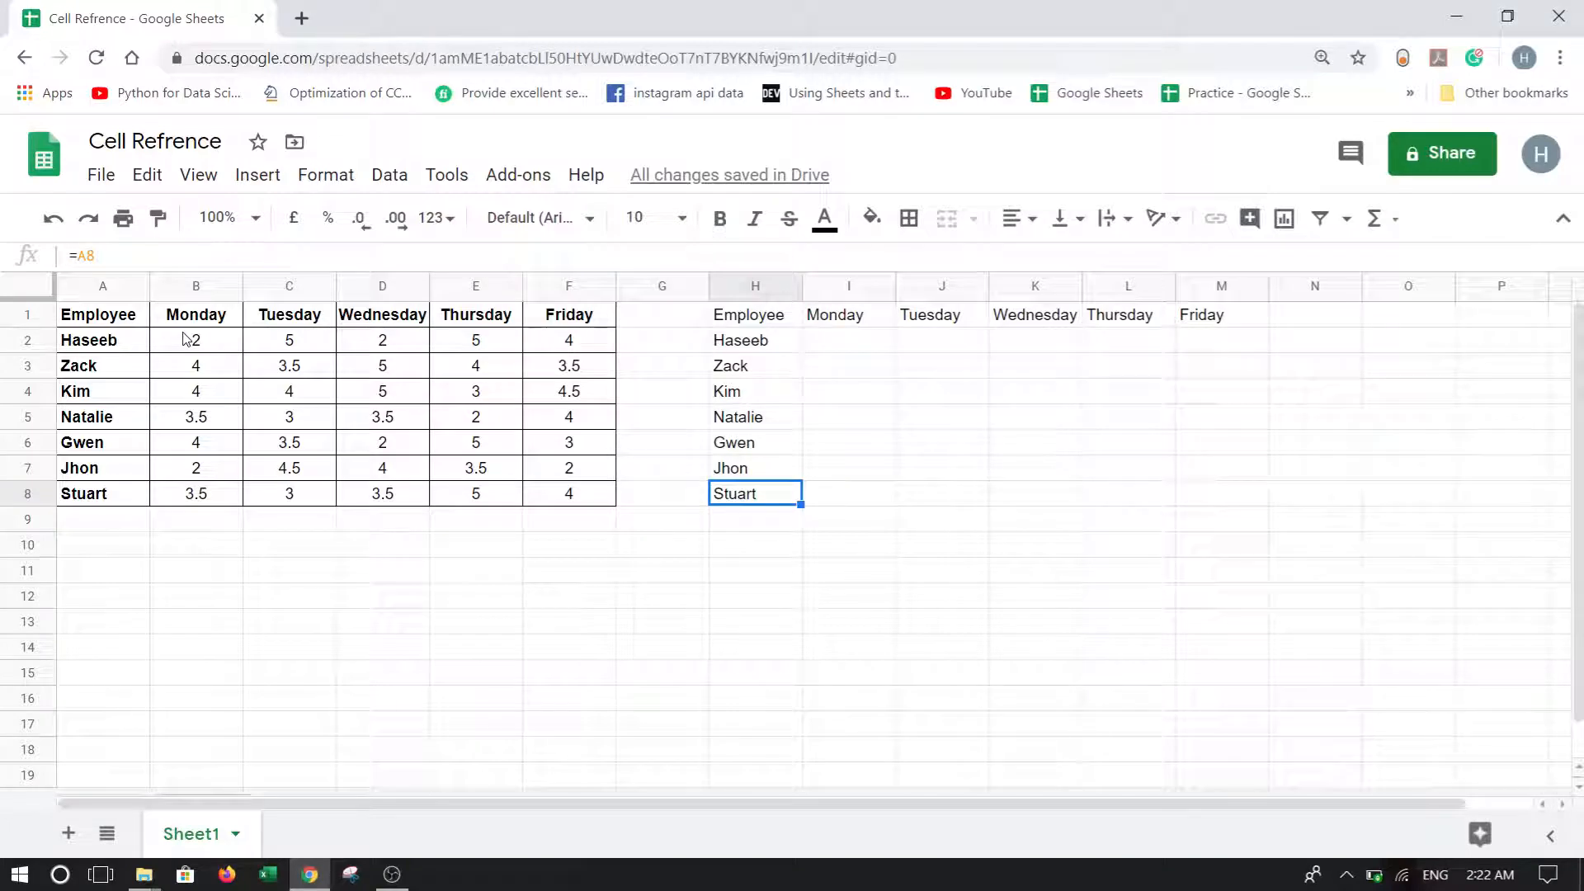
Insert one blank column before column H, ahead of the referenced table.
click(752, 283)
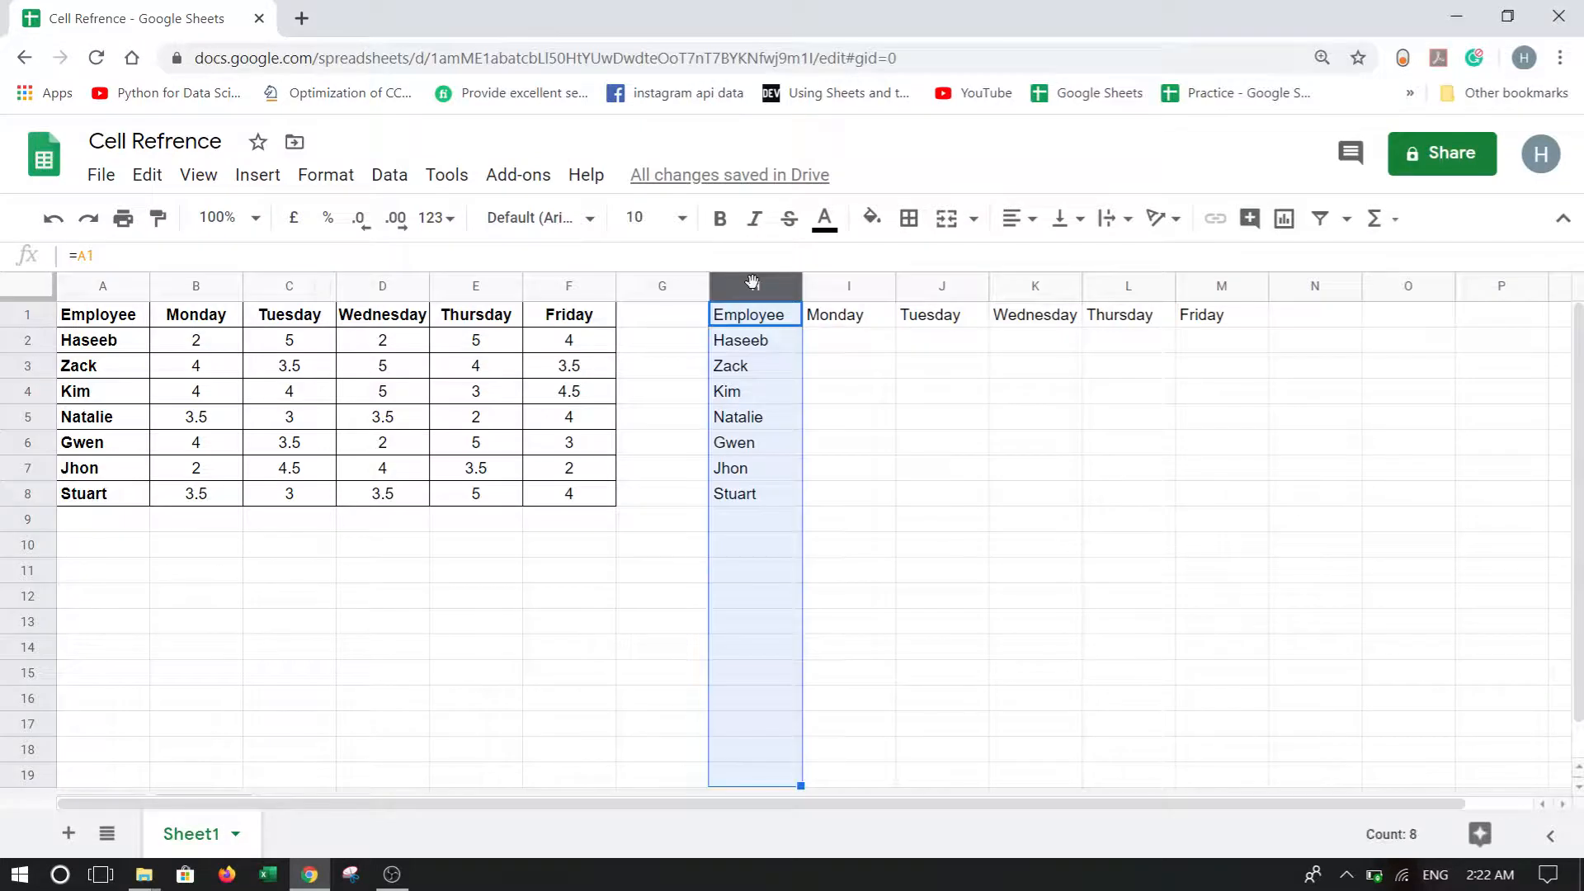
right_click(752, 283)
click(815, 389)
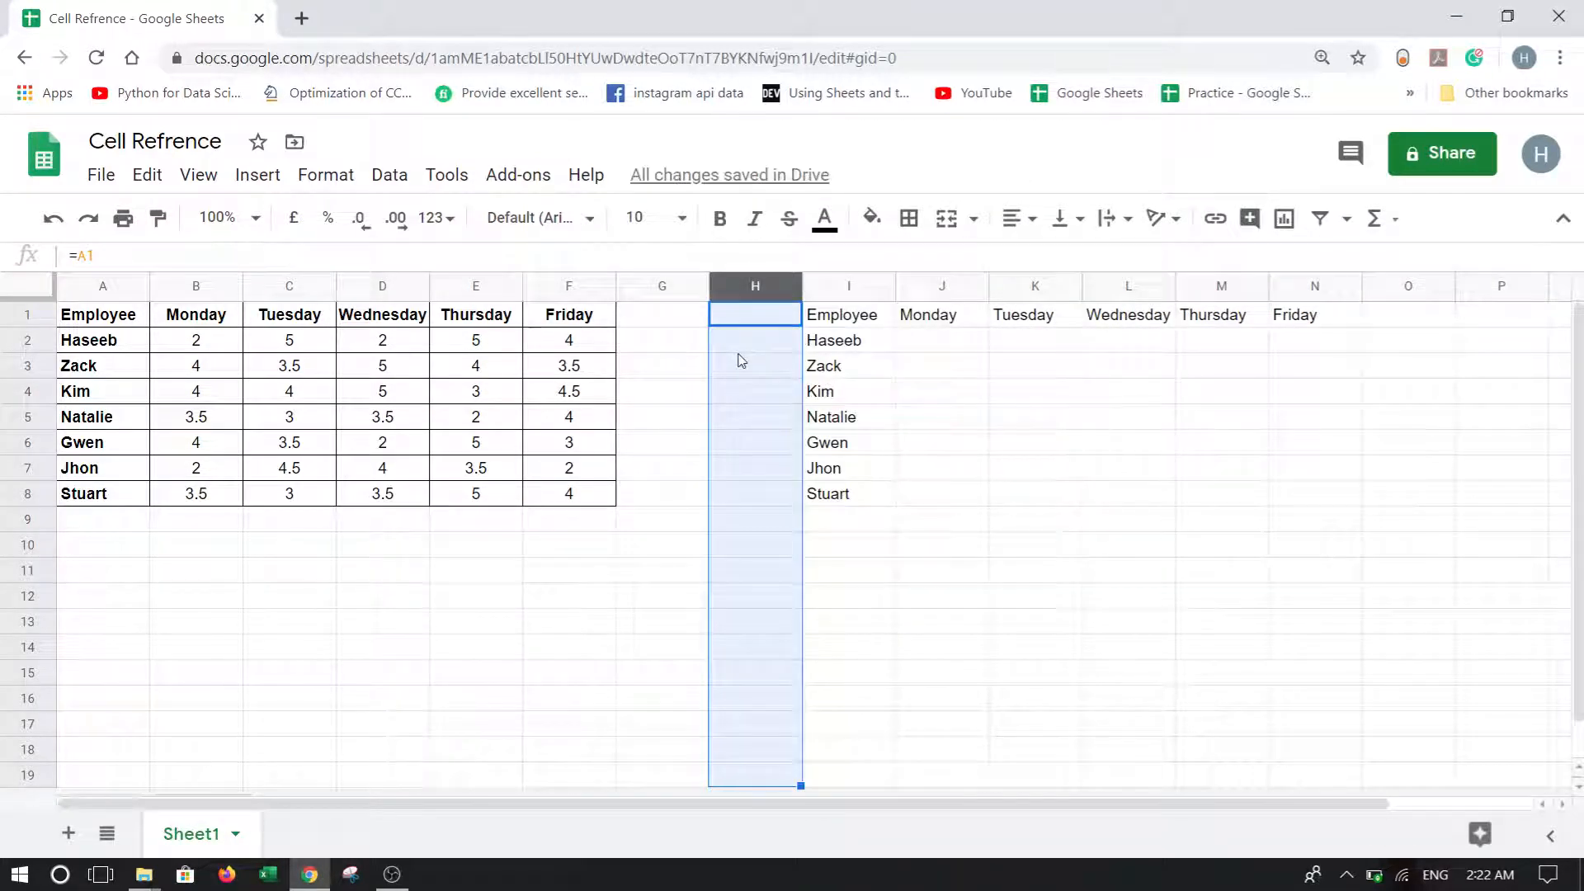
Enter the row label Rate/Hr in cell A9 below the employee names.
click(116, 523)
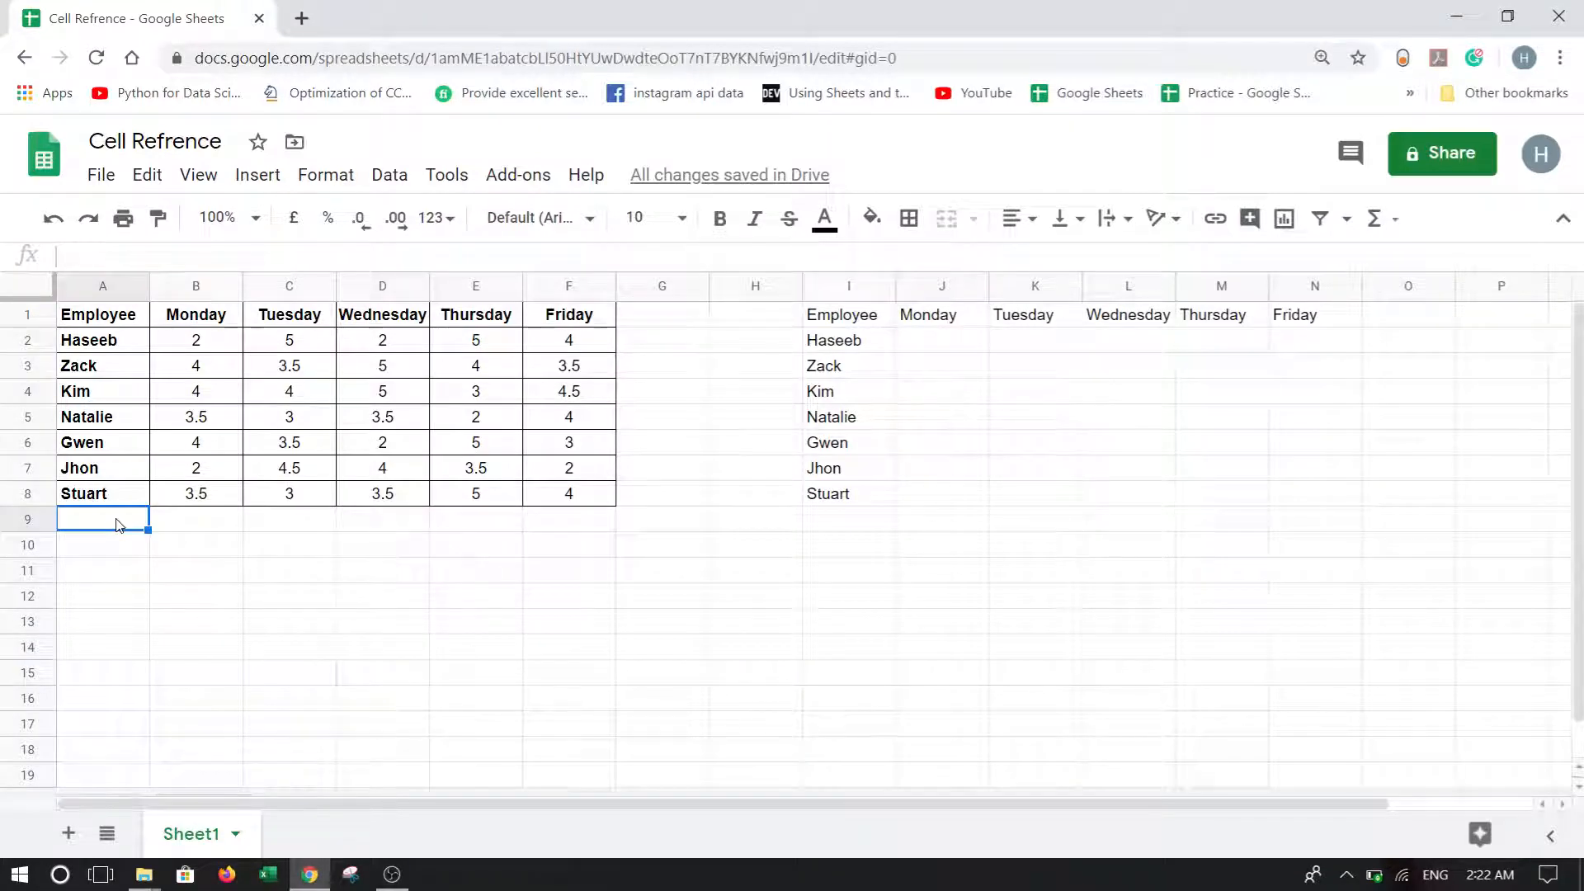
text(Rate?)
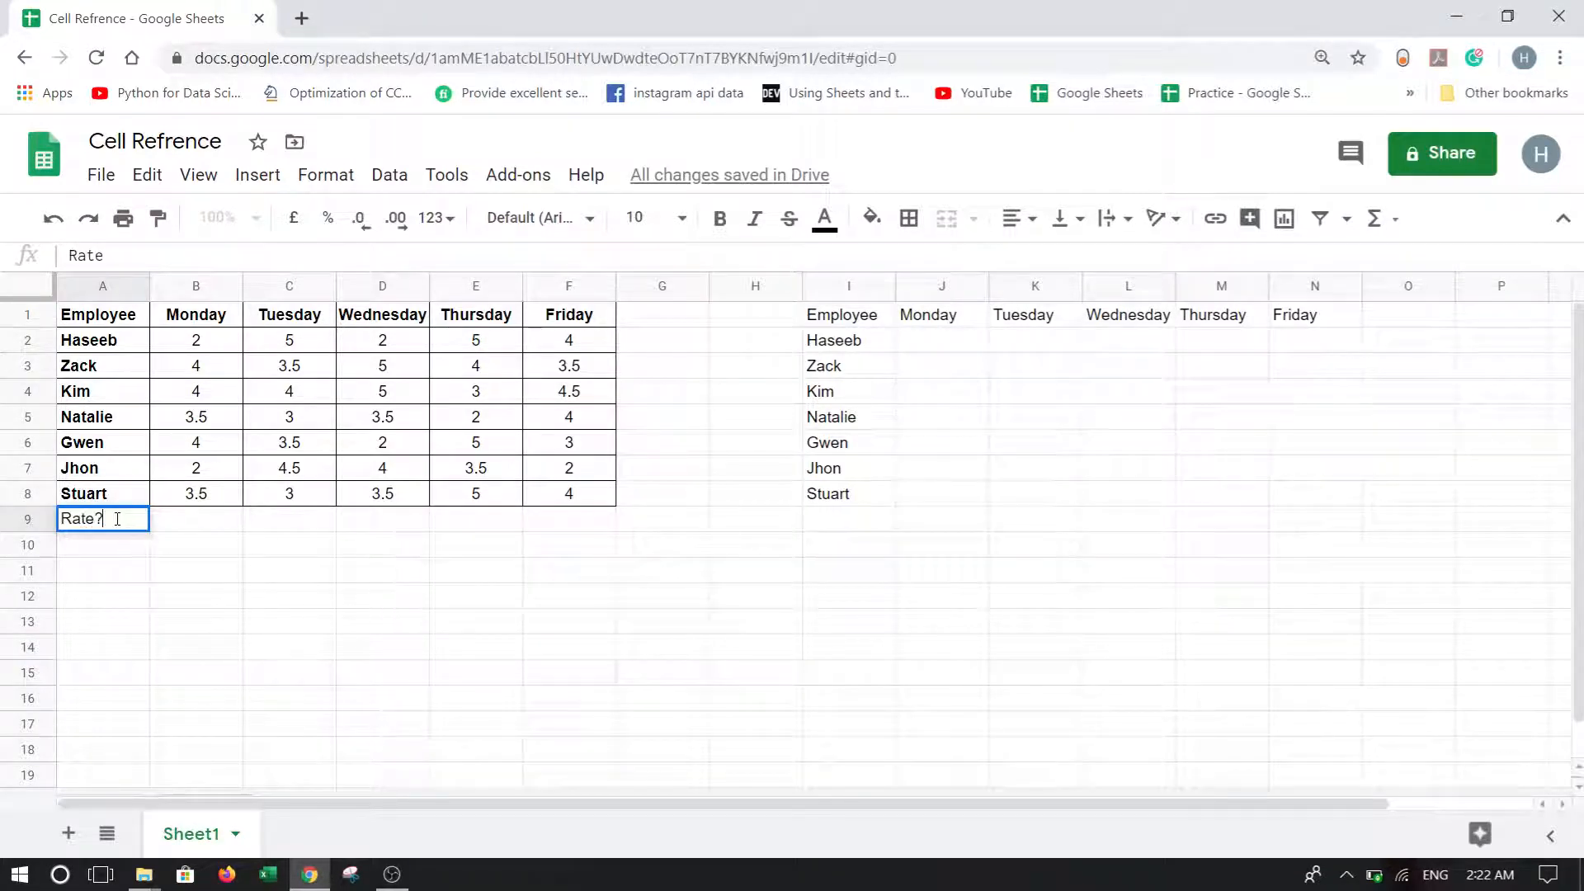
key(BackSpace)
text(/Hr)
key(Return)
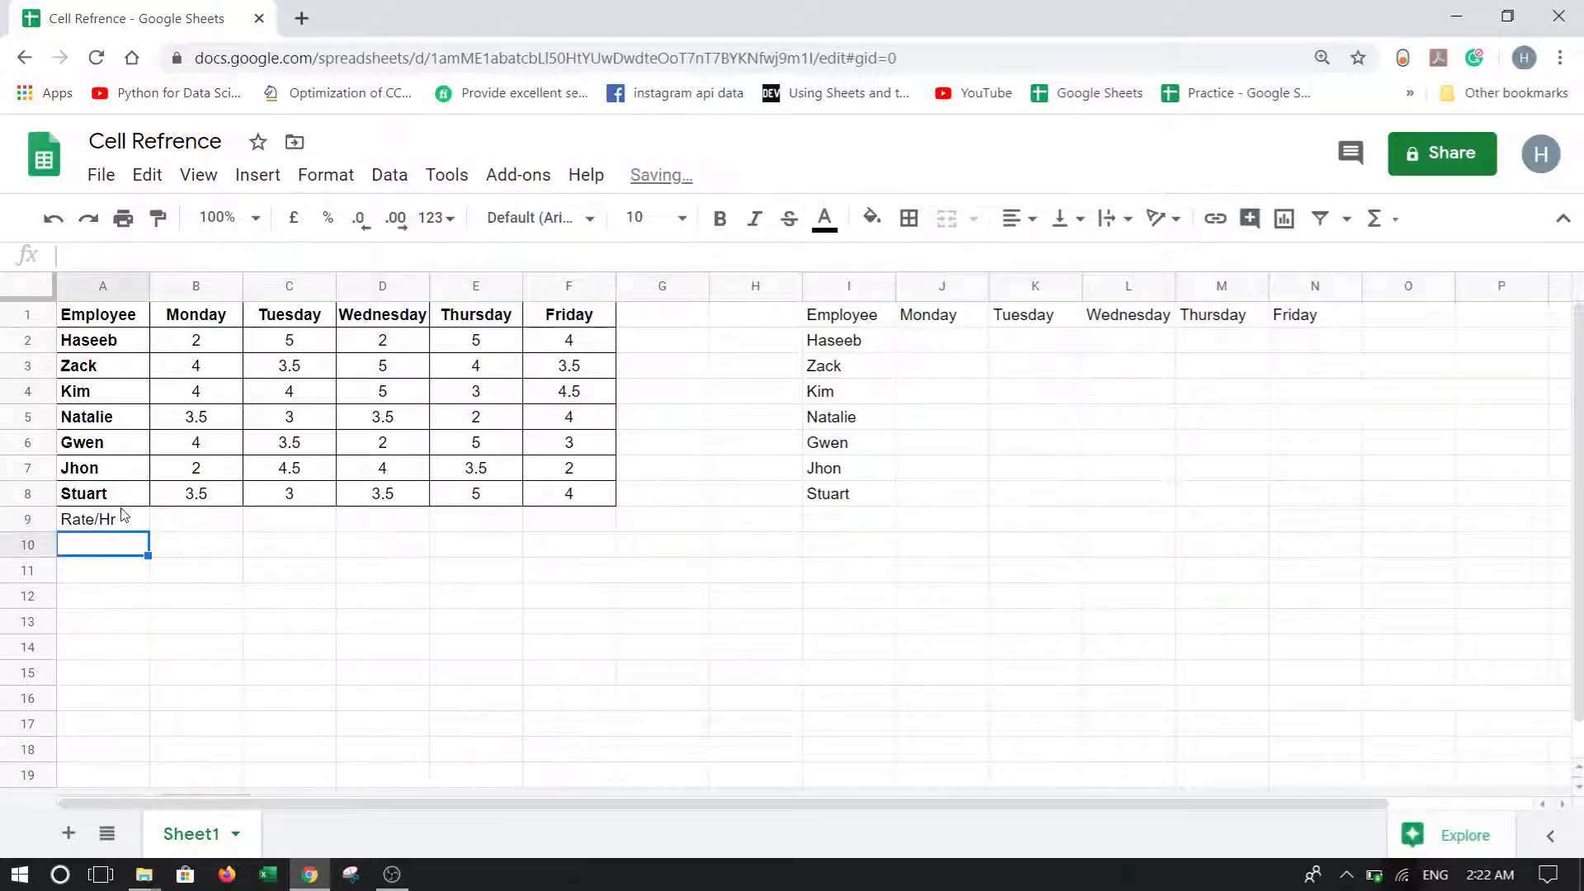
Copy the formatting of row 8 onto row 9, using A8 for A9 and B8 for B9:F9.
click(132, 502)
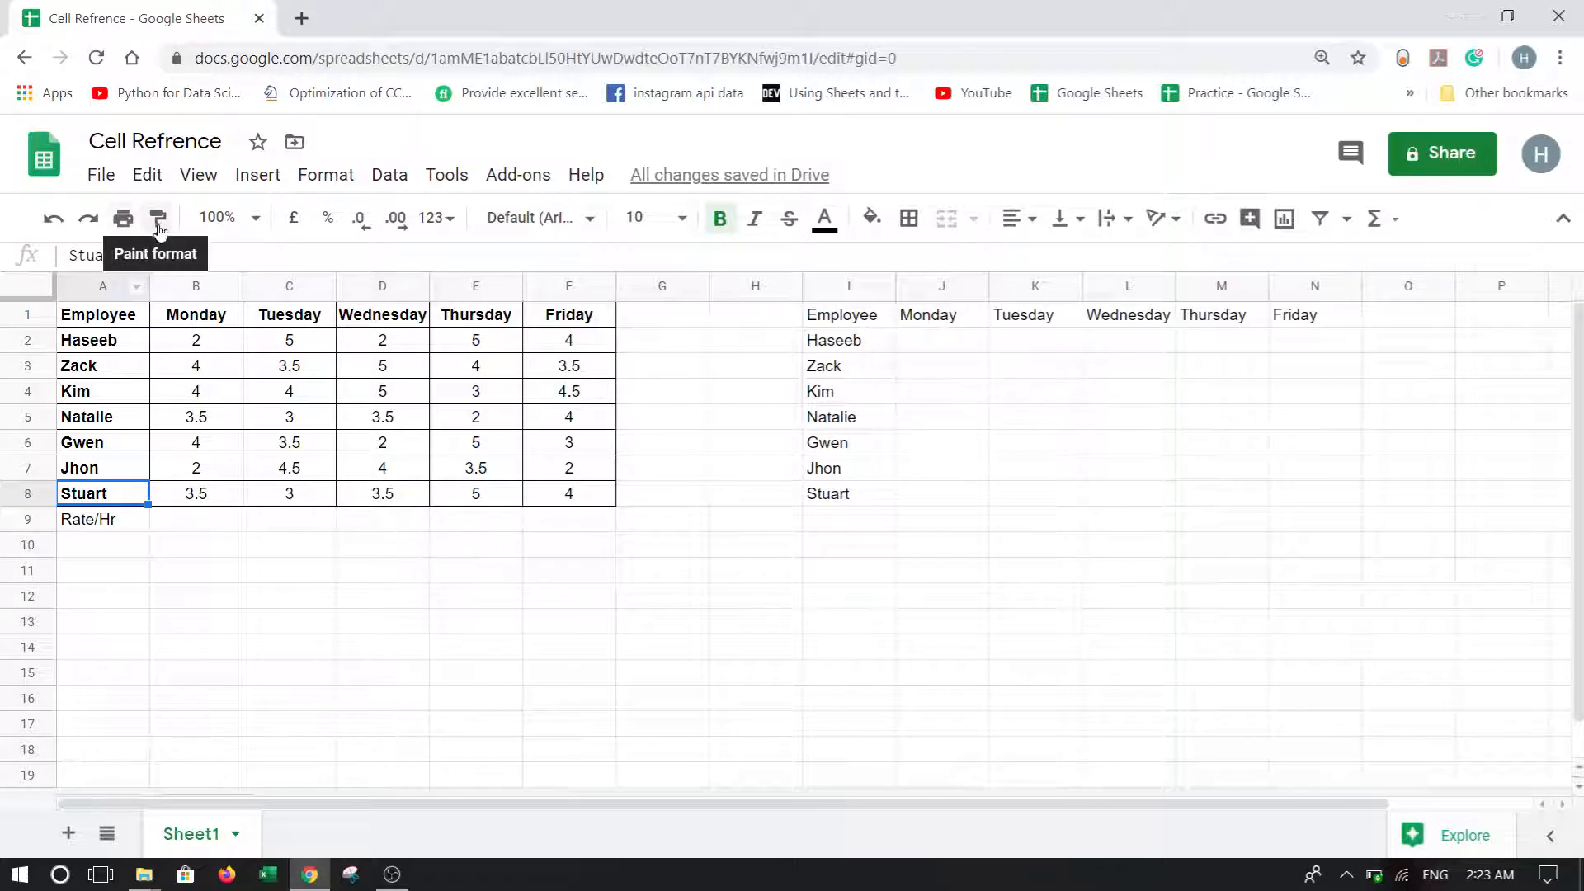
click(159, 218)
click(130, 523)
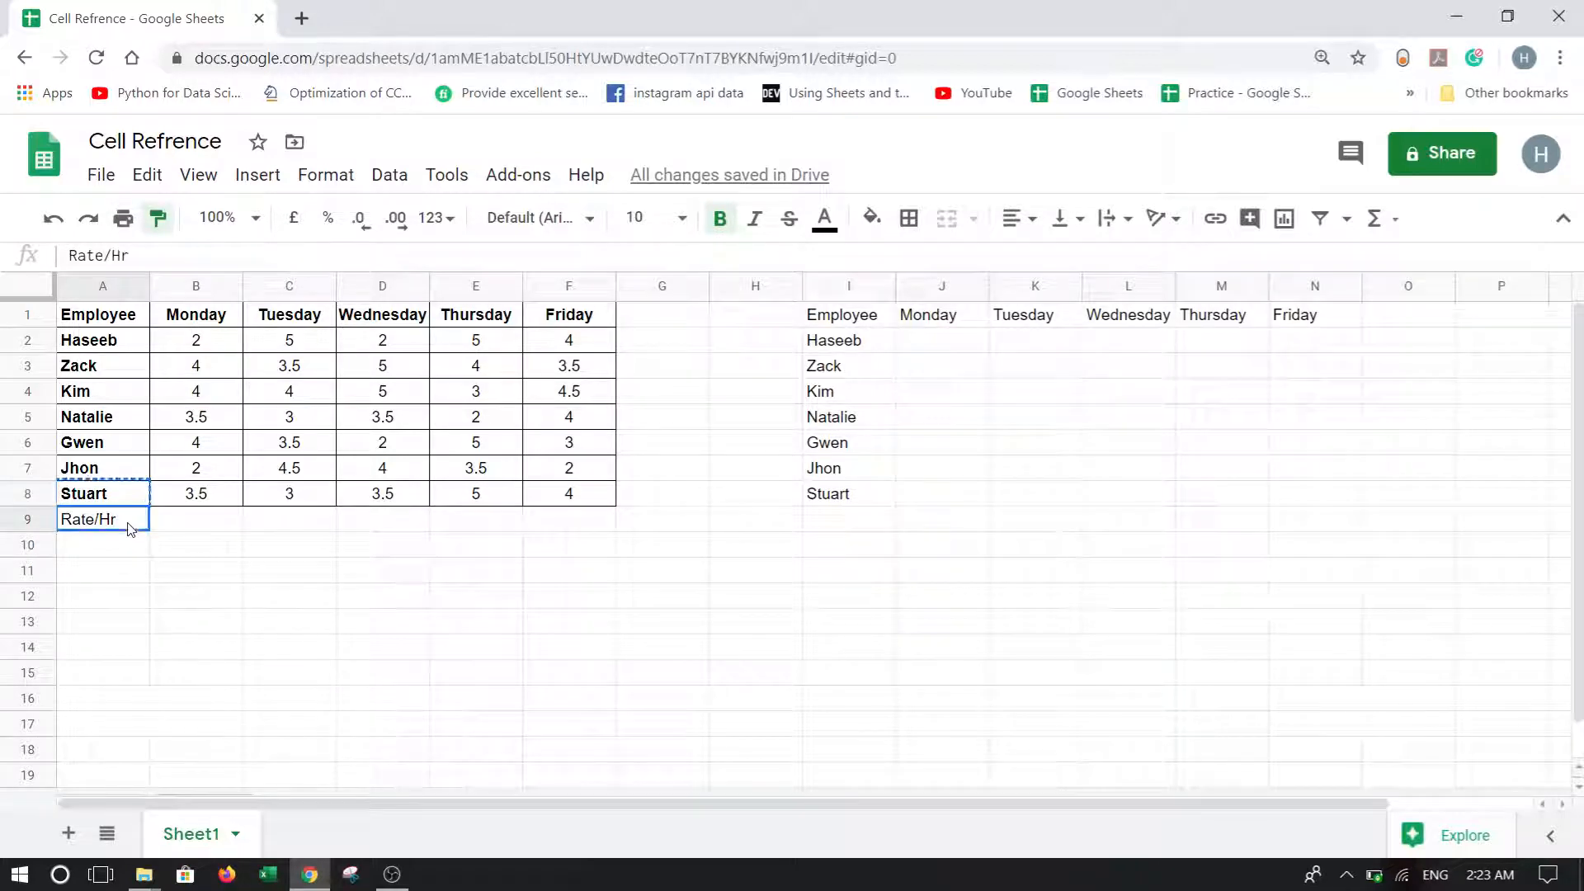
click(191, 493)
click(158, 217)
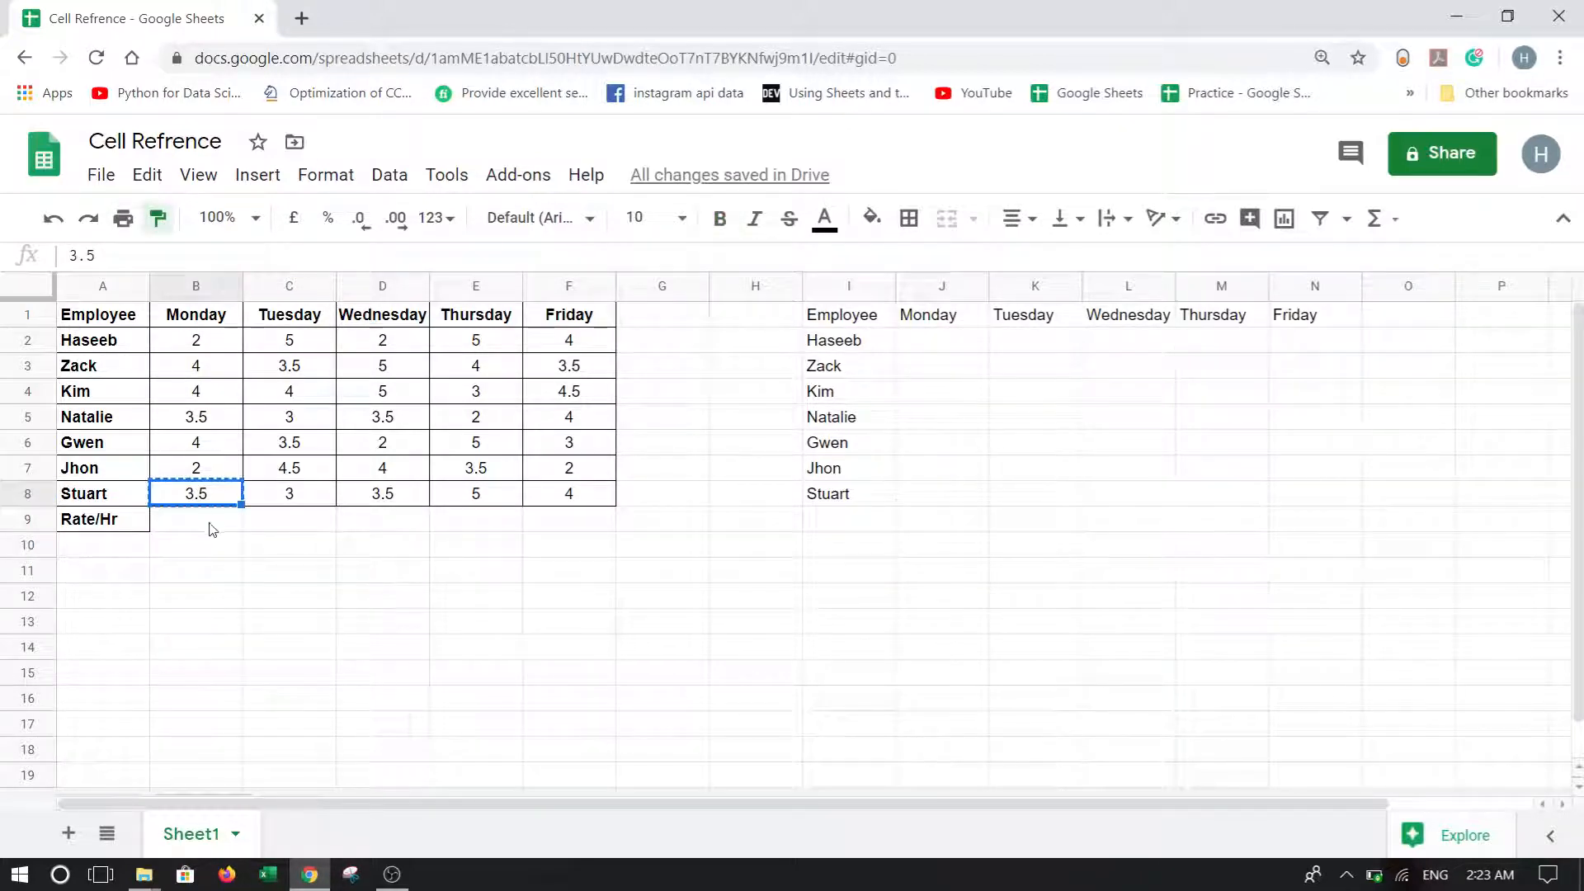
drag(209, 523, 537, 525)
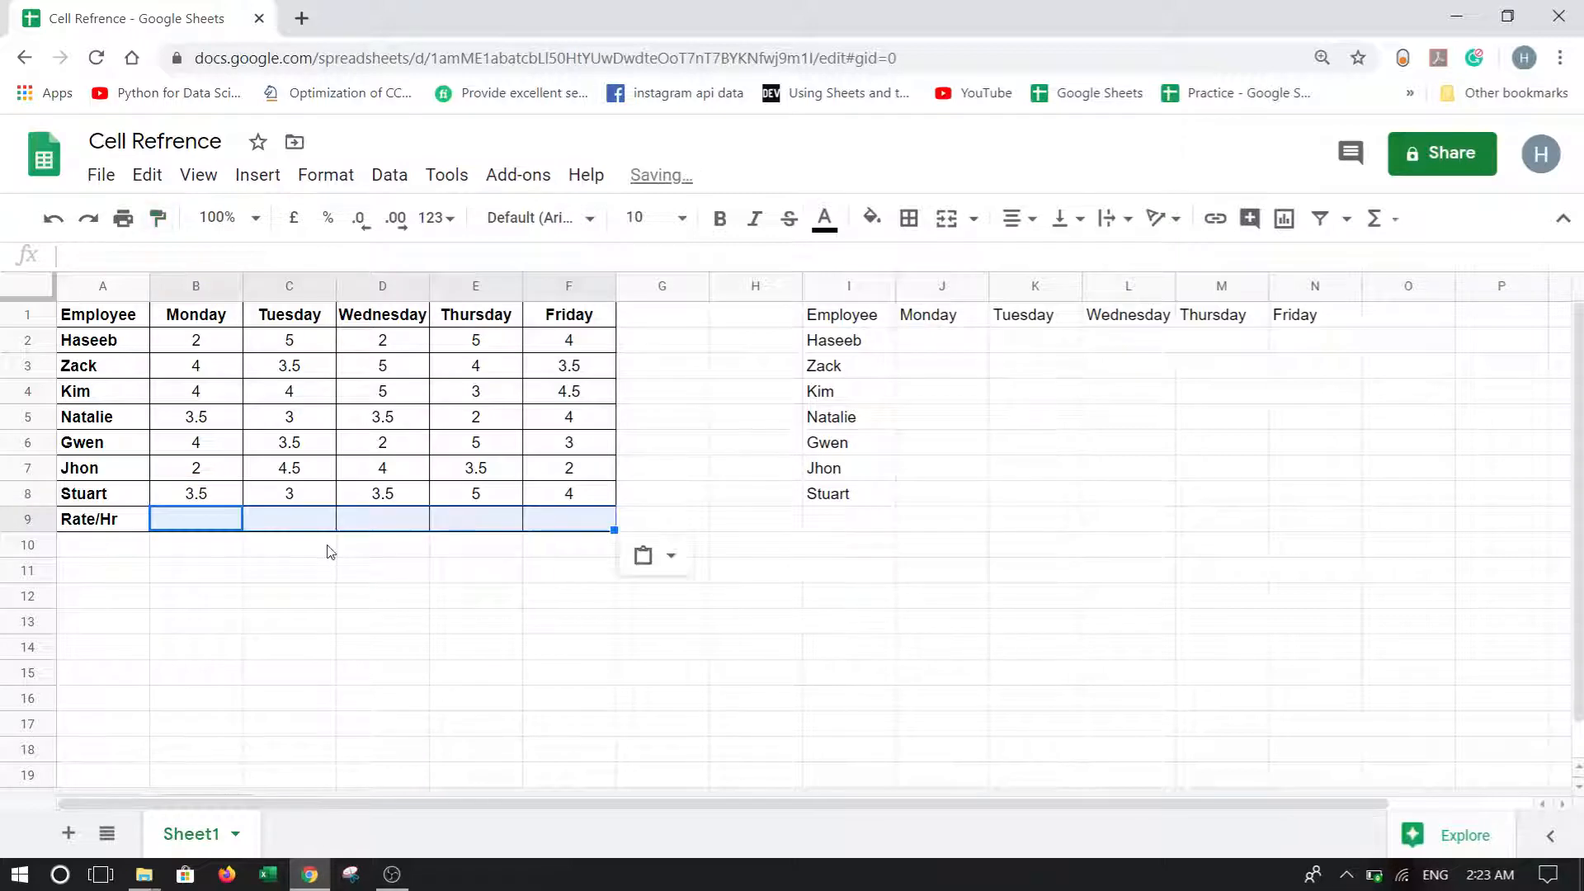
click(329, 548)
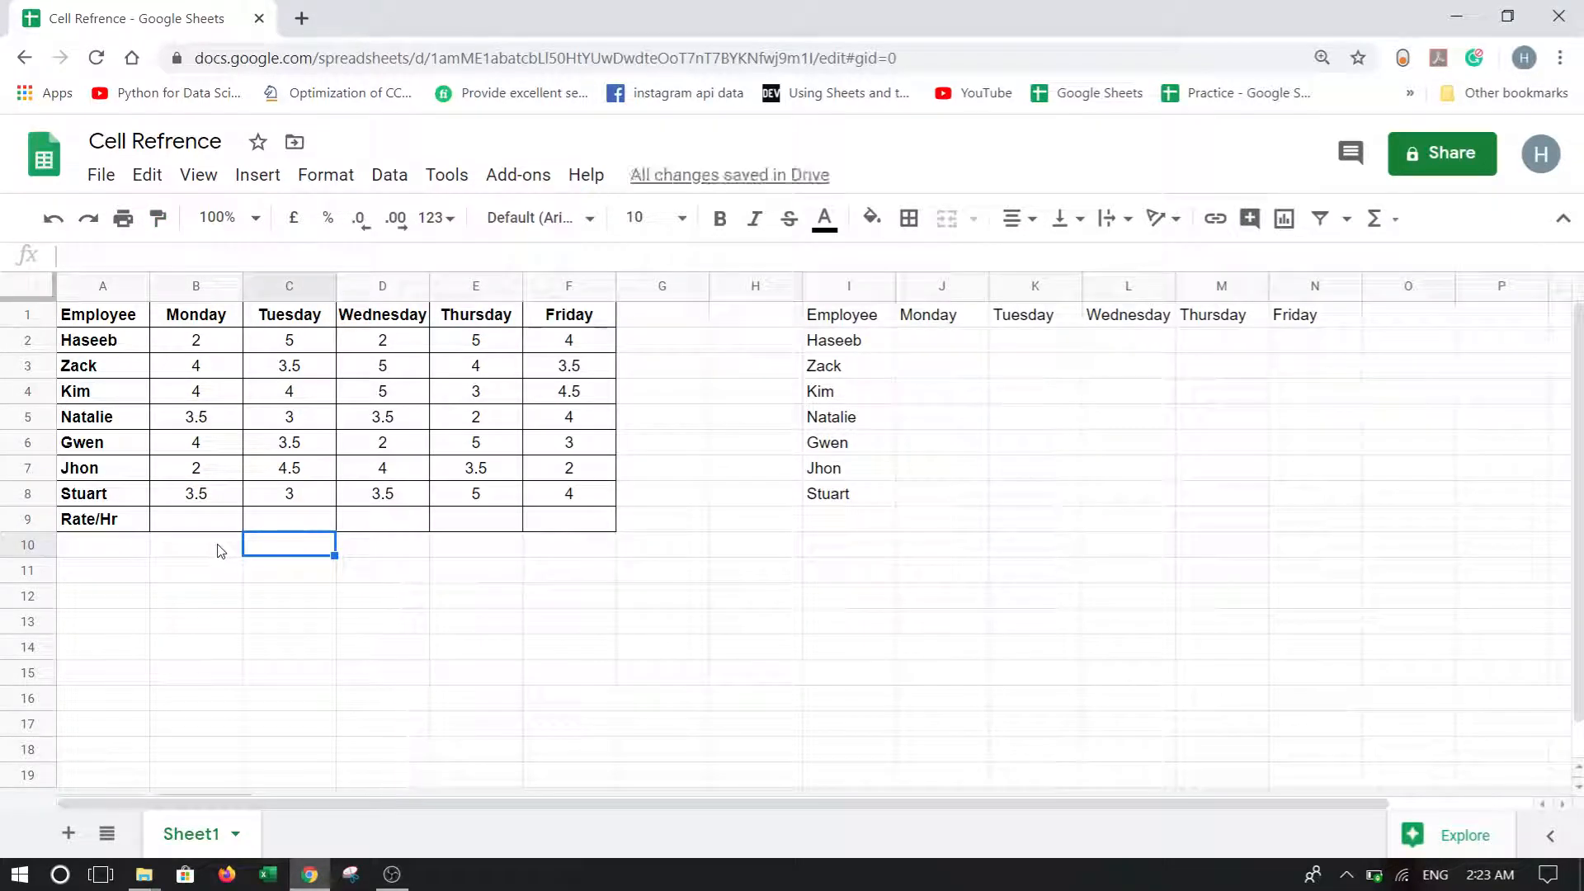
Enter an hourly rate of 10 in B9 and fill it across to F9.
click(224, 522)
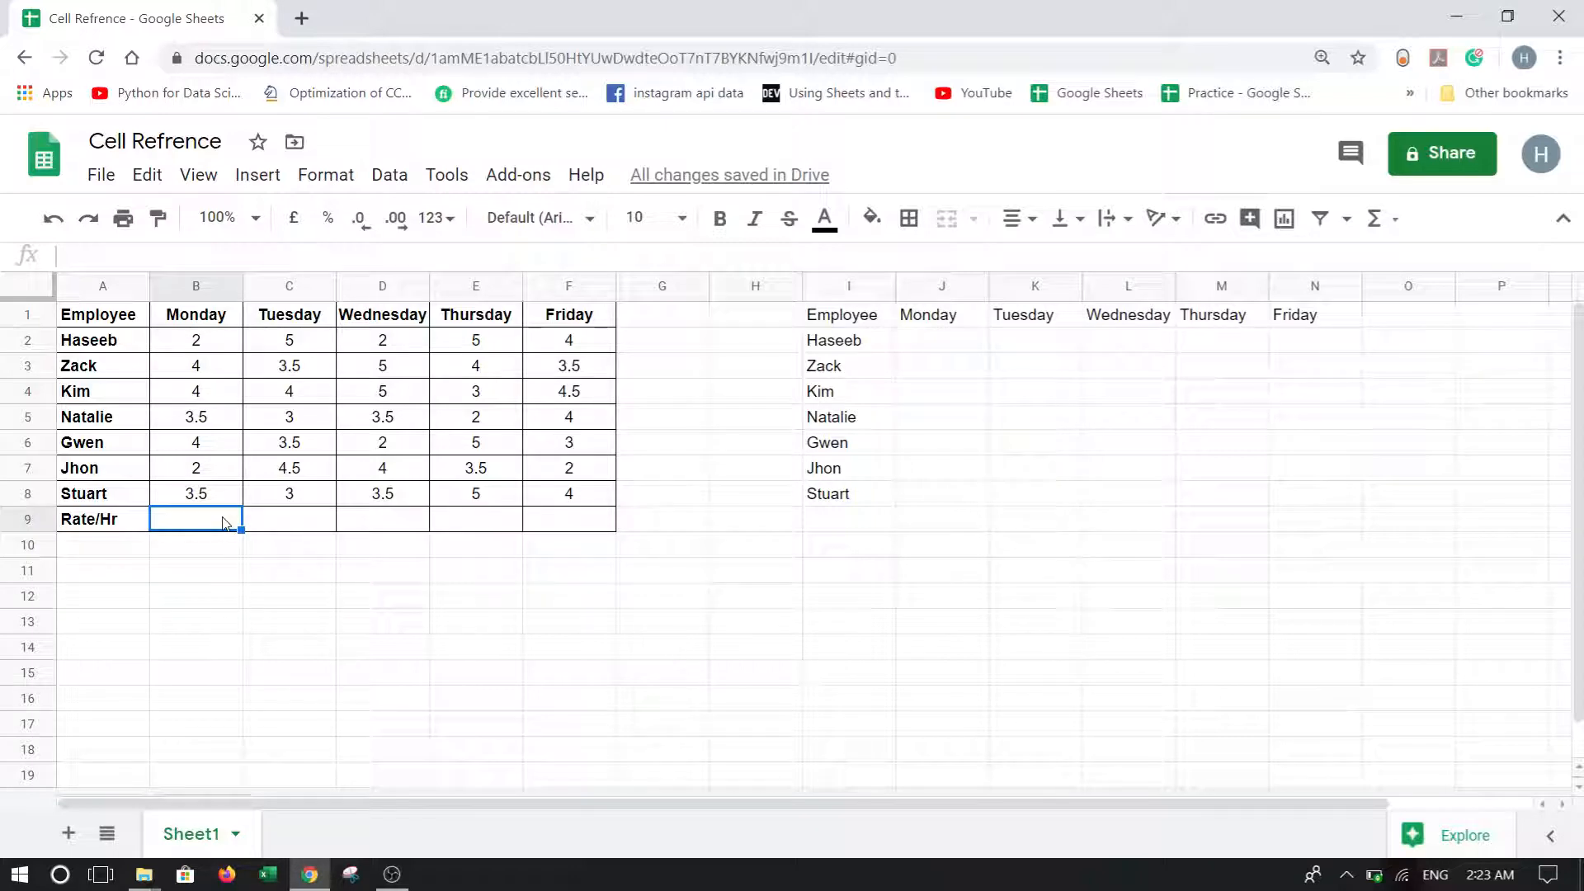
text(10)
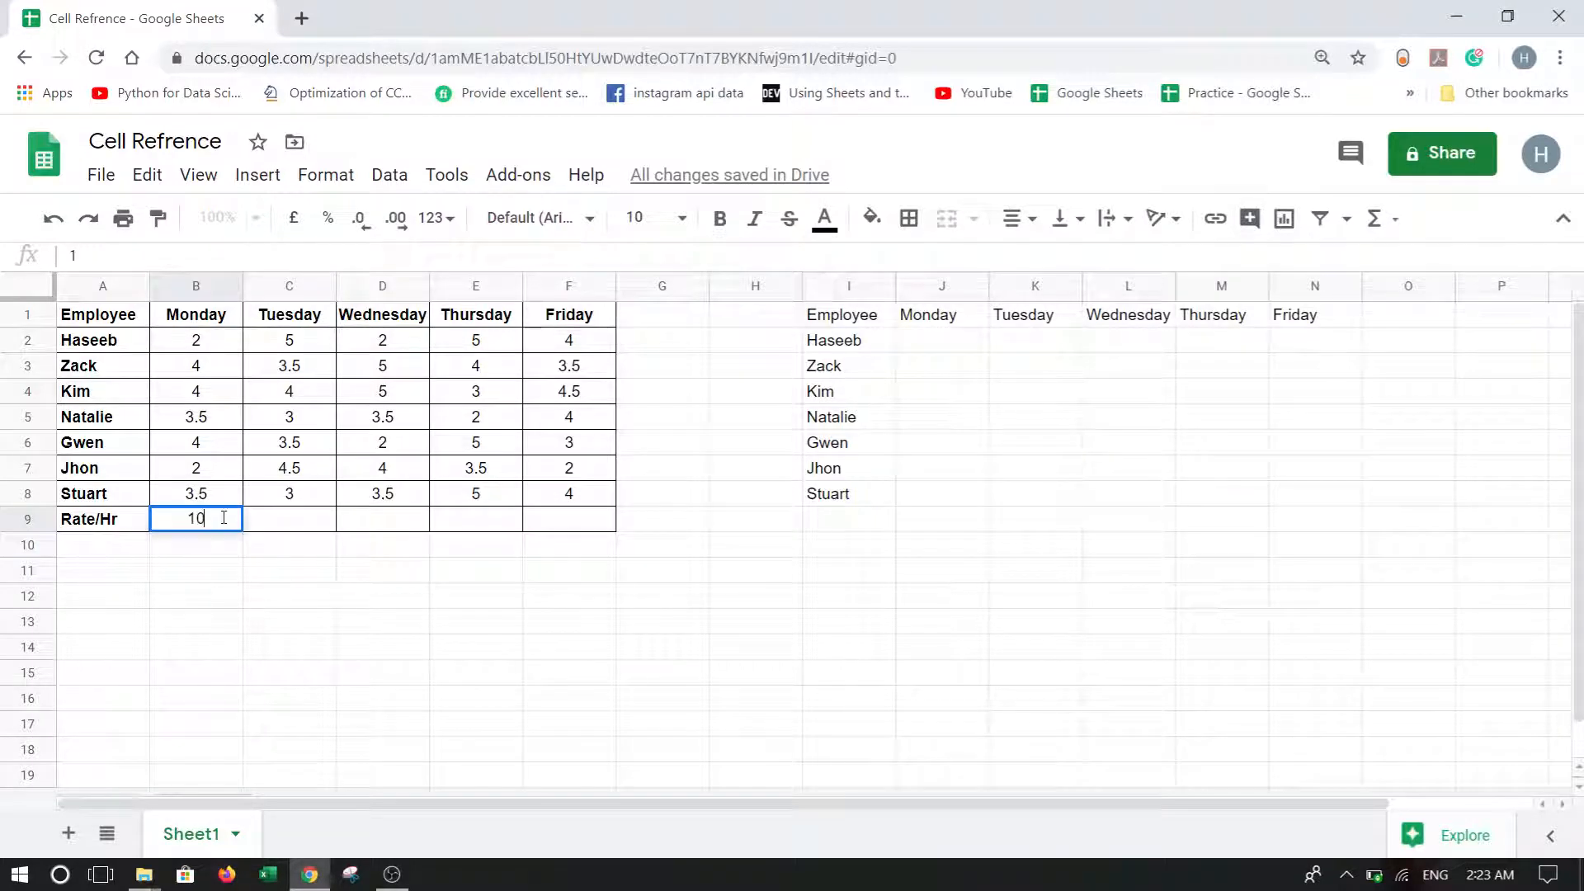
key(Return)
click(221, 522)
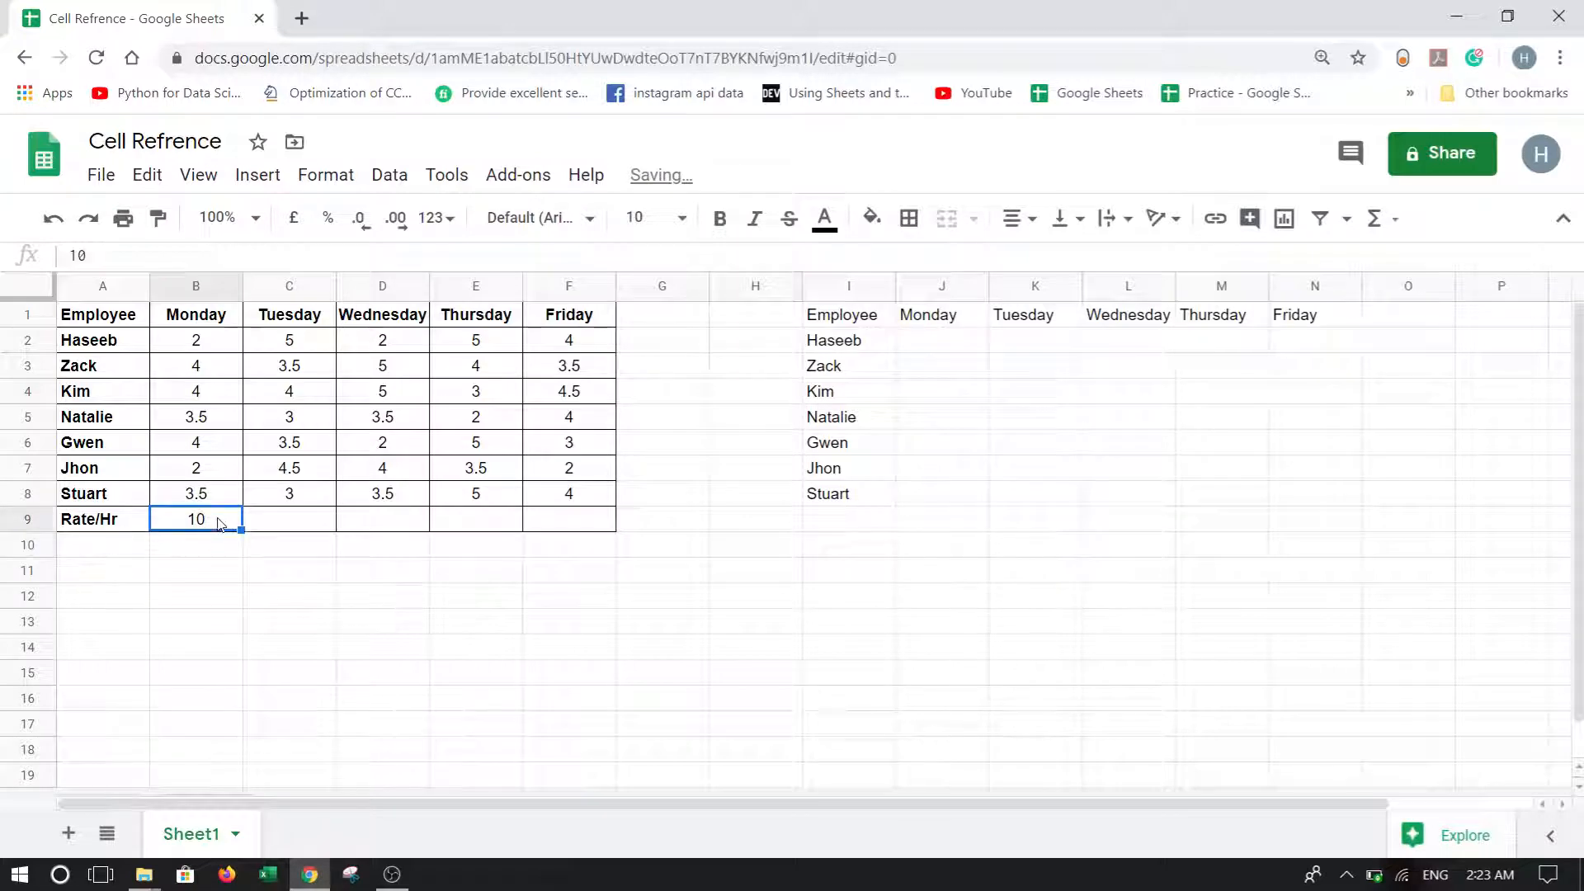
drag(258, 535, 590, 532)
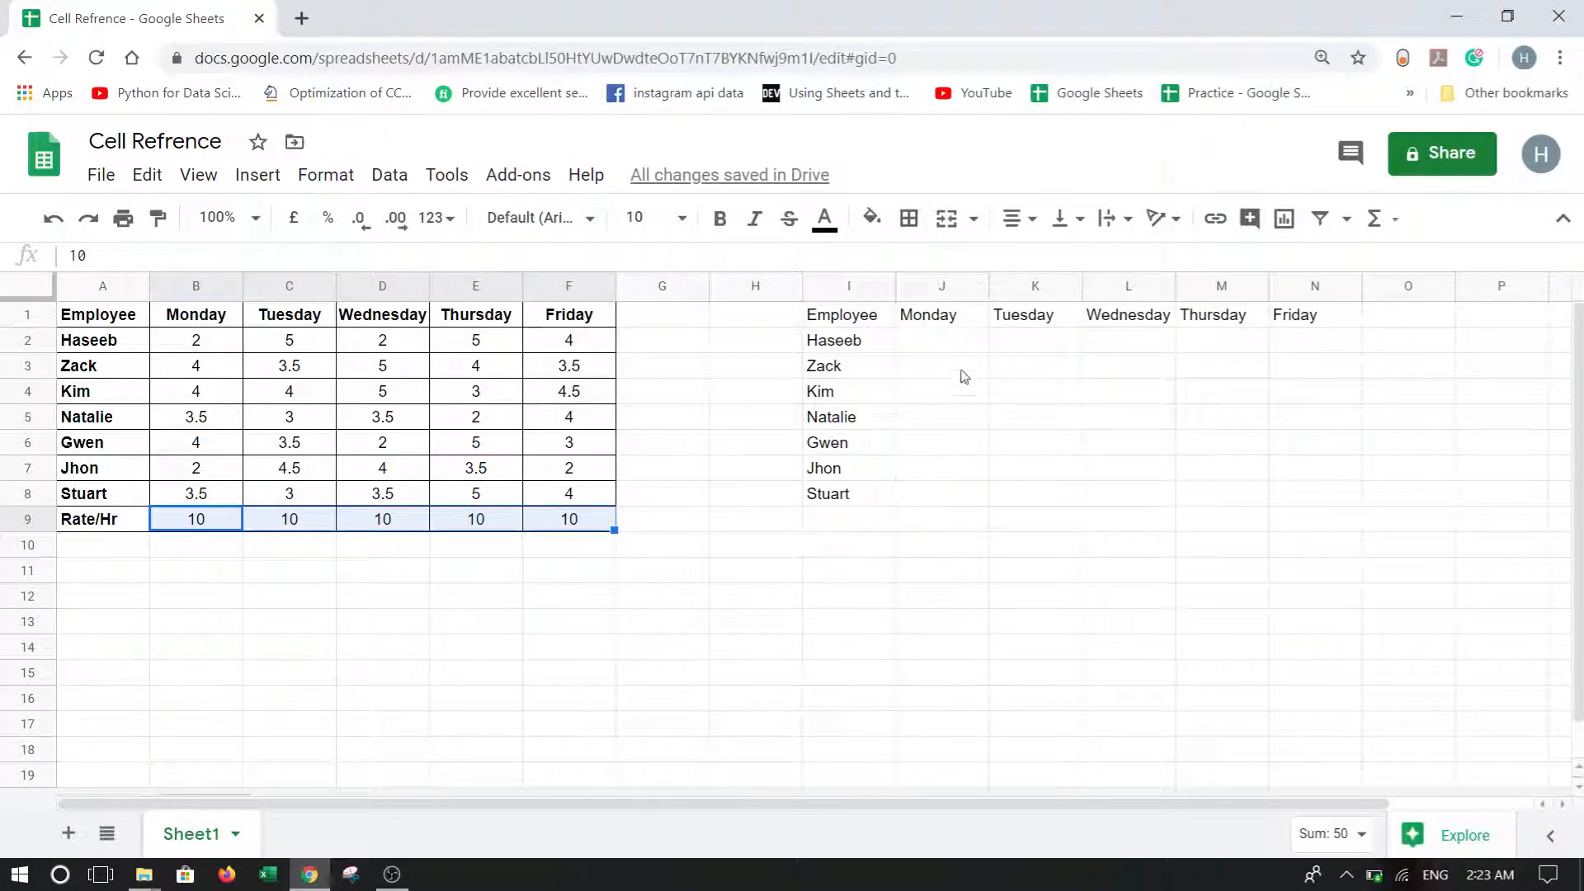
Calculate the first employee's Monday pay in J2 with the formula =B2*B9.
click(938, 347)
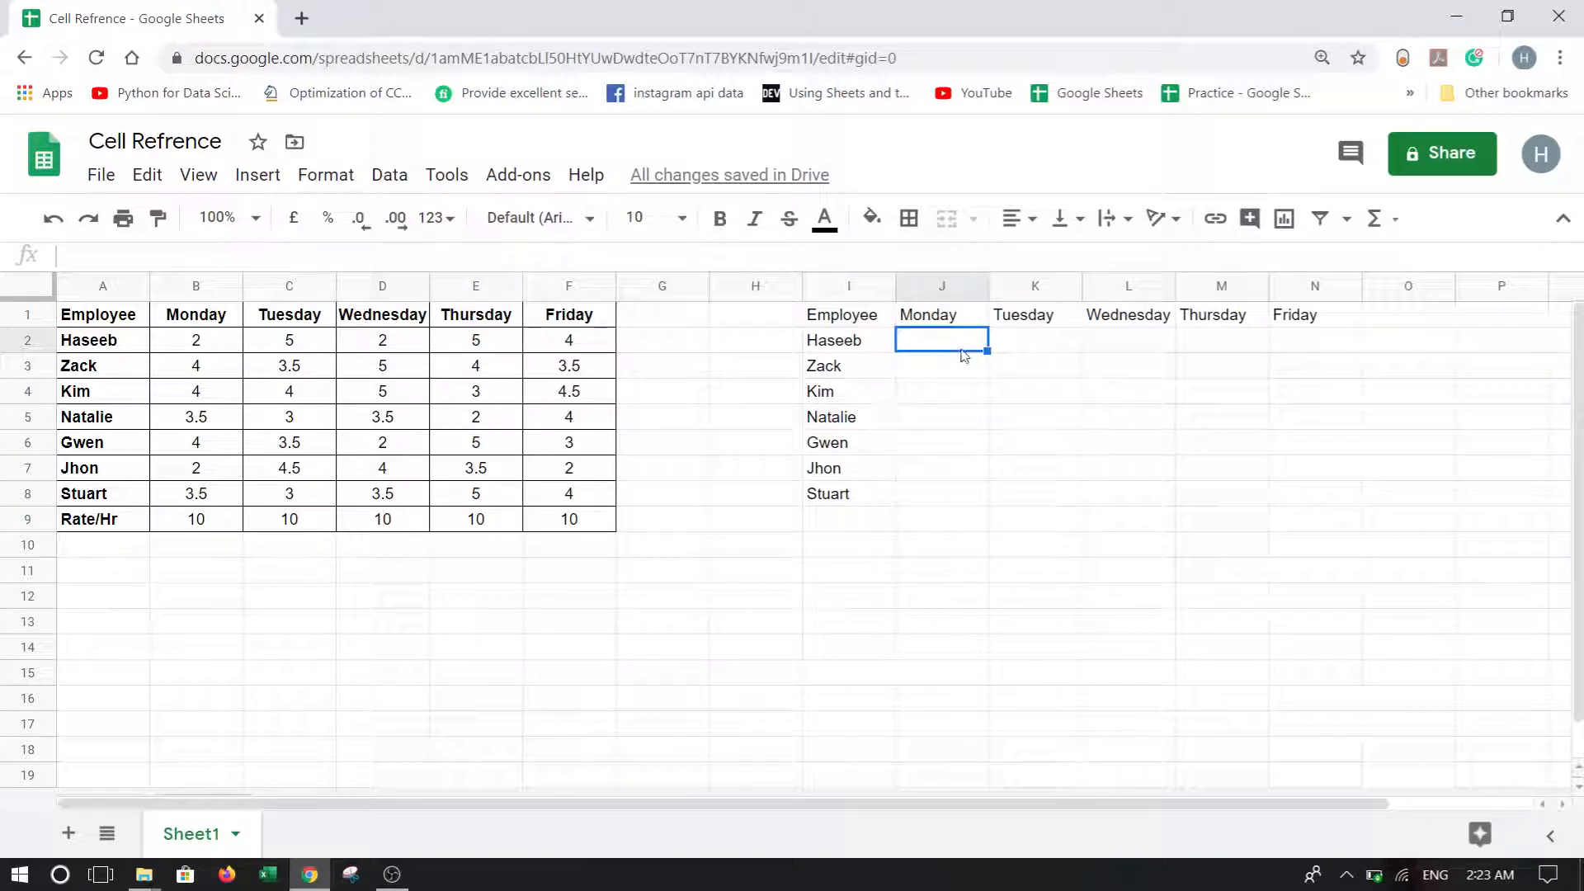
text(=)
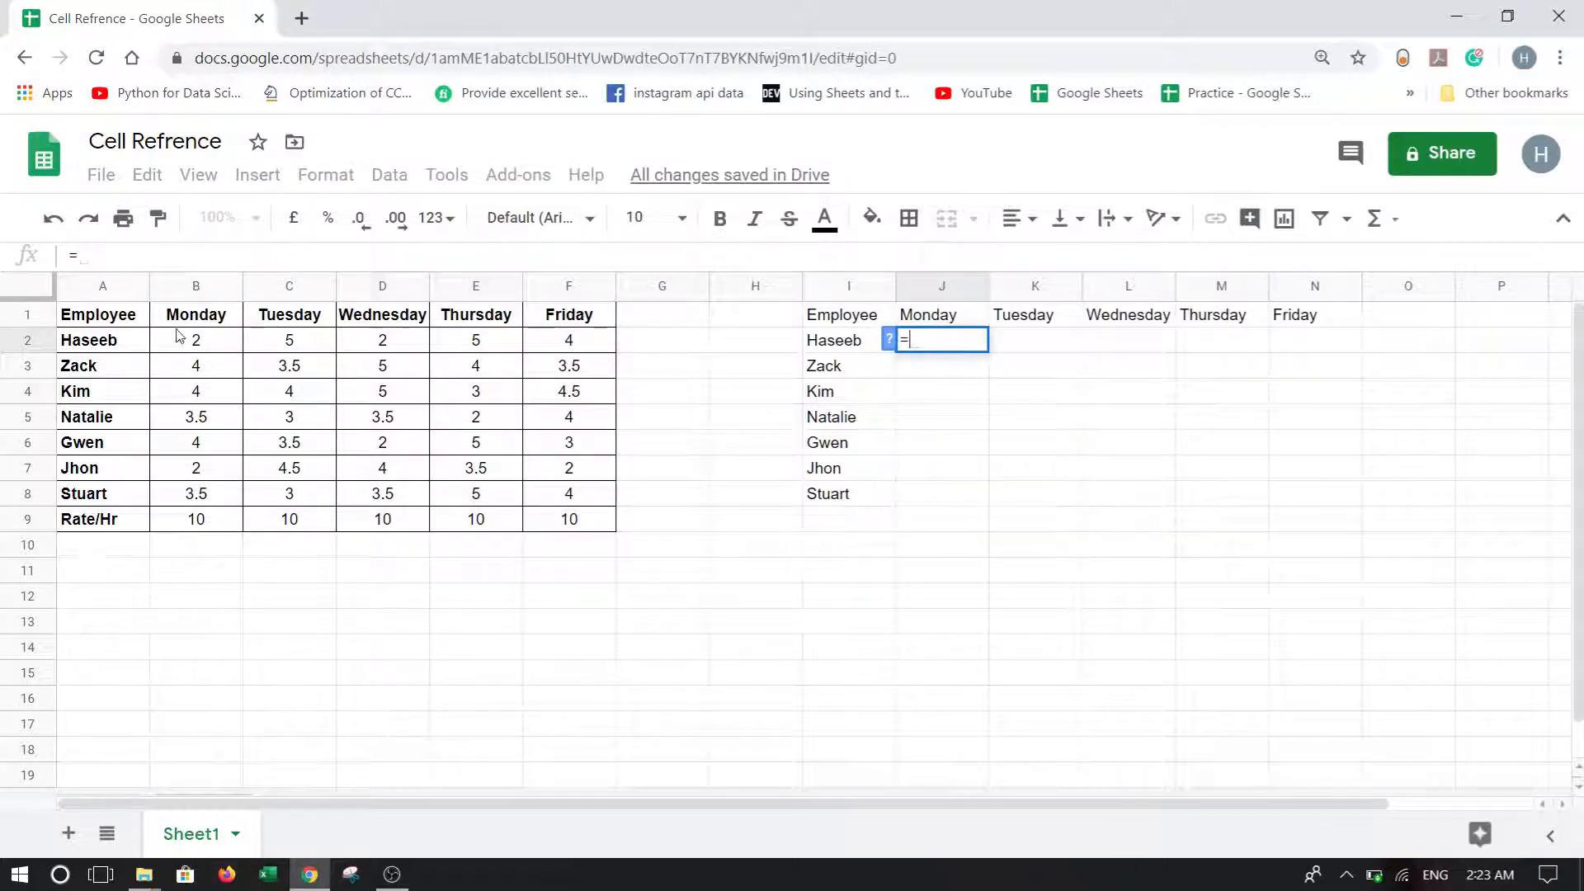
click(189, 350)
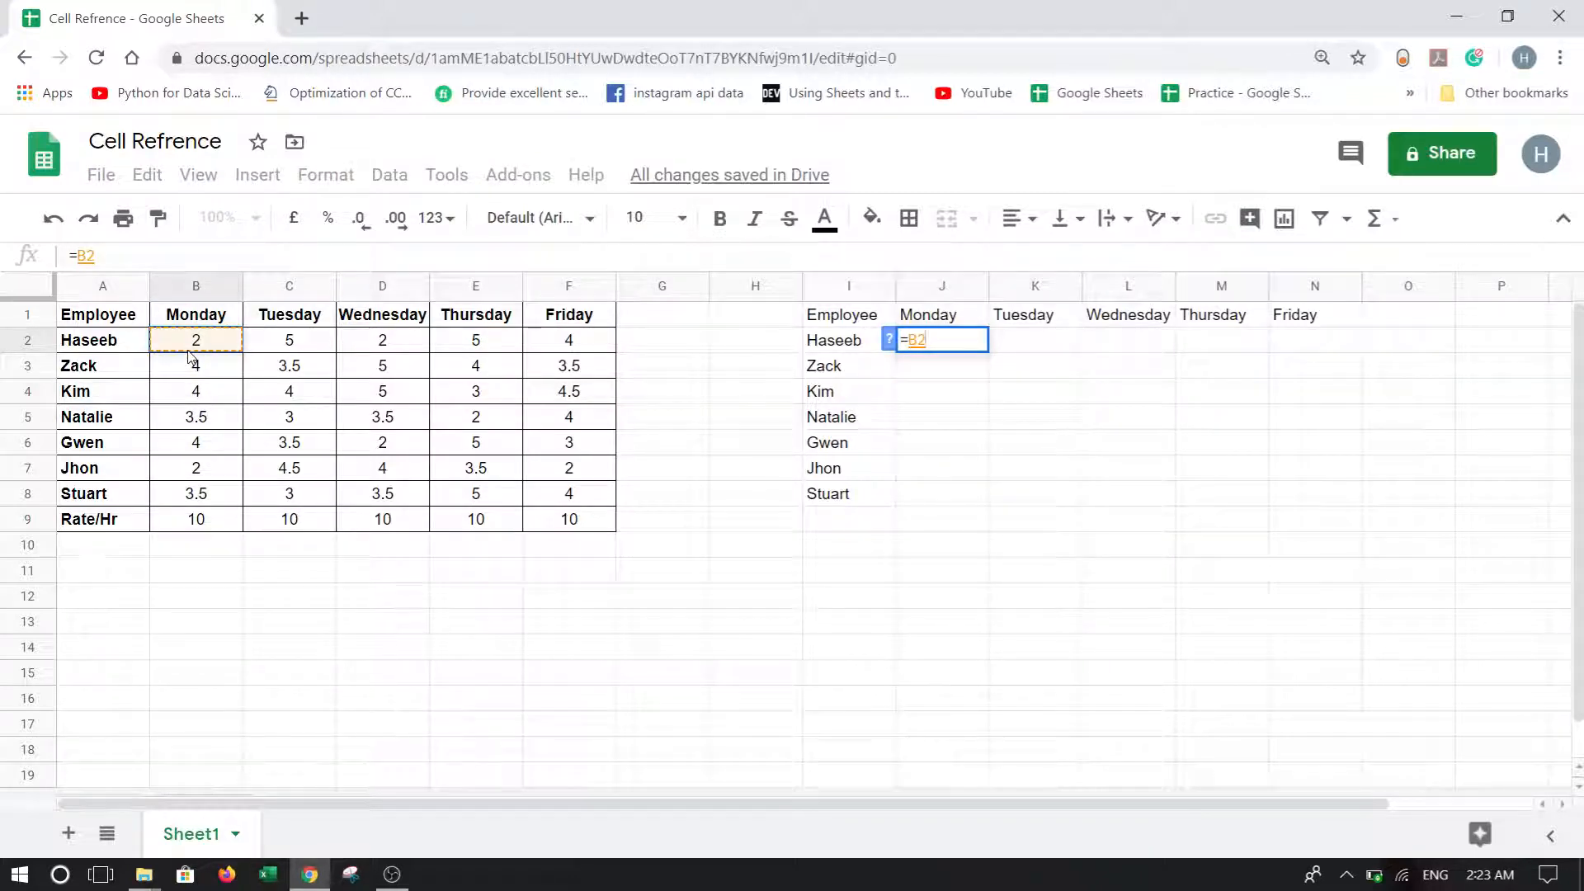
text(*)
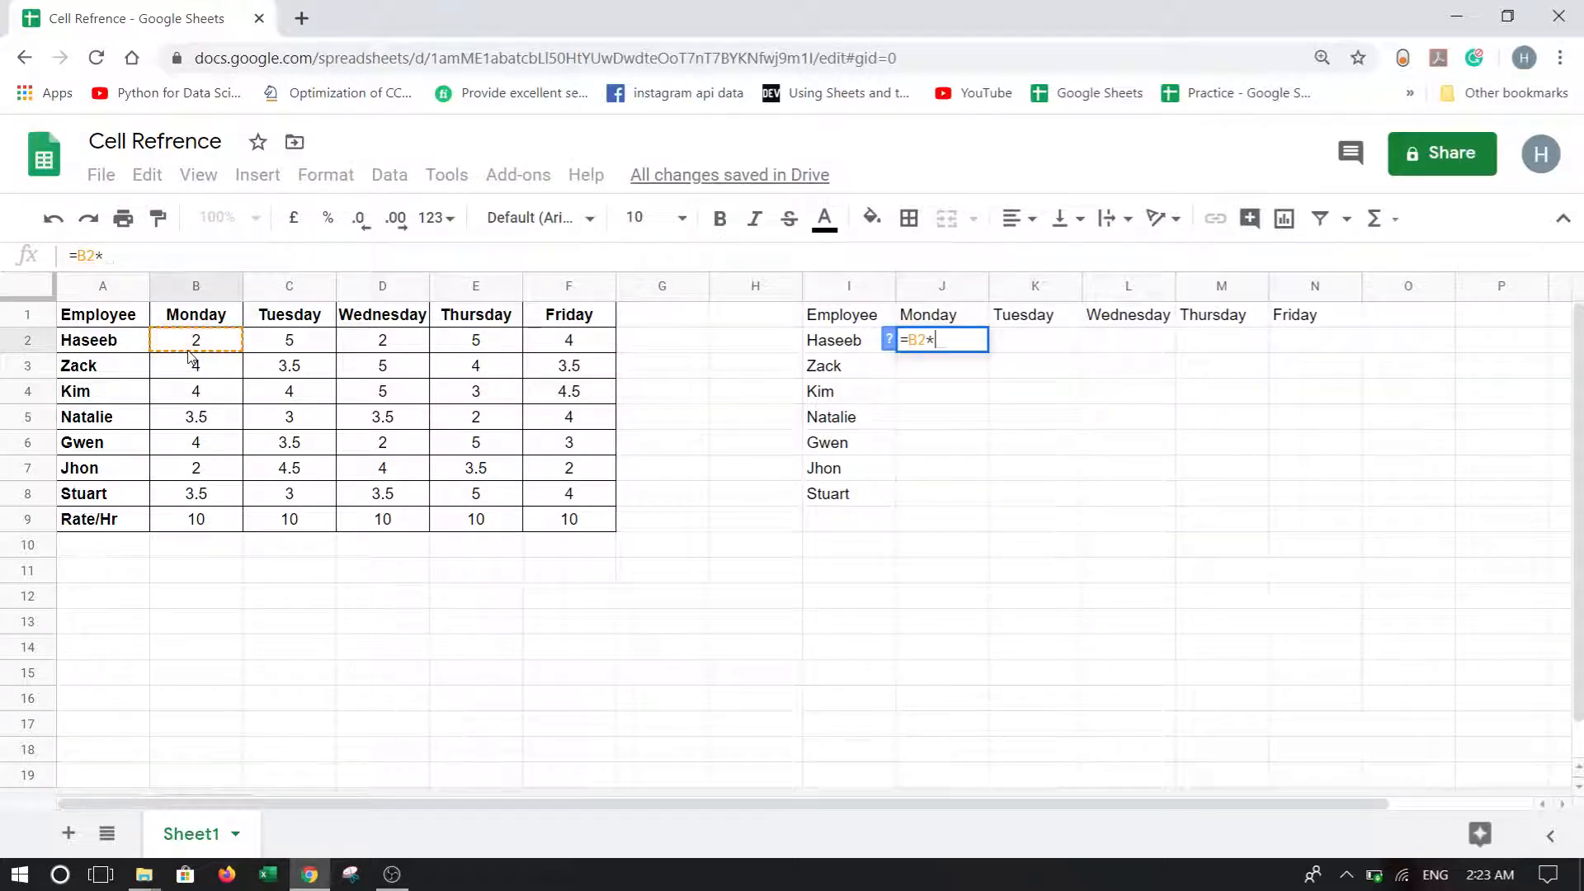
click(208, 522)
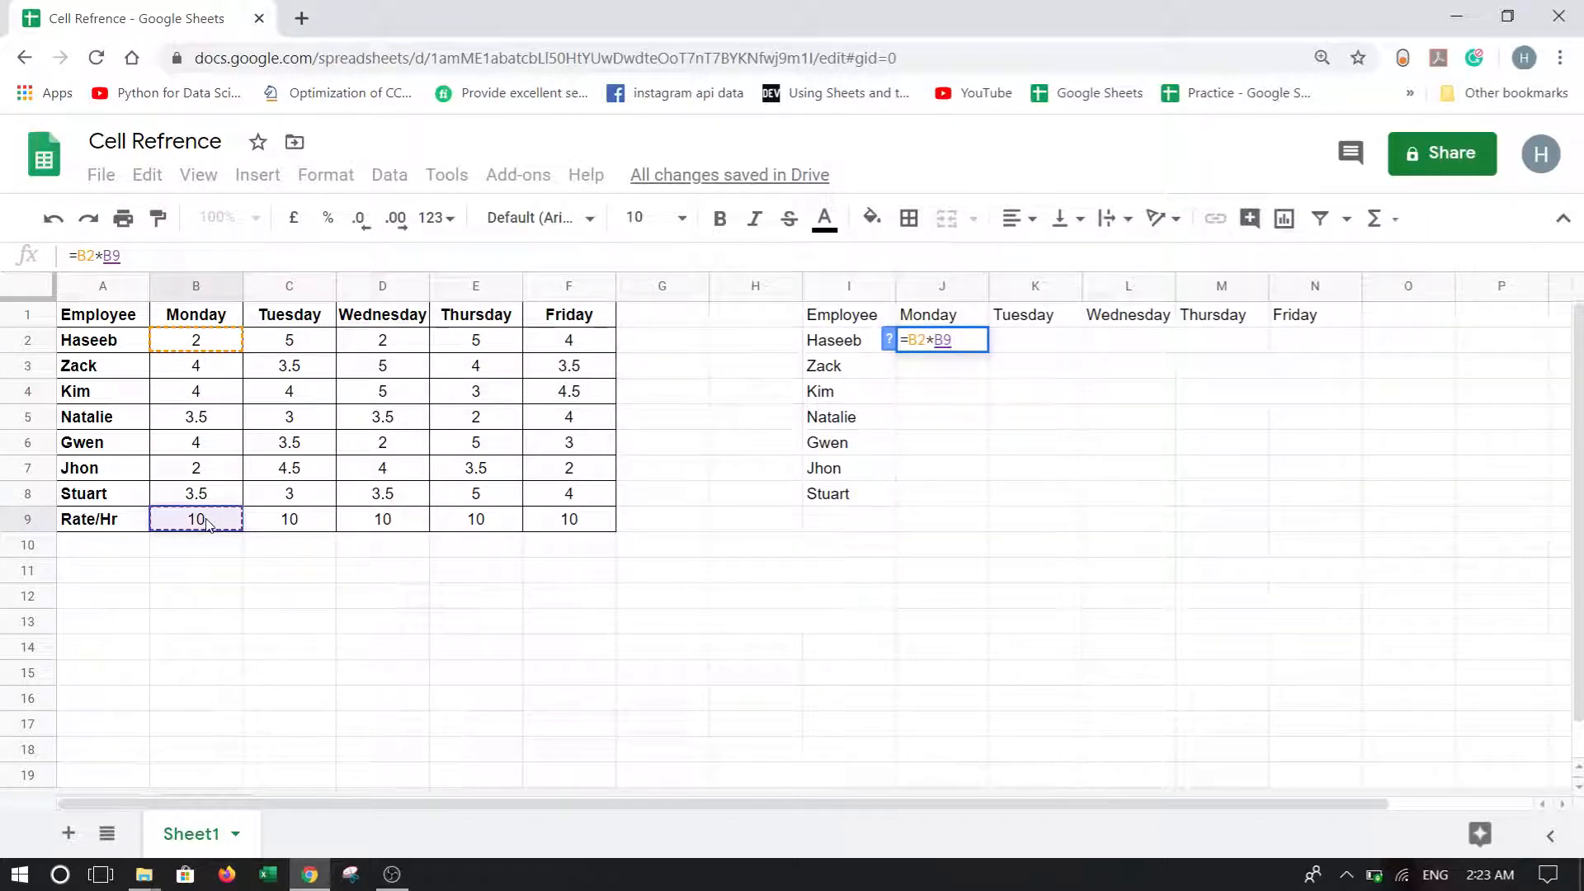
key(Return)
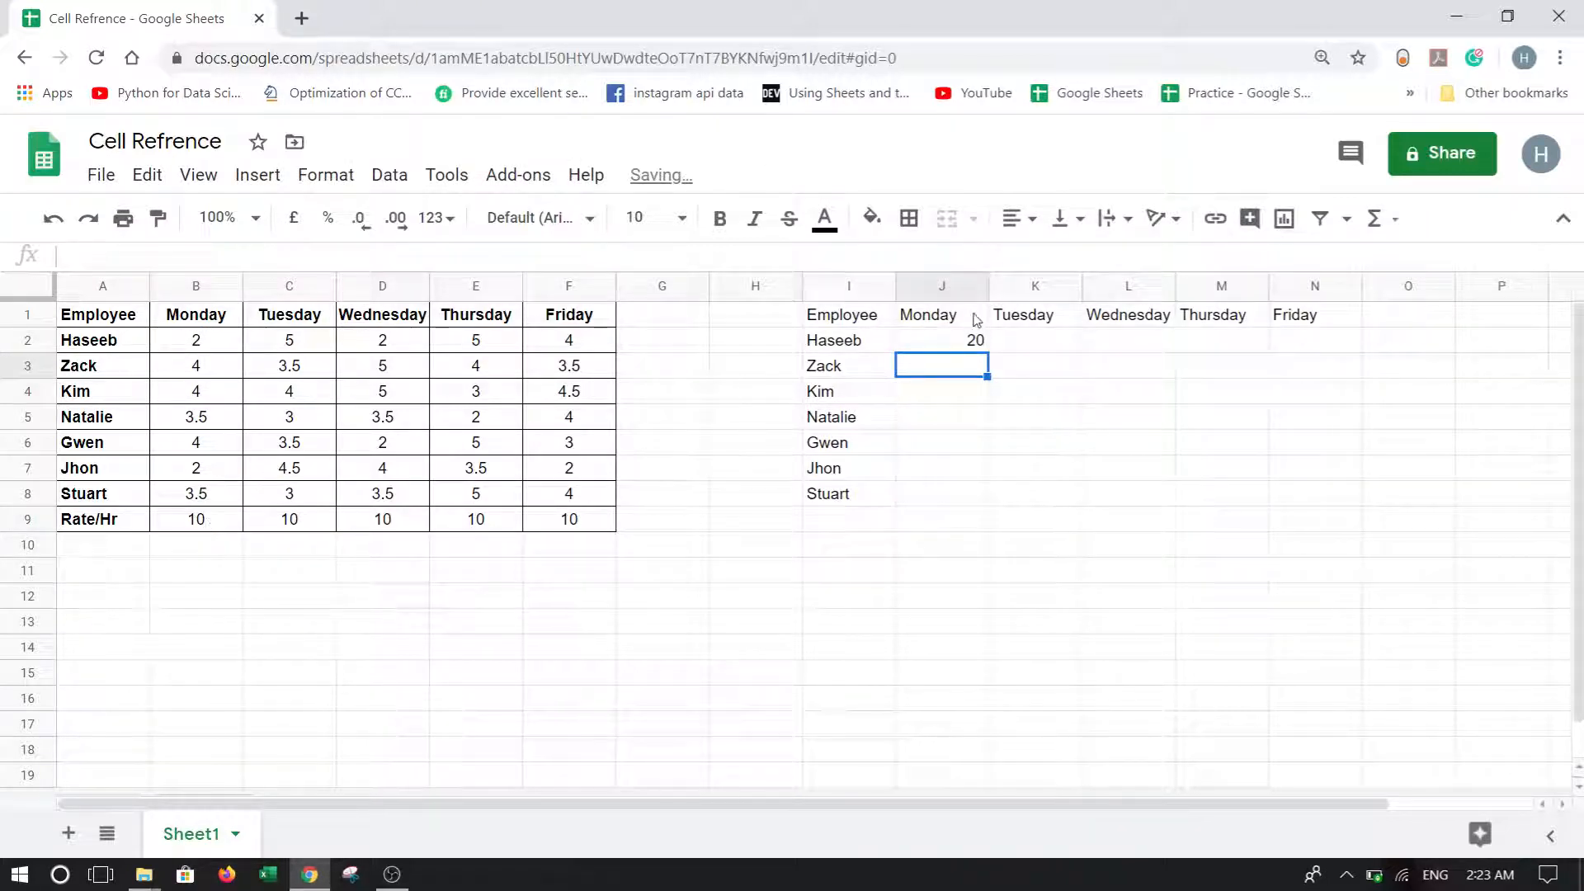
Fill the Monday pay formula from J2 across to N2.
click(974, 343)
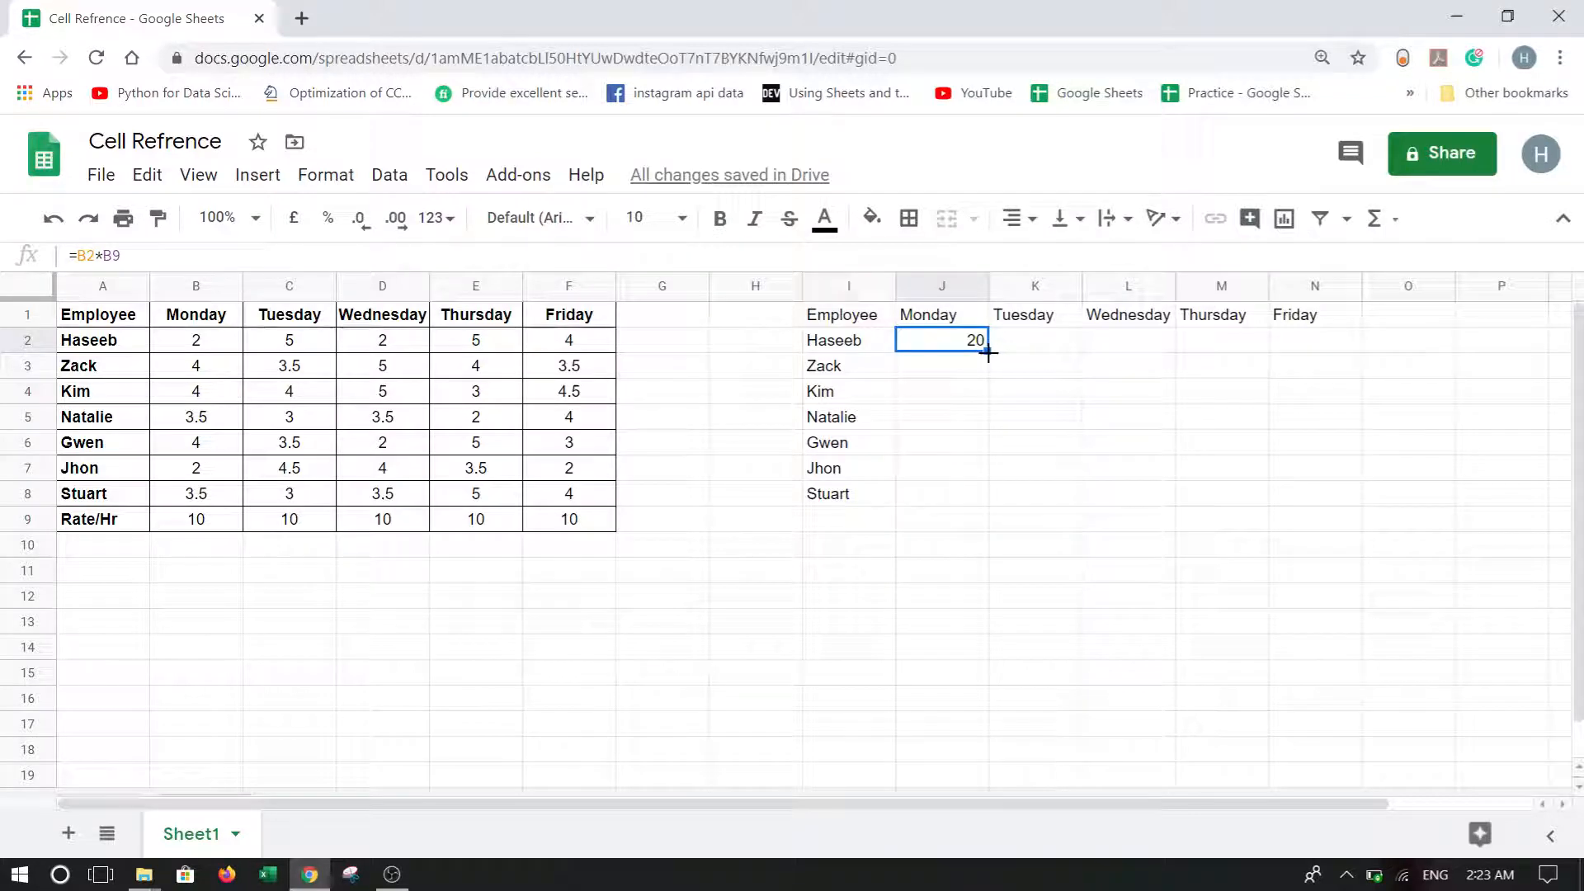
drag(988, 353, 1295, 346)
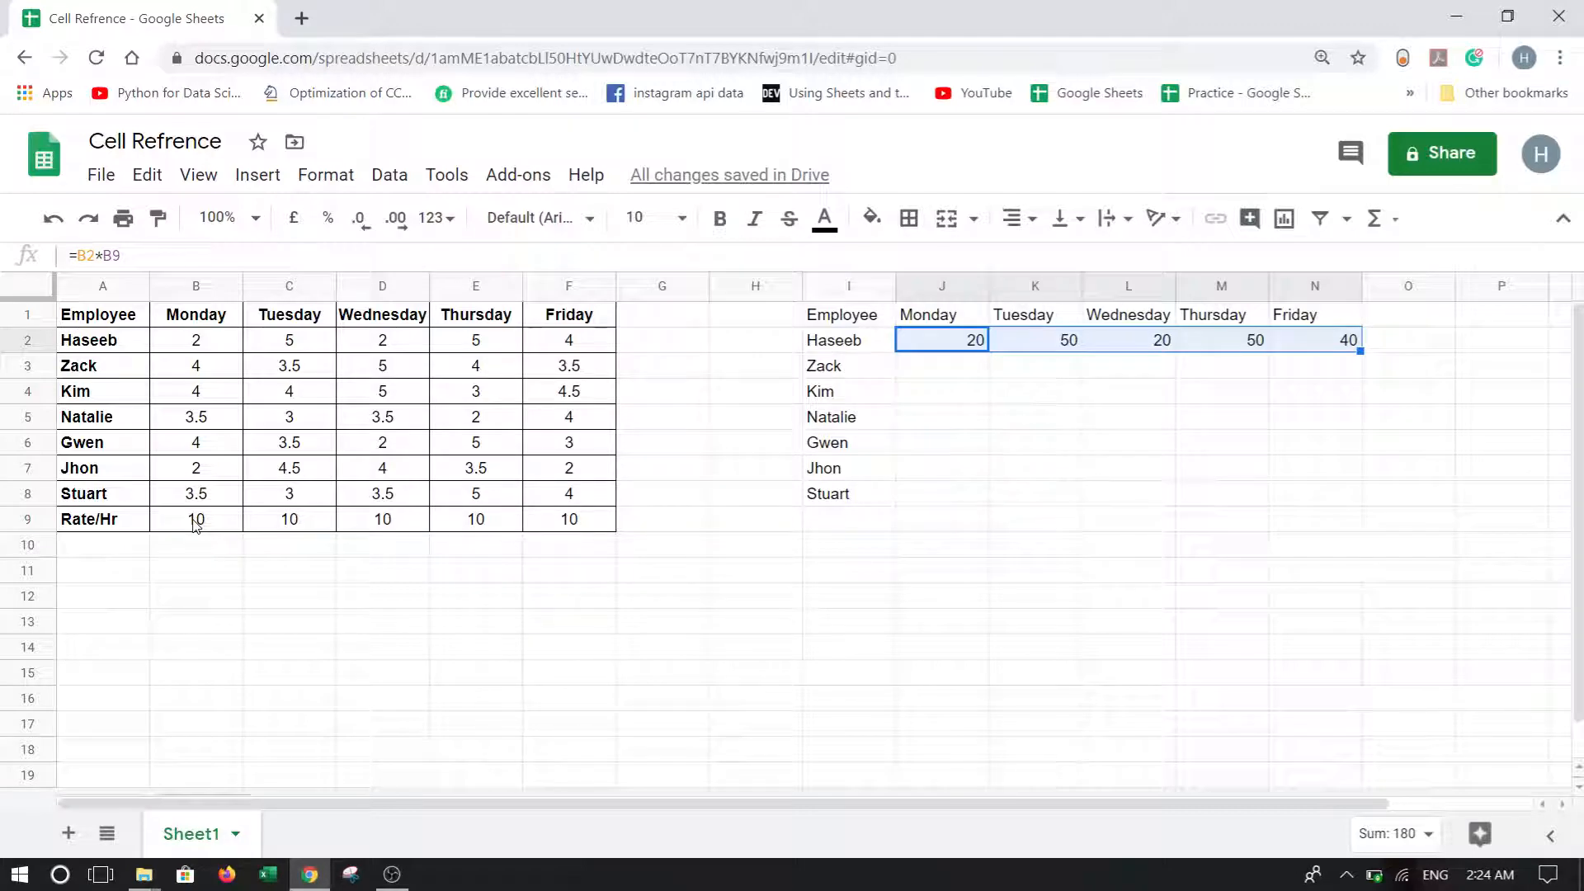
Examine how the hours and rate references shift in the pay formulas across J2:N2.
click(981, 345)
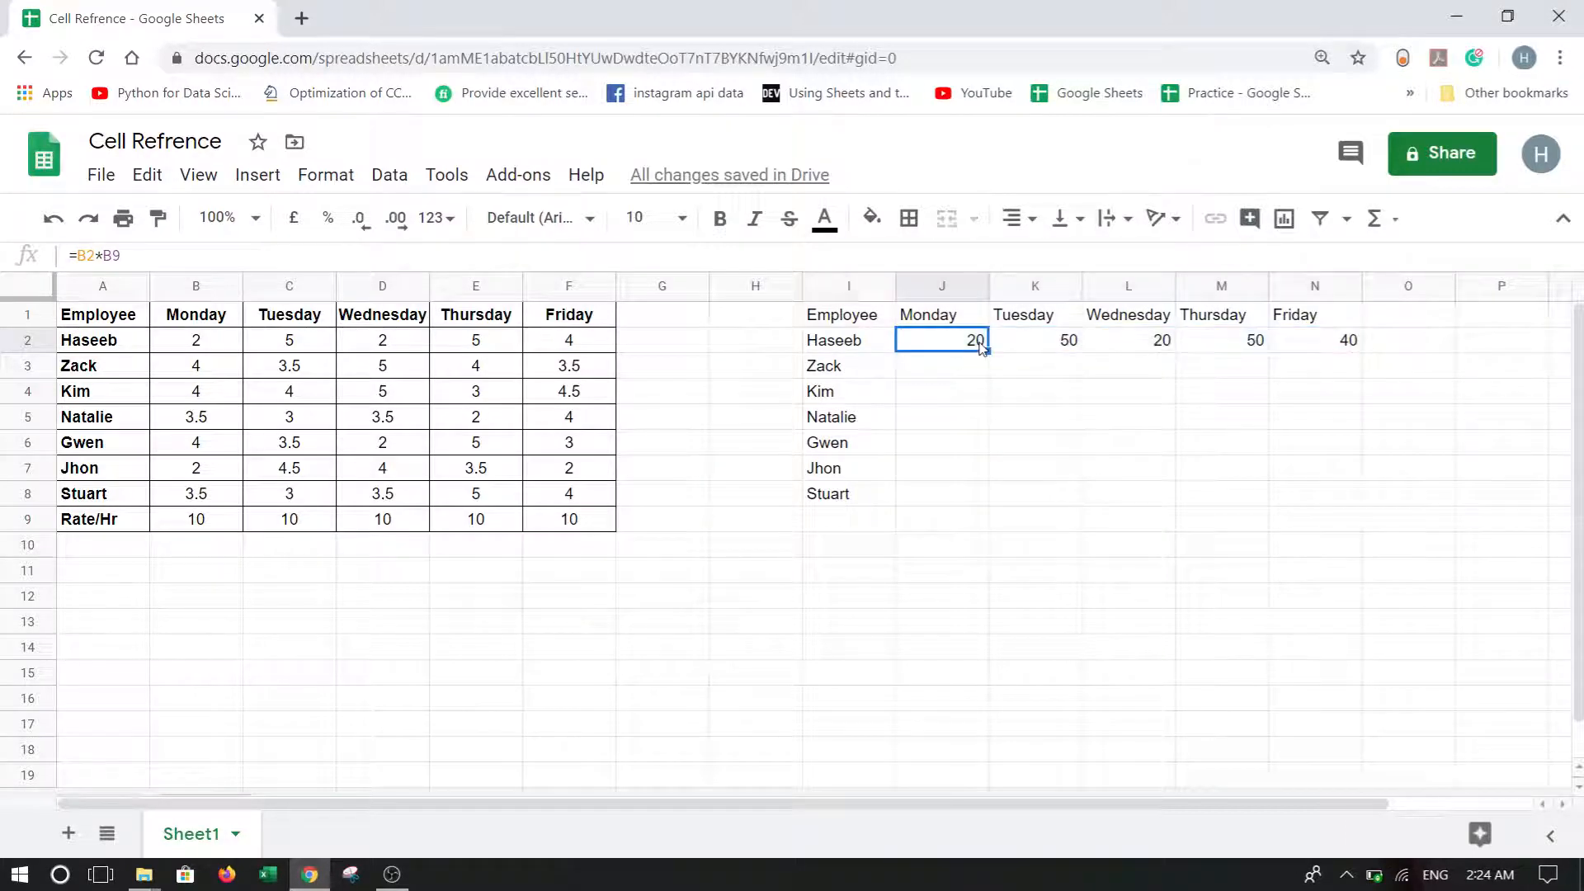
key(Right)
key(Right)
key(Right)
key(Left)
key(Left)
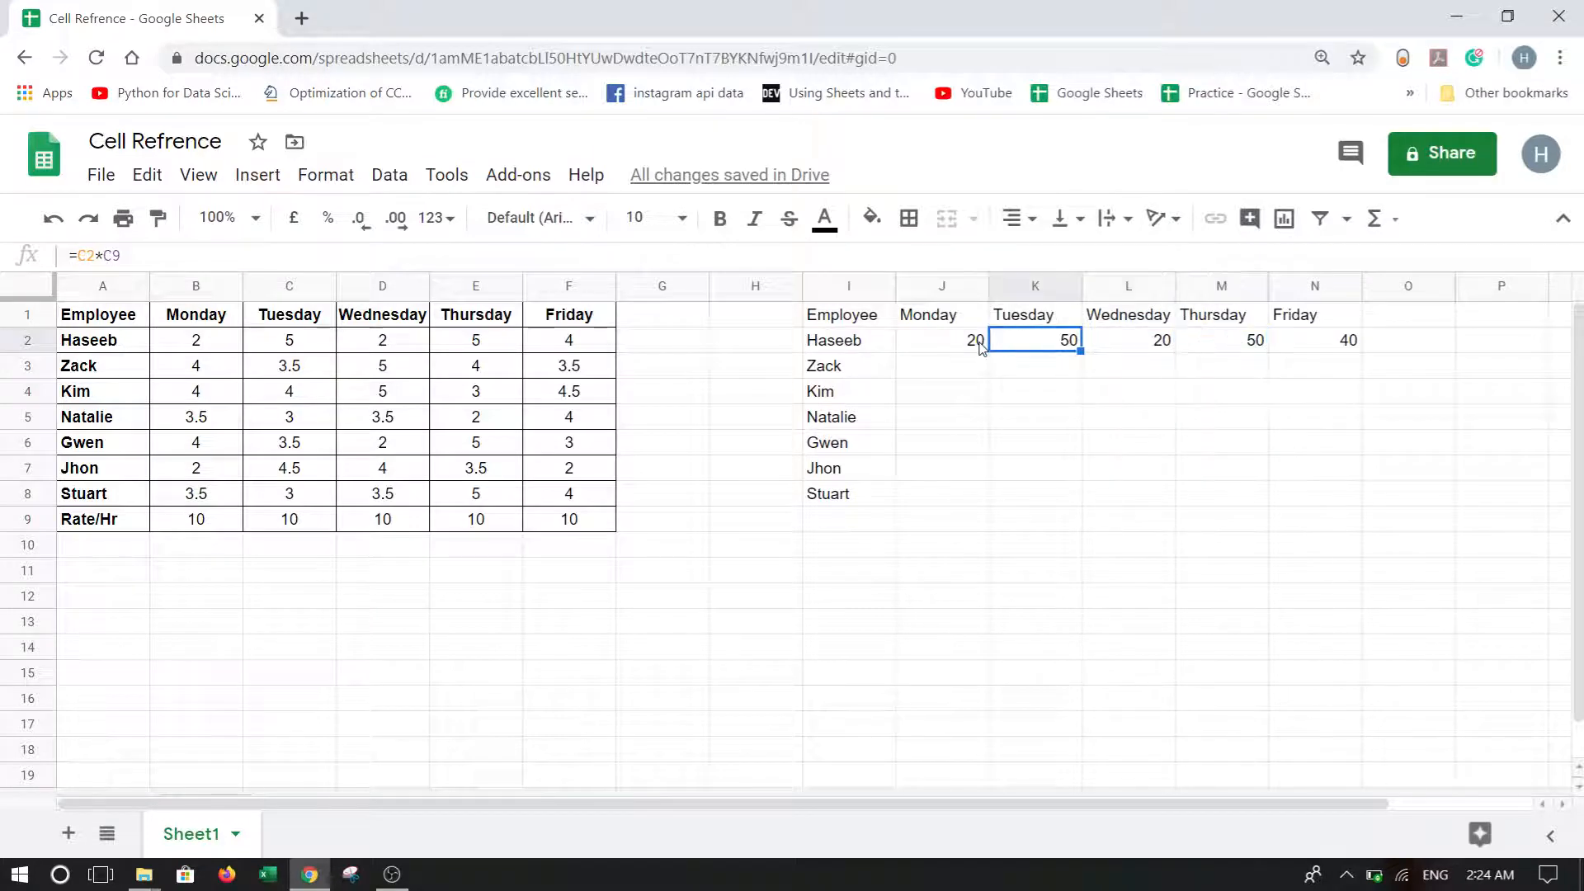
key(Left)
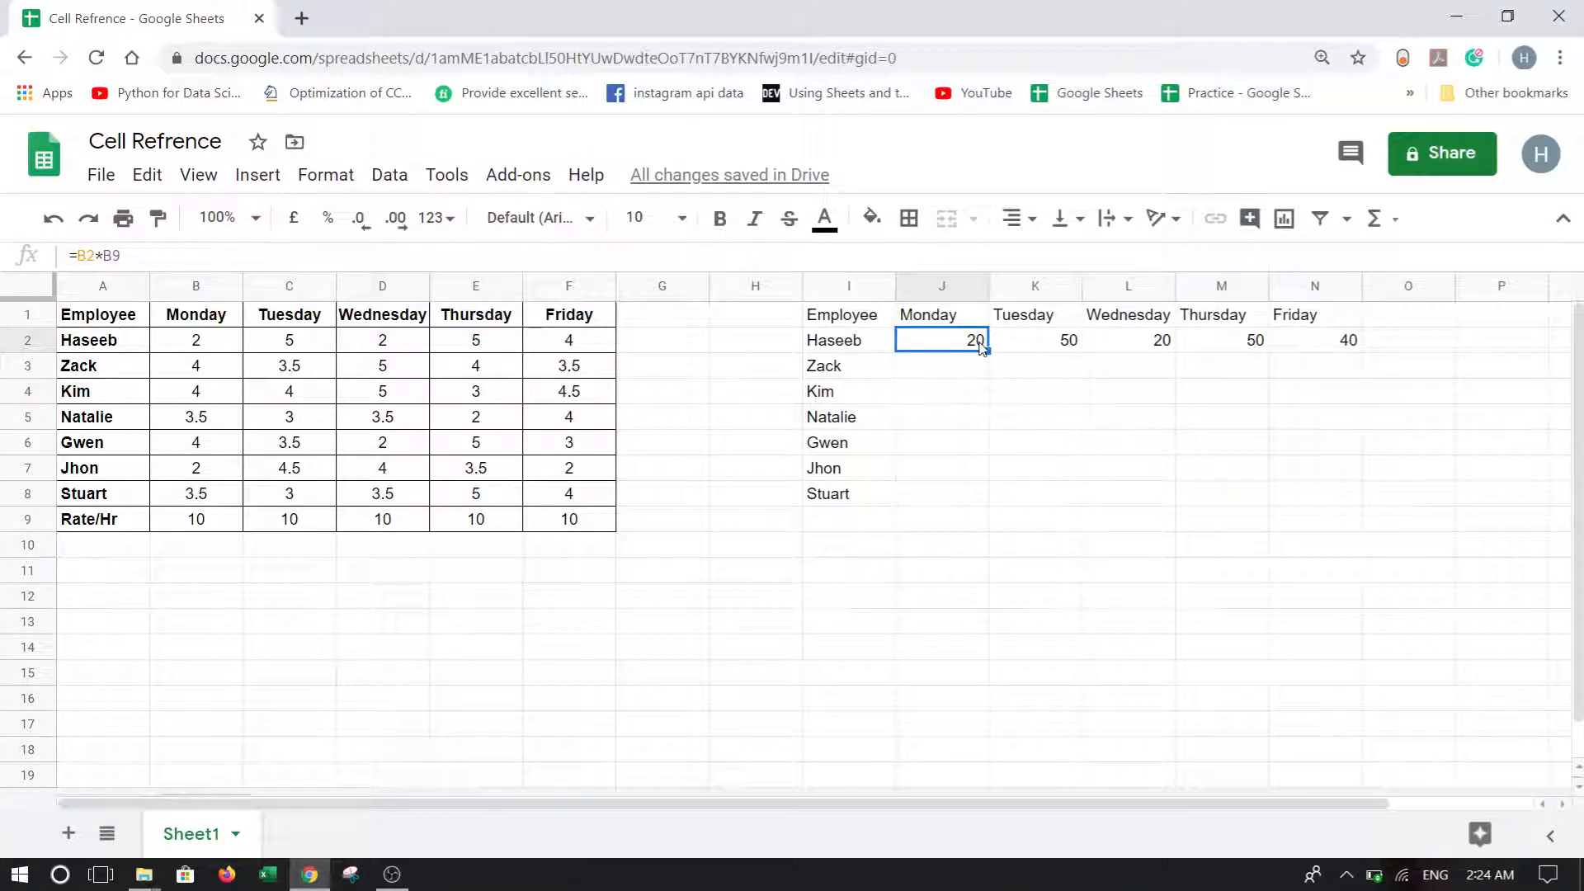
key(Right)
key(Right)
key(Right)
key(Right)
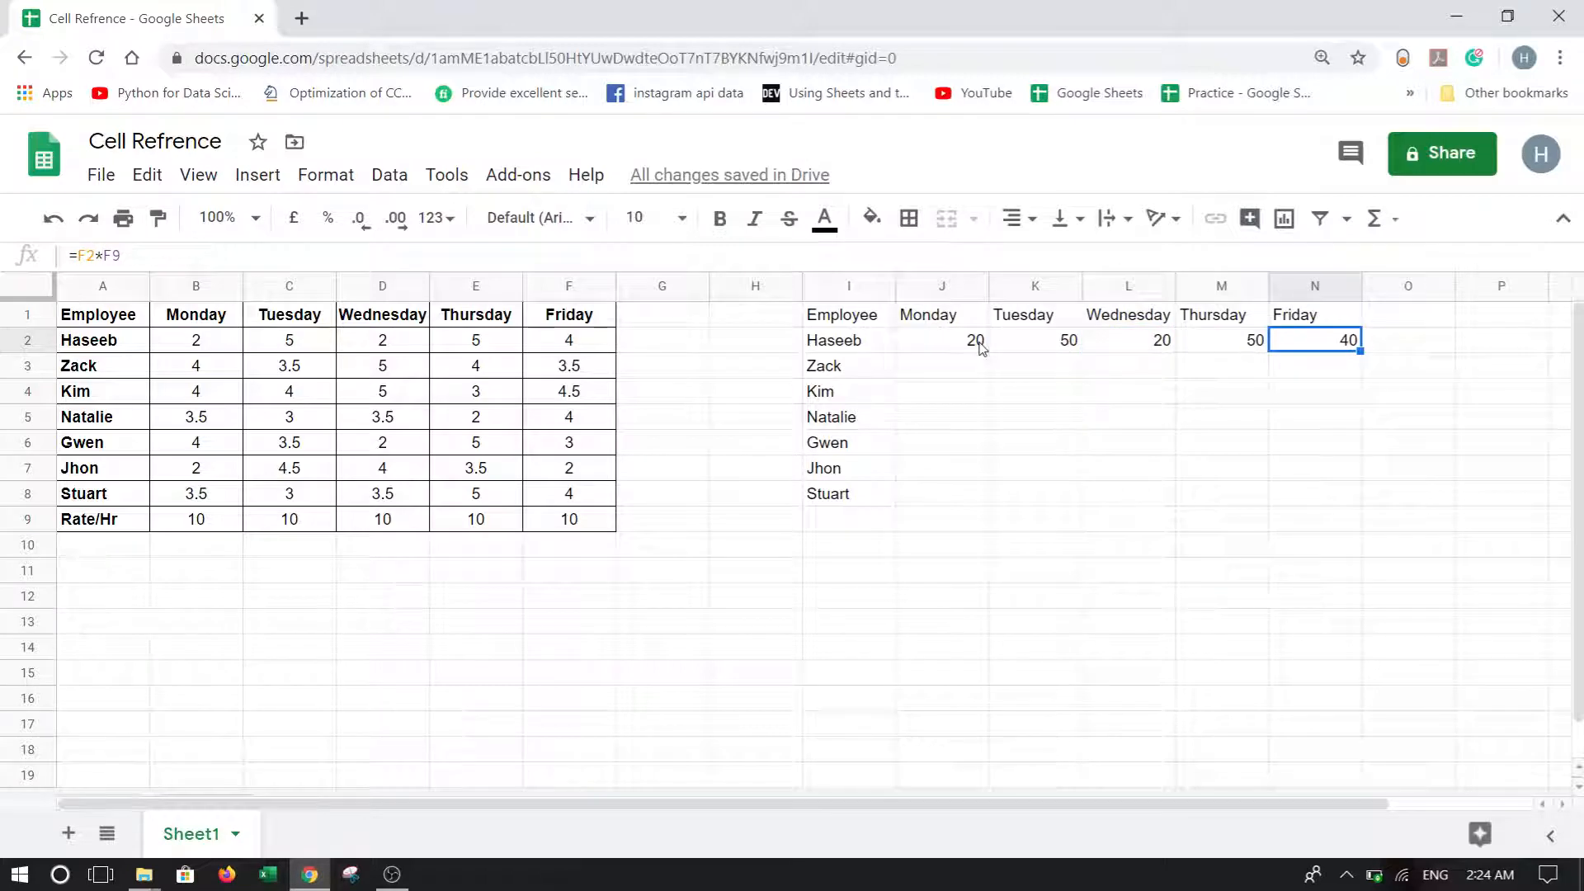
key(Left)
key(Left)
key(Left)
key(Left)
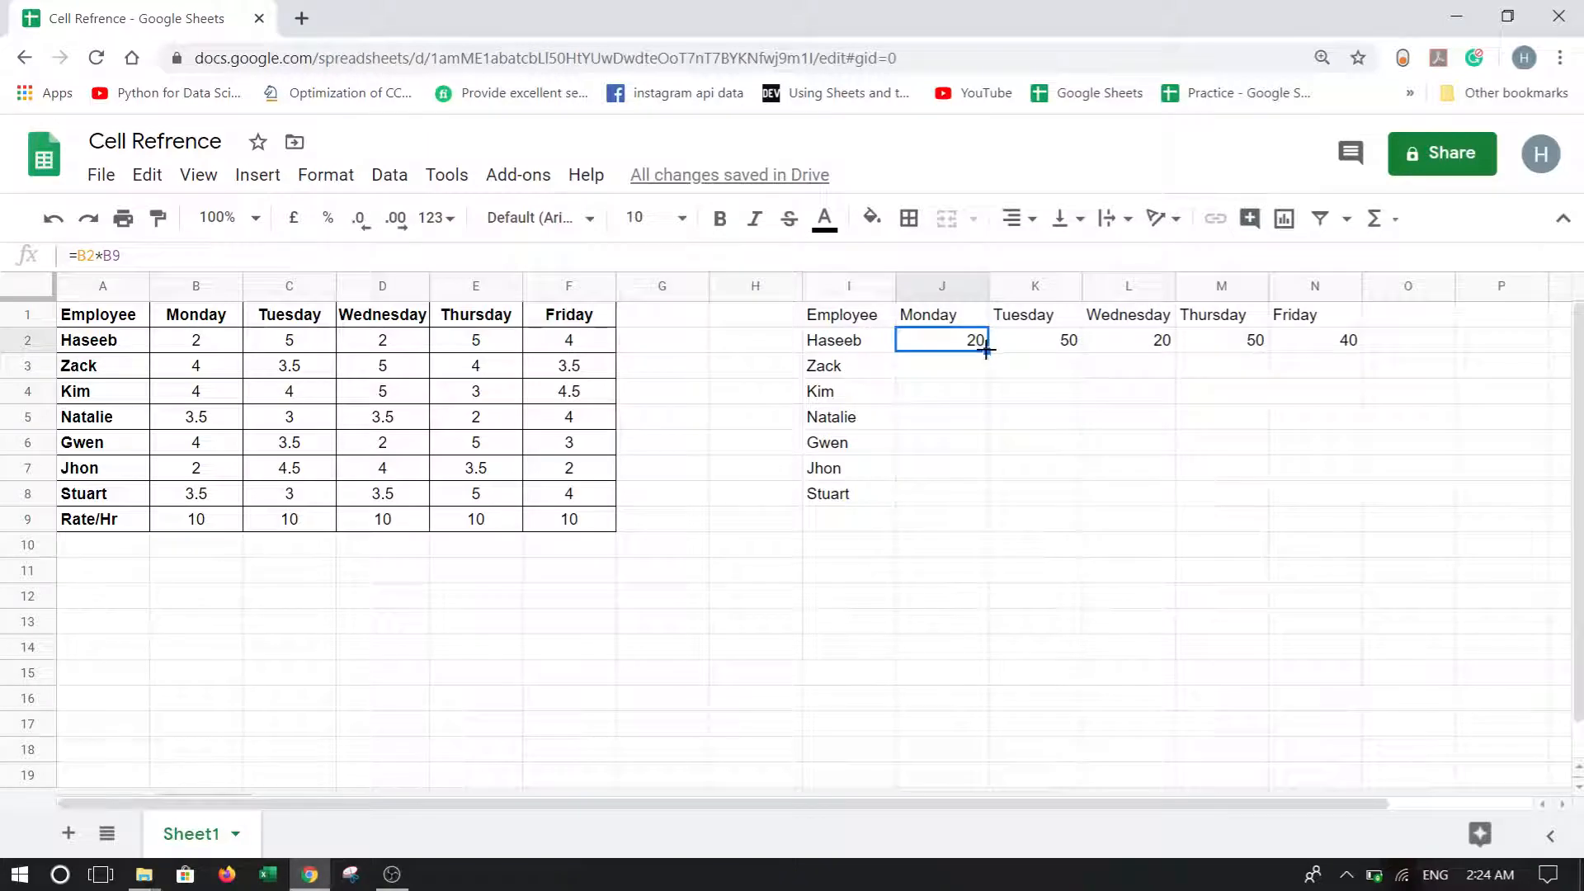
Try filling the J2 formula down to J8 and inspect which cells the formula in J3 references.
drag(987, 350, 938, 515)
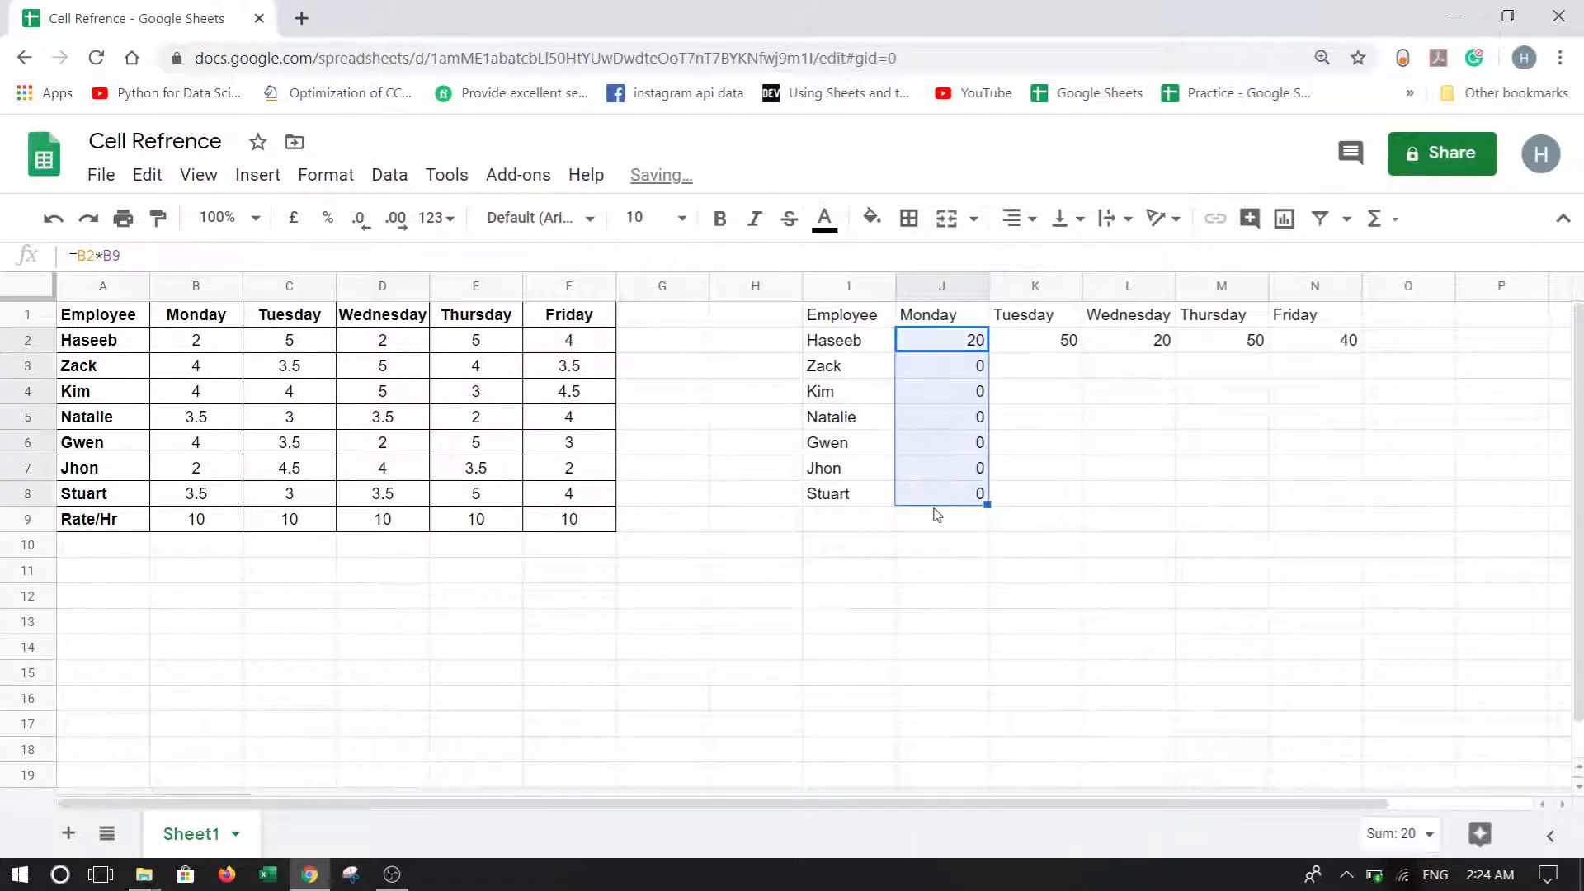
click(977, 378)
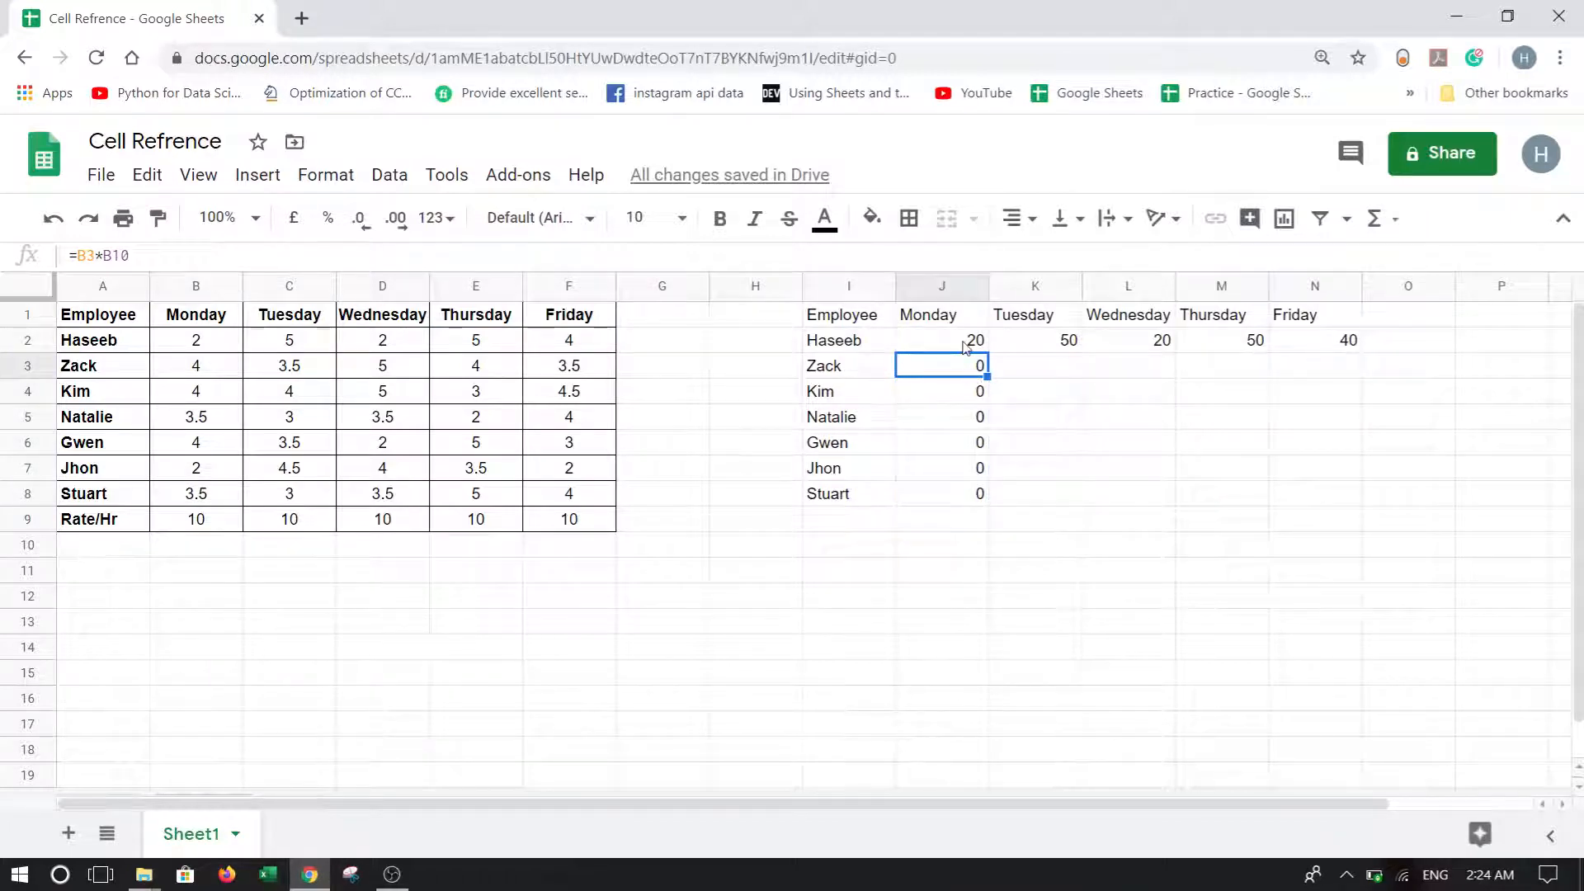
click(214, 366)
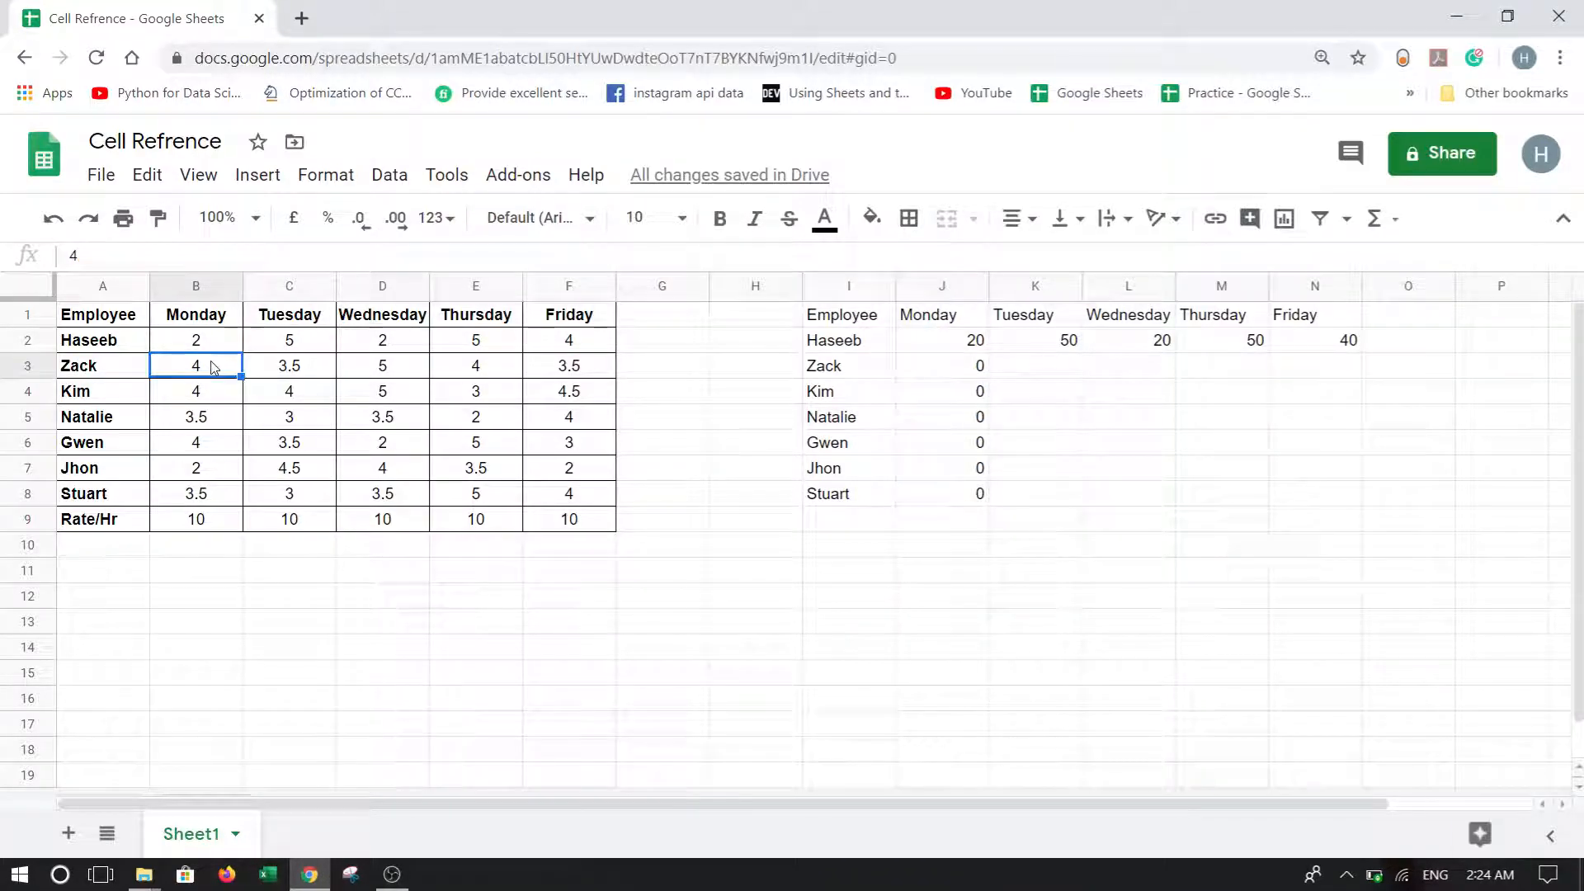
click(944, 364)
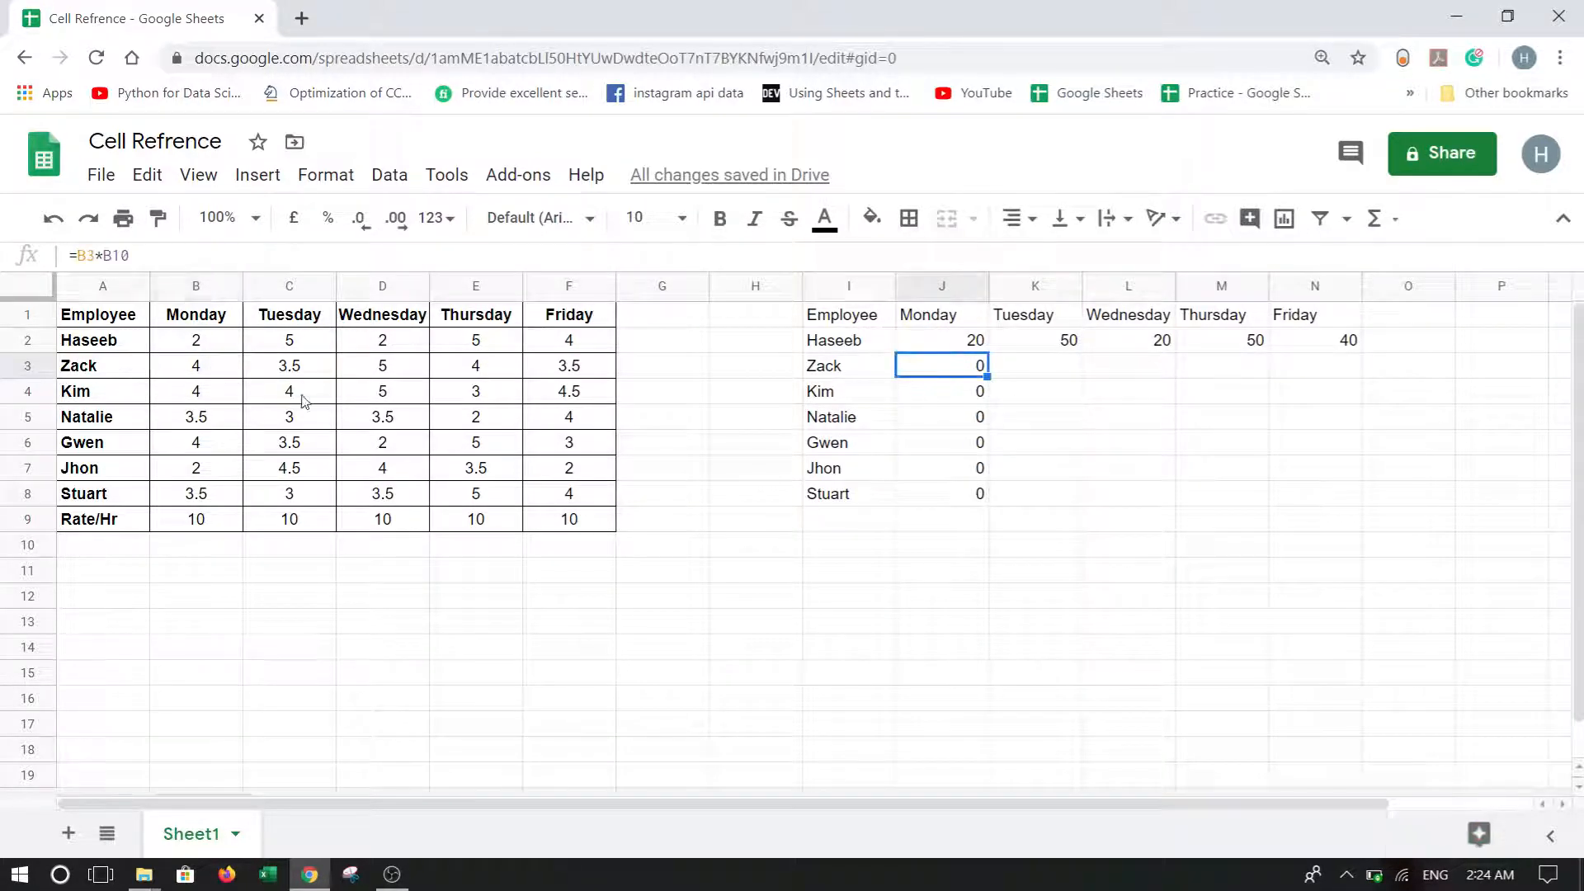
click(96, 256)
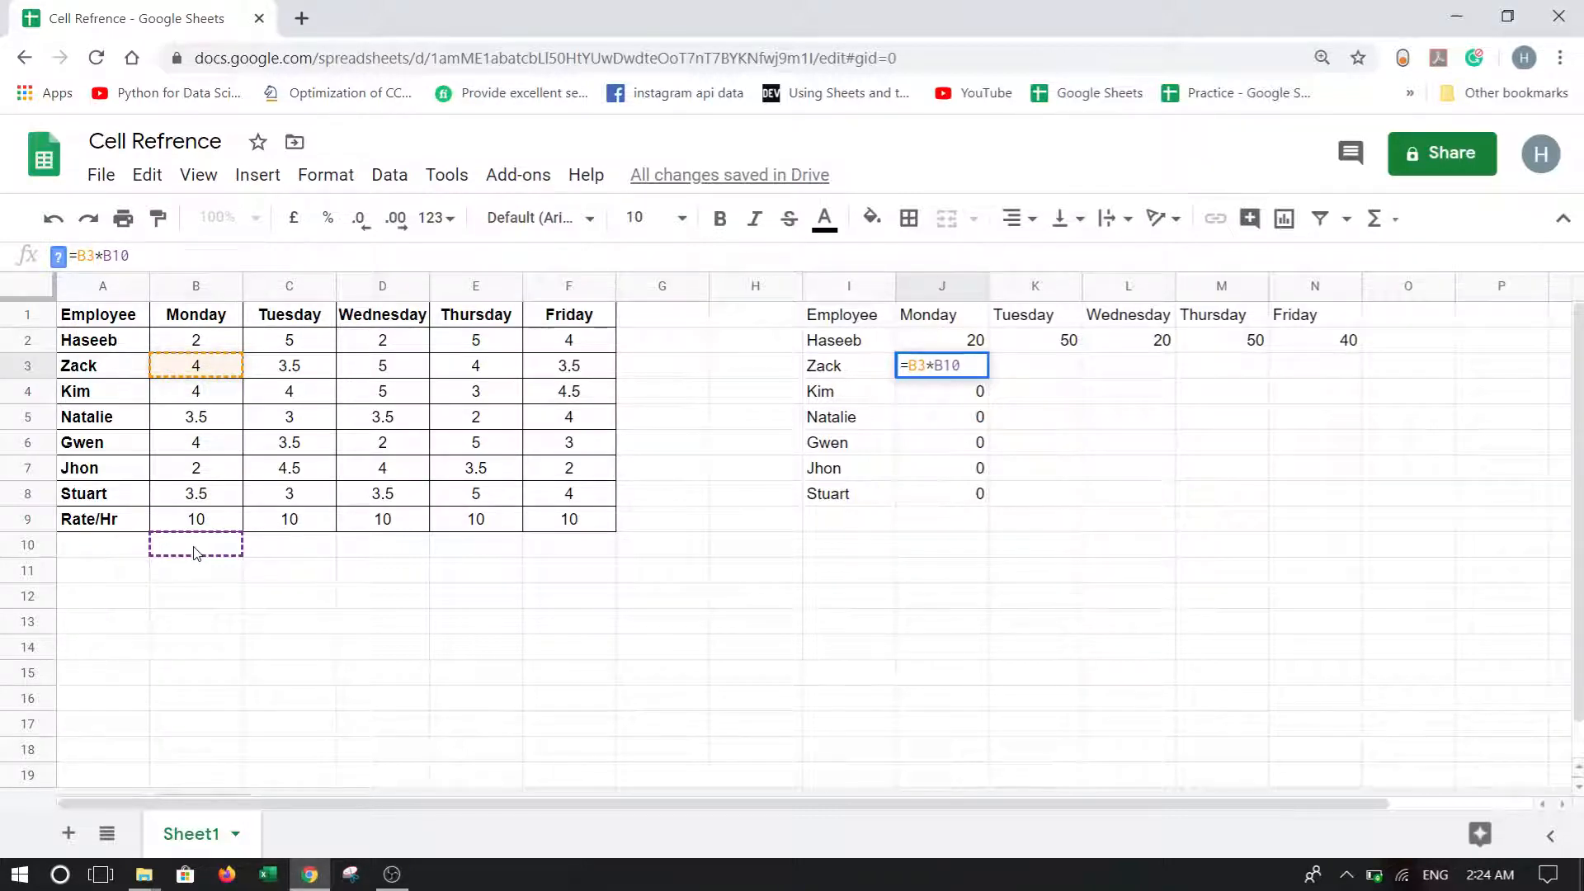
key(Escape)
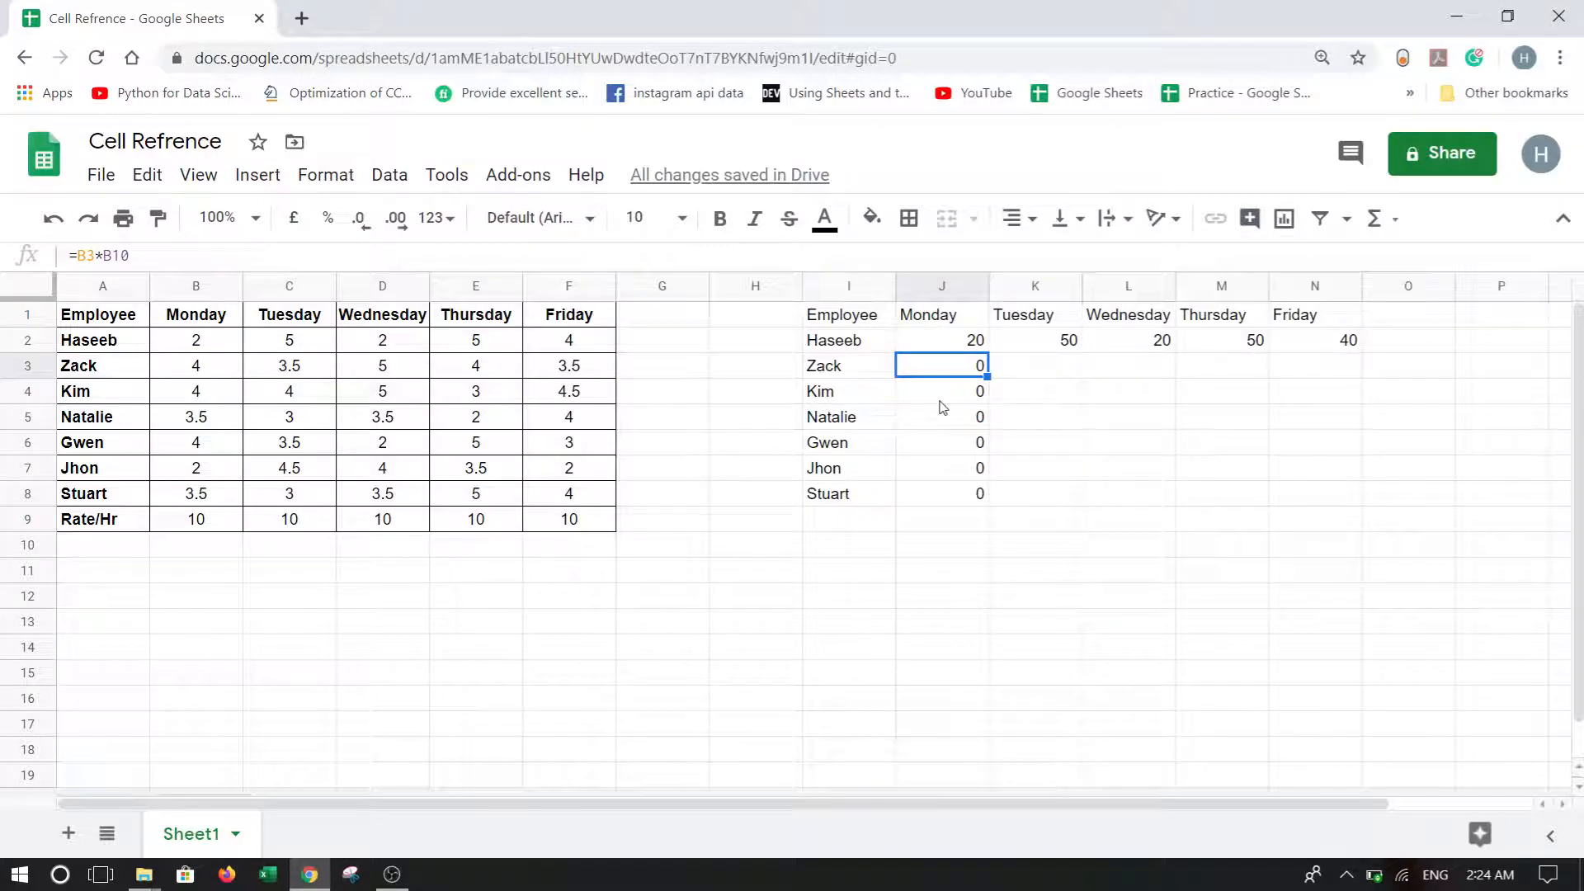
Lock the rate row in the J2 formula by changing it to =B2*B$9.
click(959, 346)
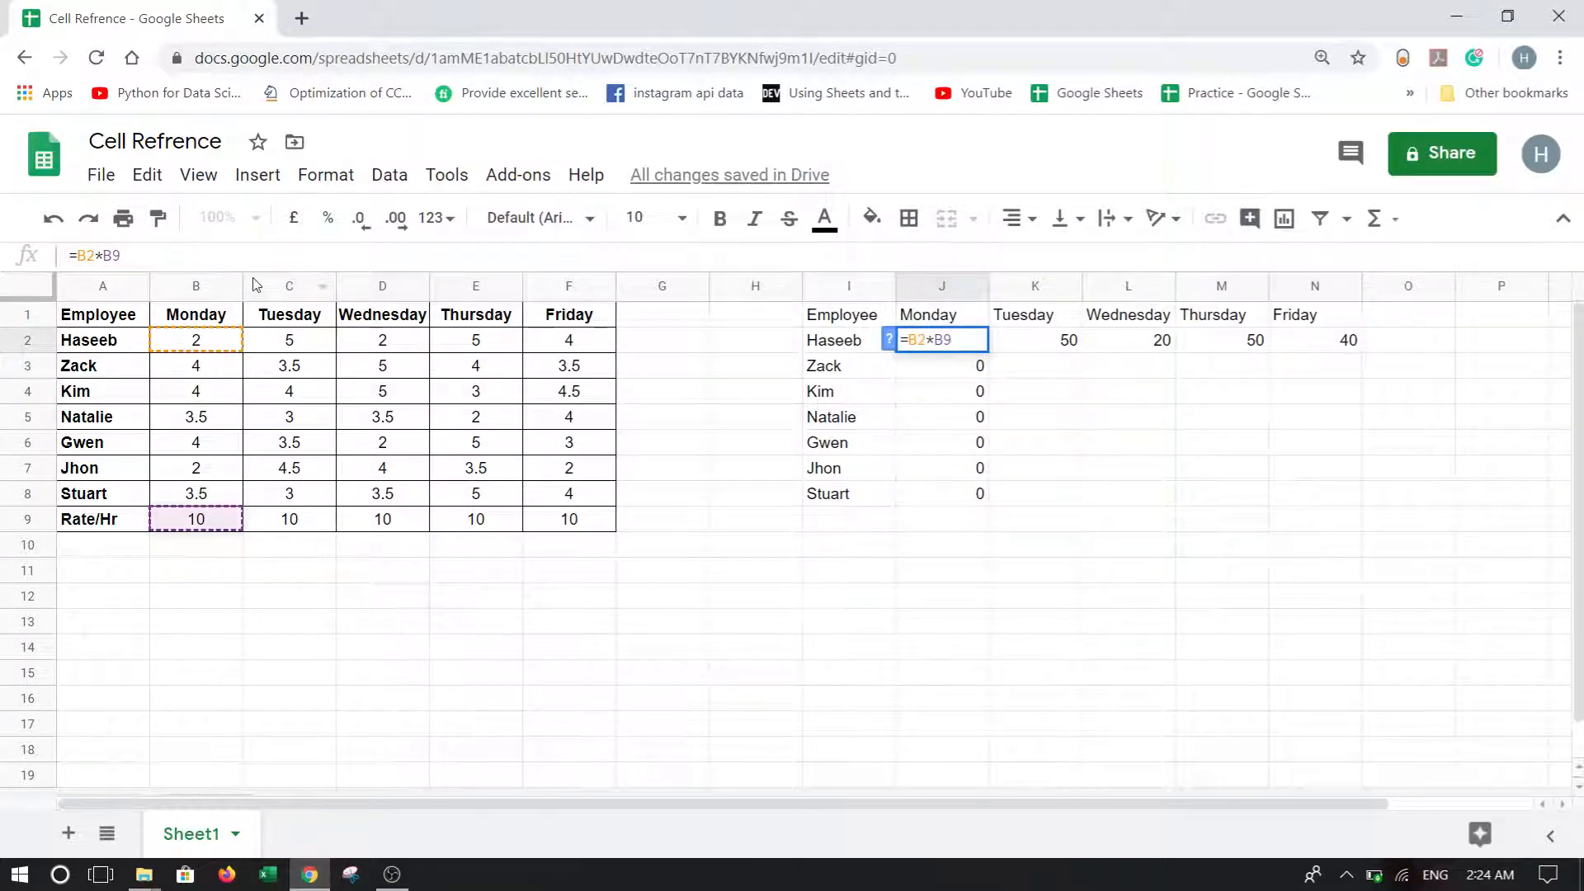
click(108, 257)
text($)
key(BackSpace)
click(116, 256)
text($)
key(Return)
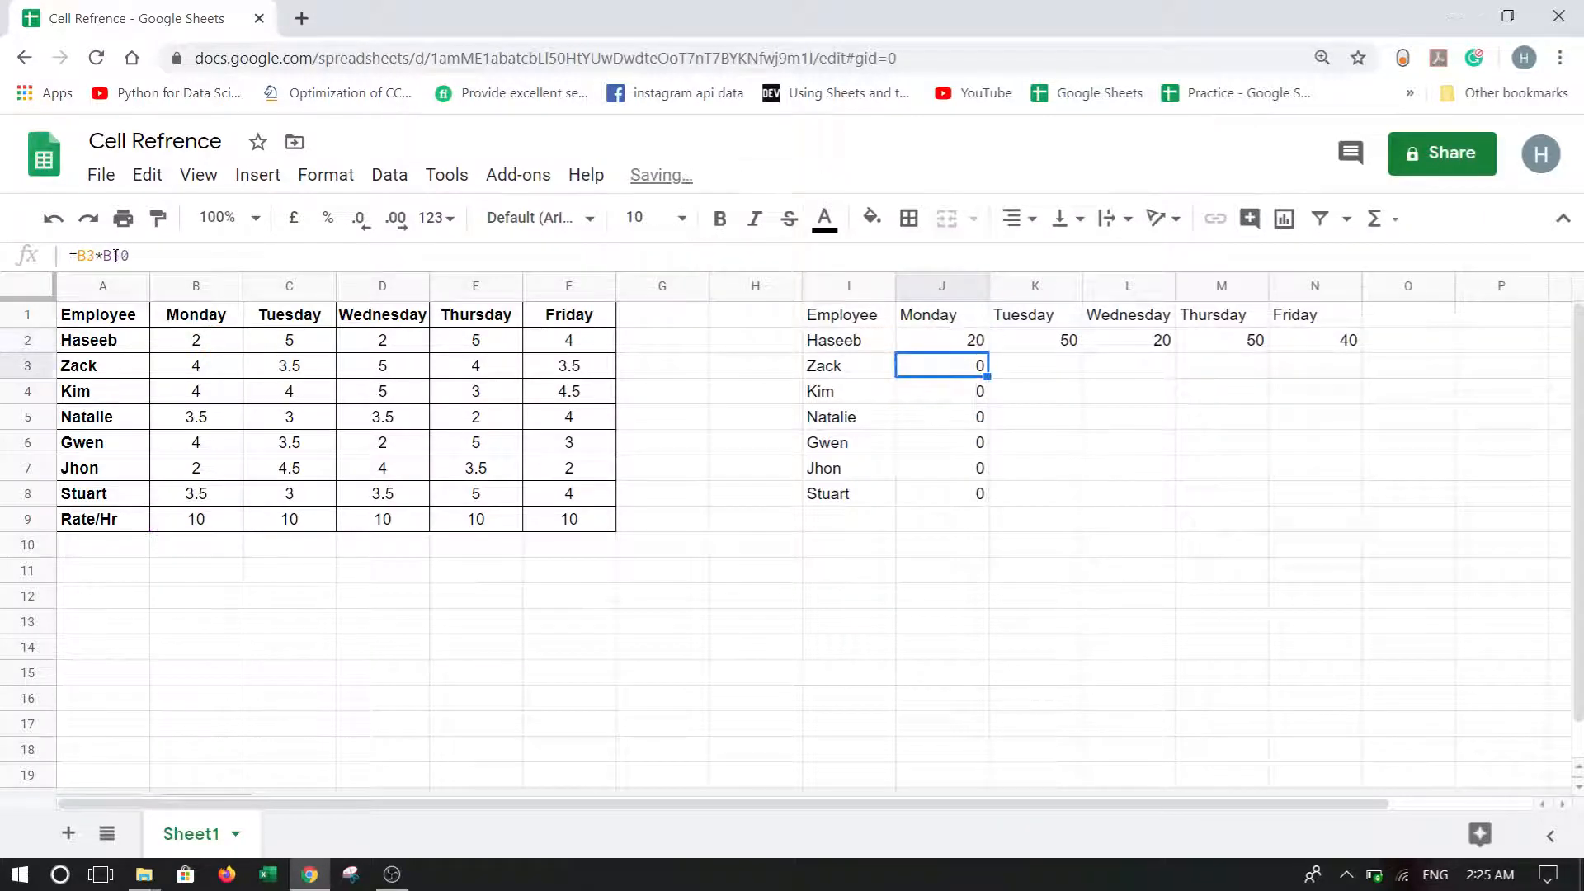
Fill the row-locked formula from J2 down to J8 and extend J3:J8 across to column N.
click(964, 337)
drag(984, 351, 982, 500)
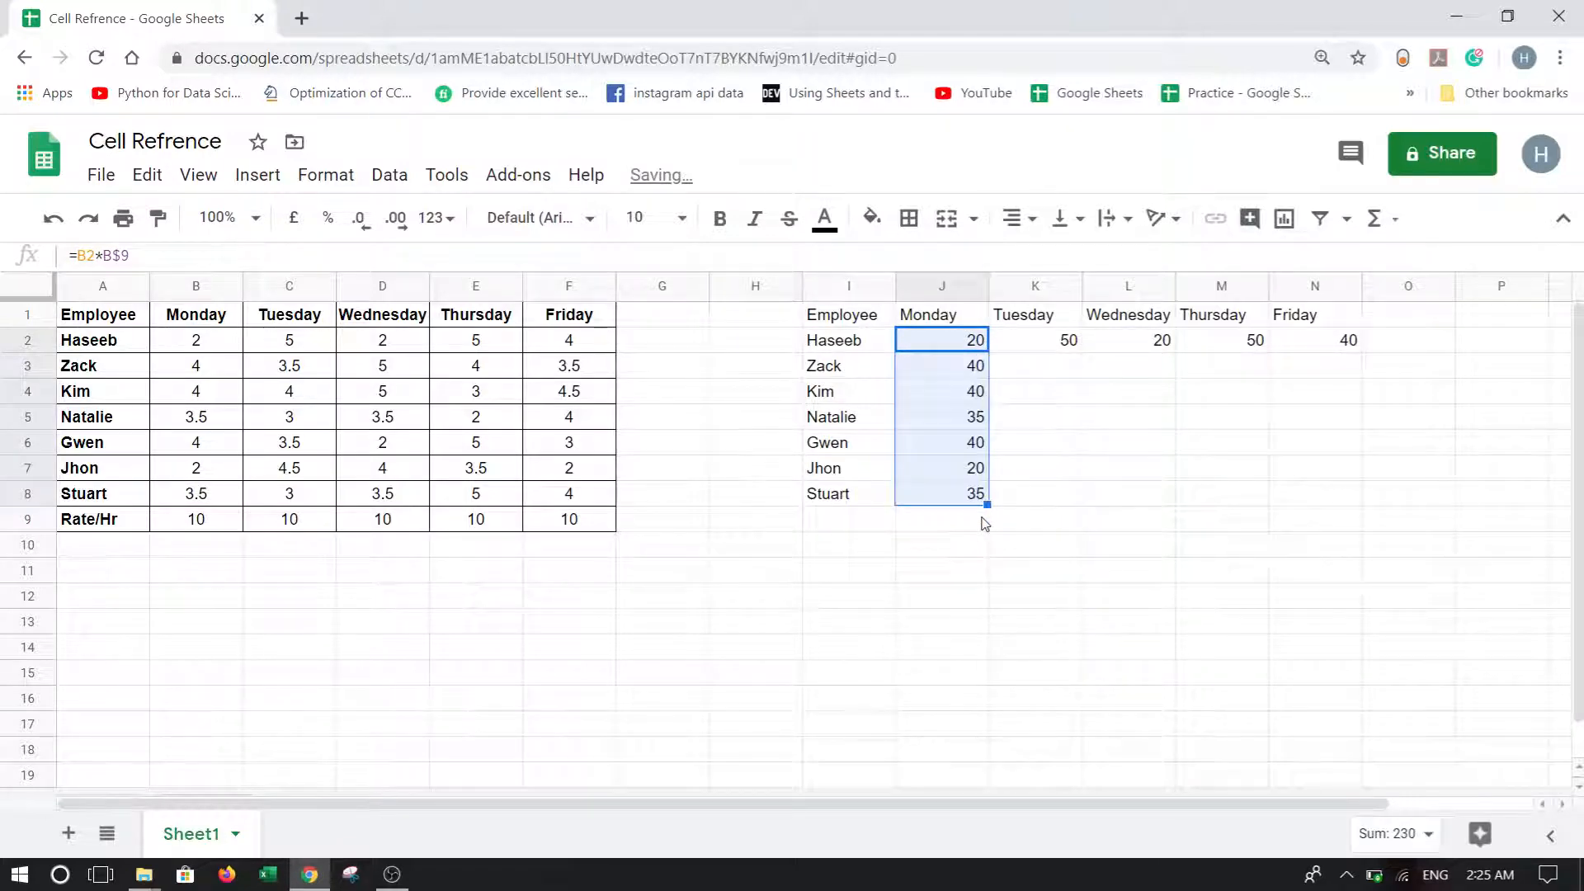
click(971, 370)
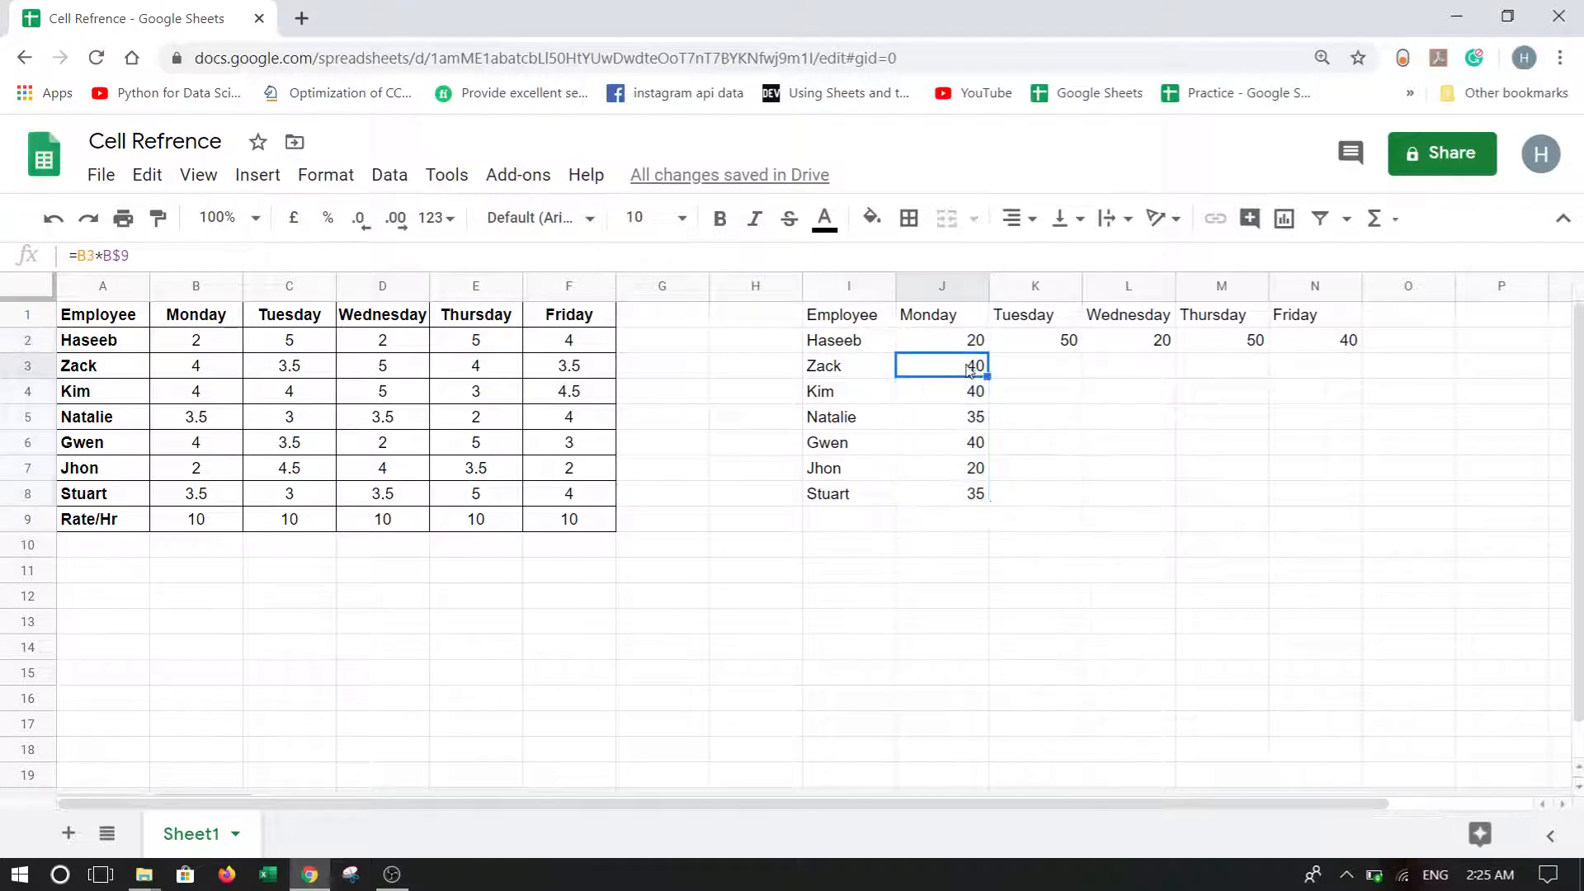
click(325, 263)
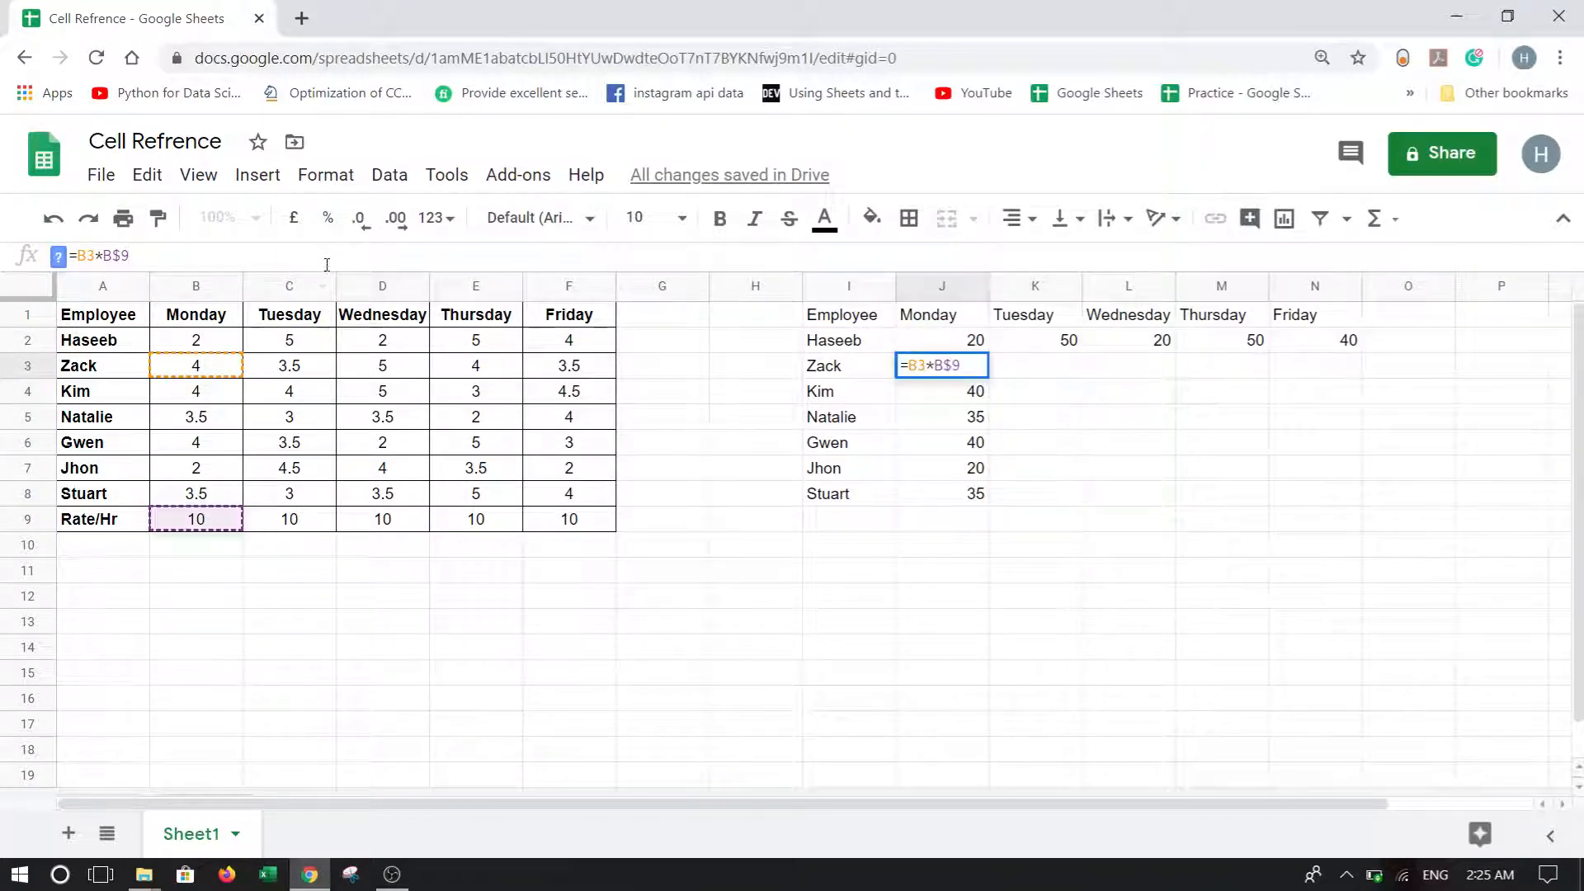
key(Escape)
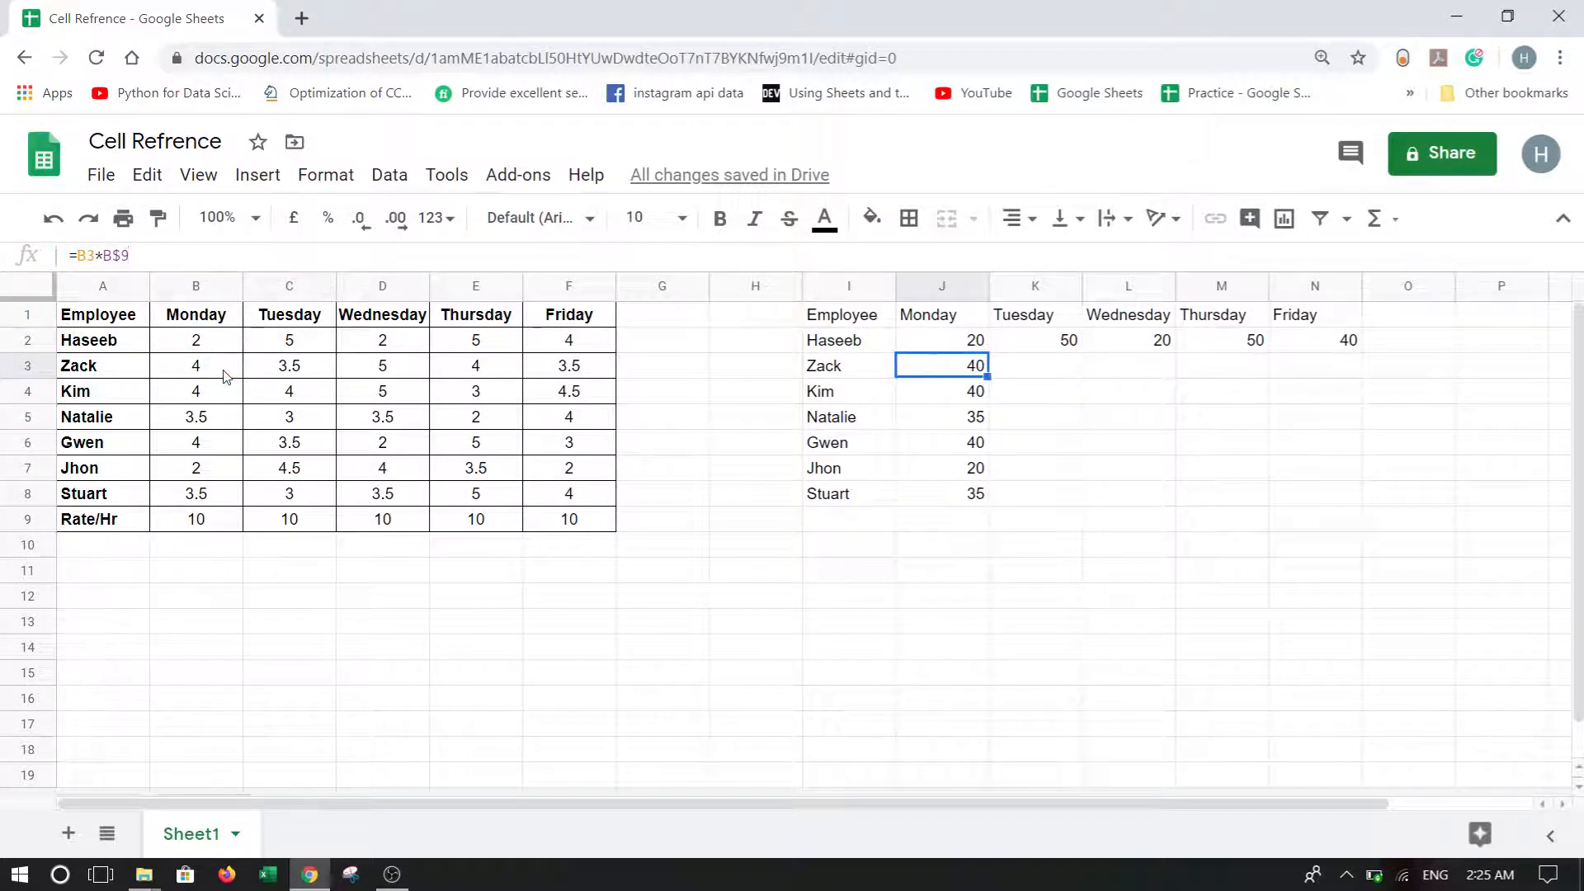
key(F2)
key(Return)
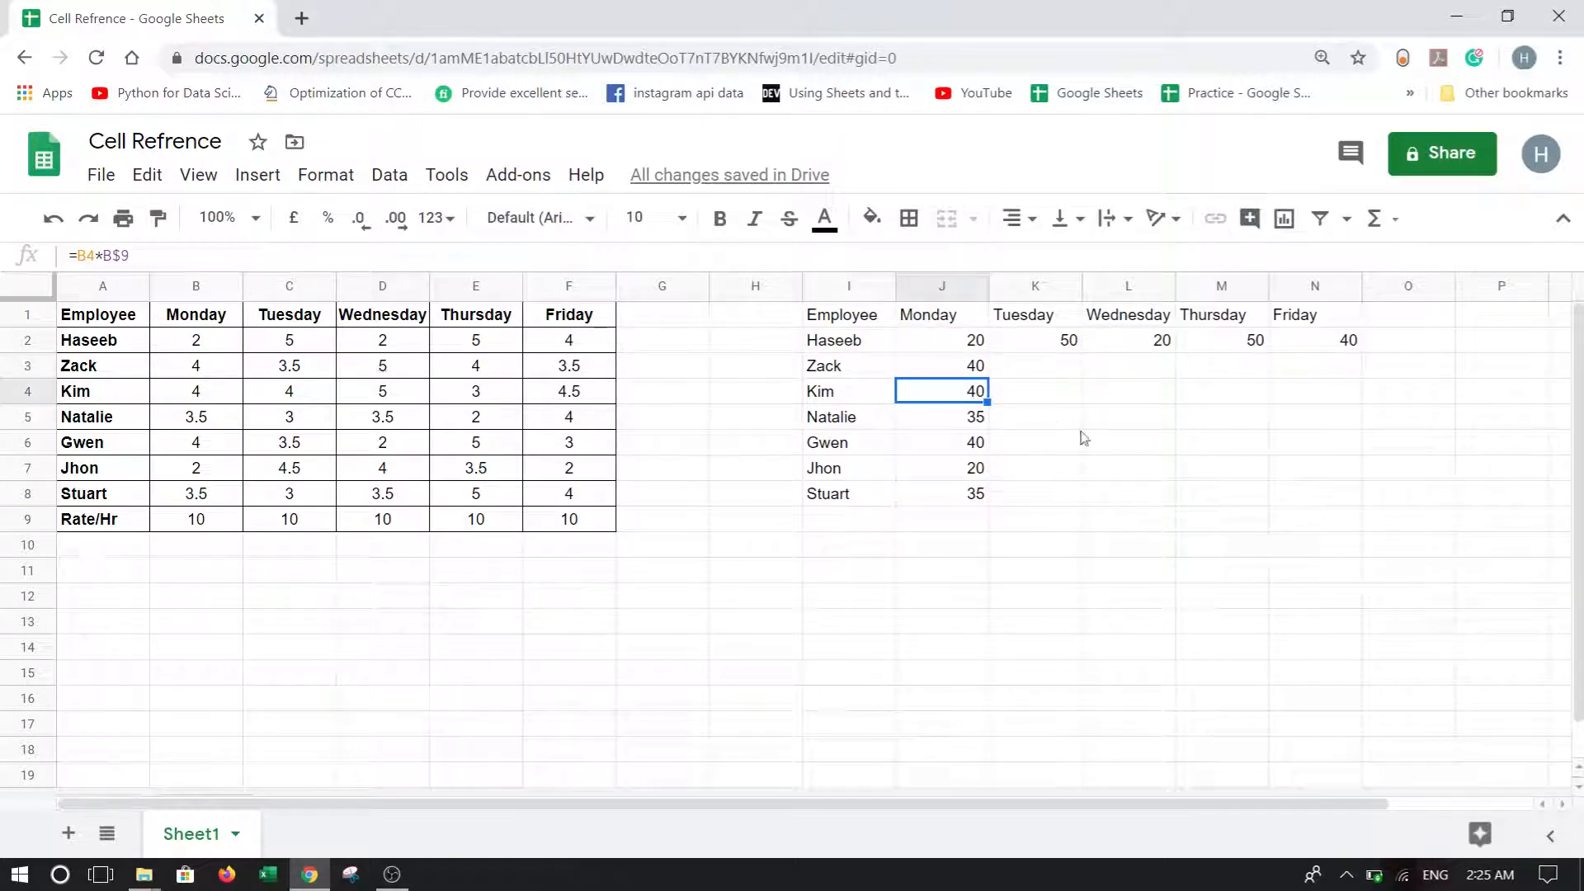
drag(978, 367, 1319, 502)
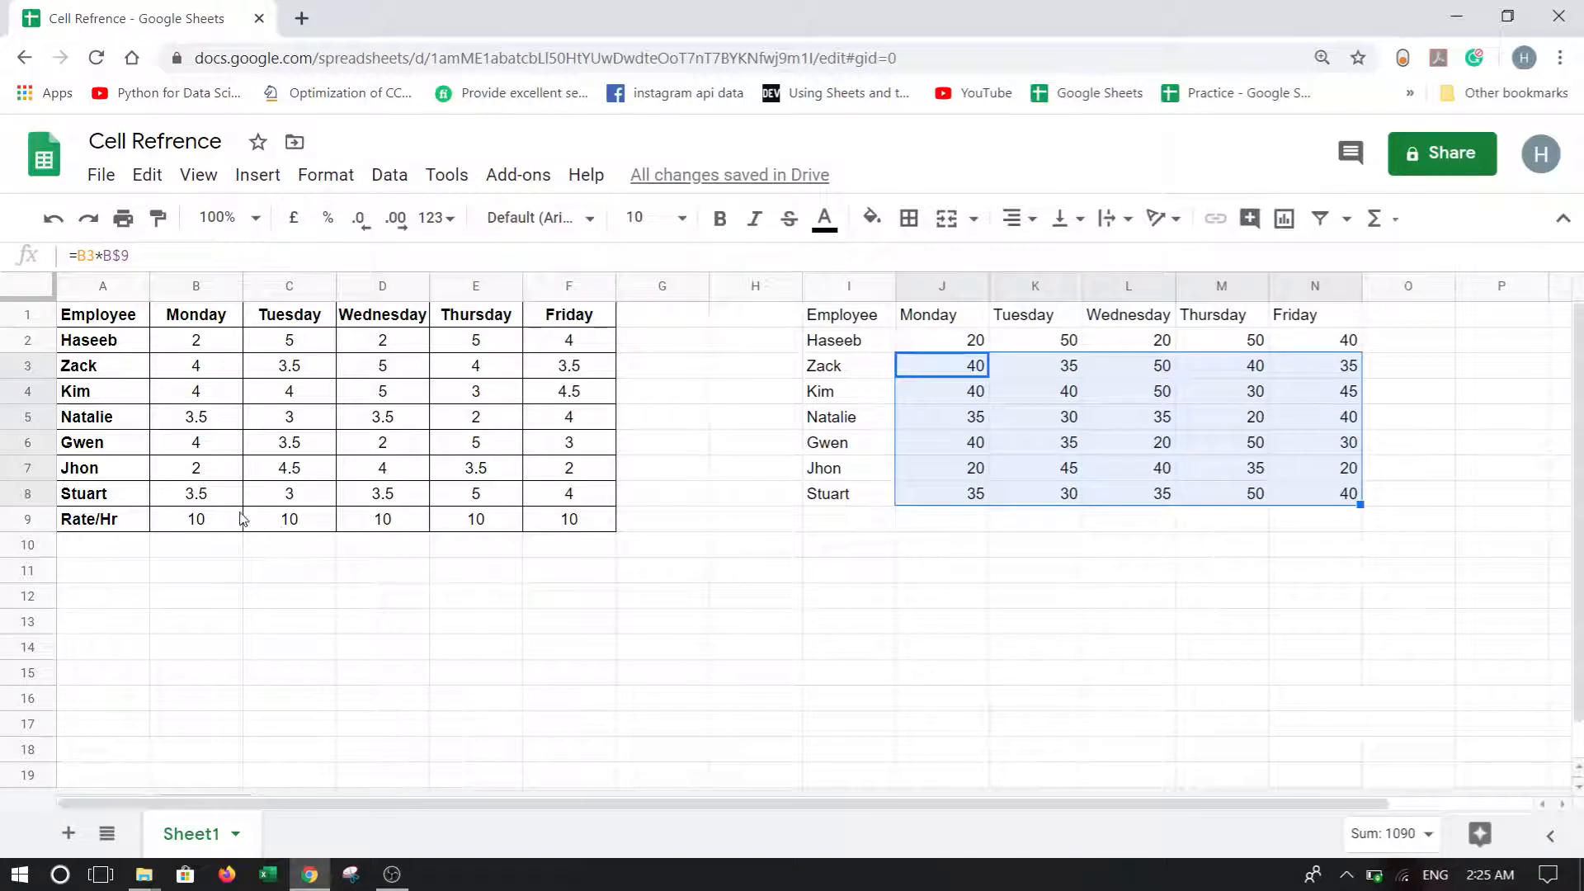
Set the Tuesday hourly rate in C9 to 23.
click(279, 523)
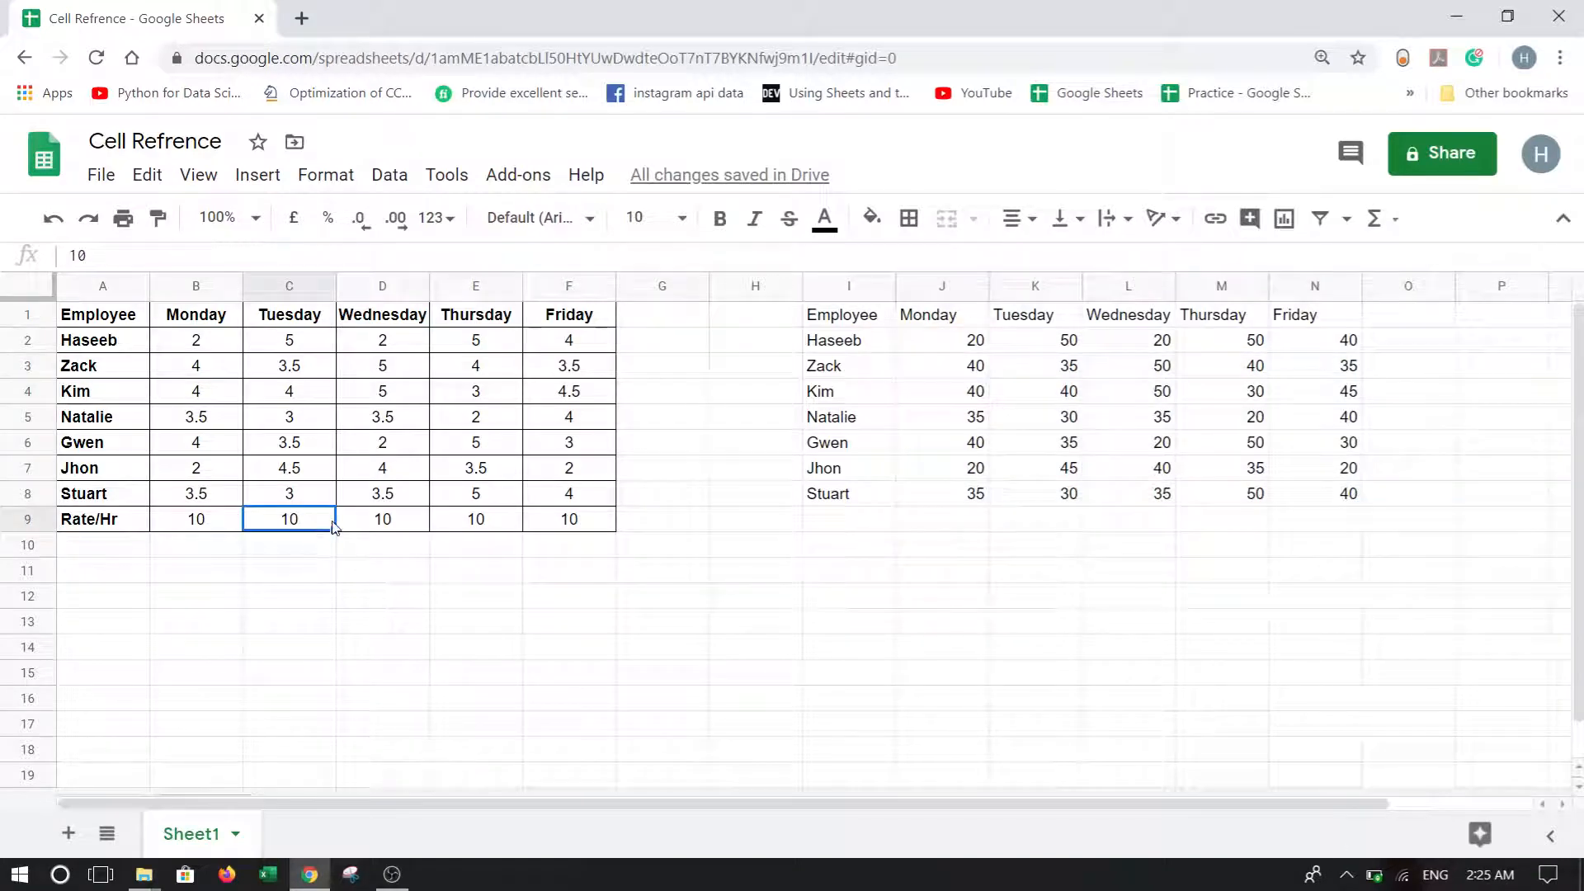
text(23)
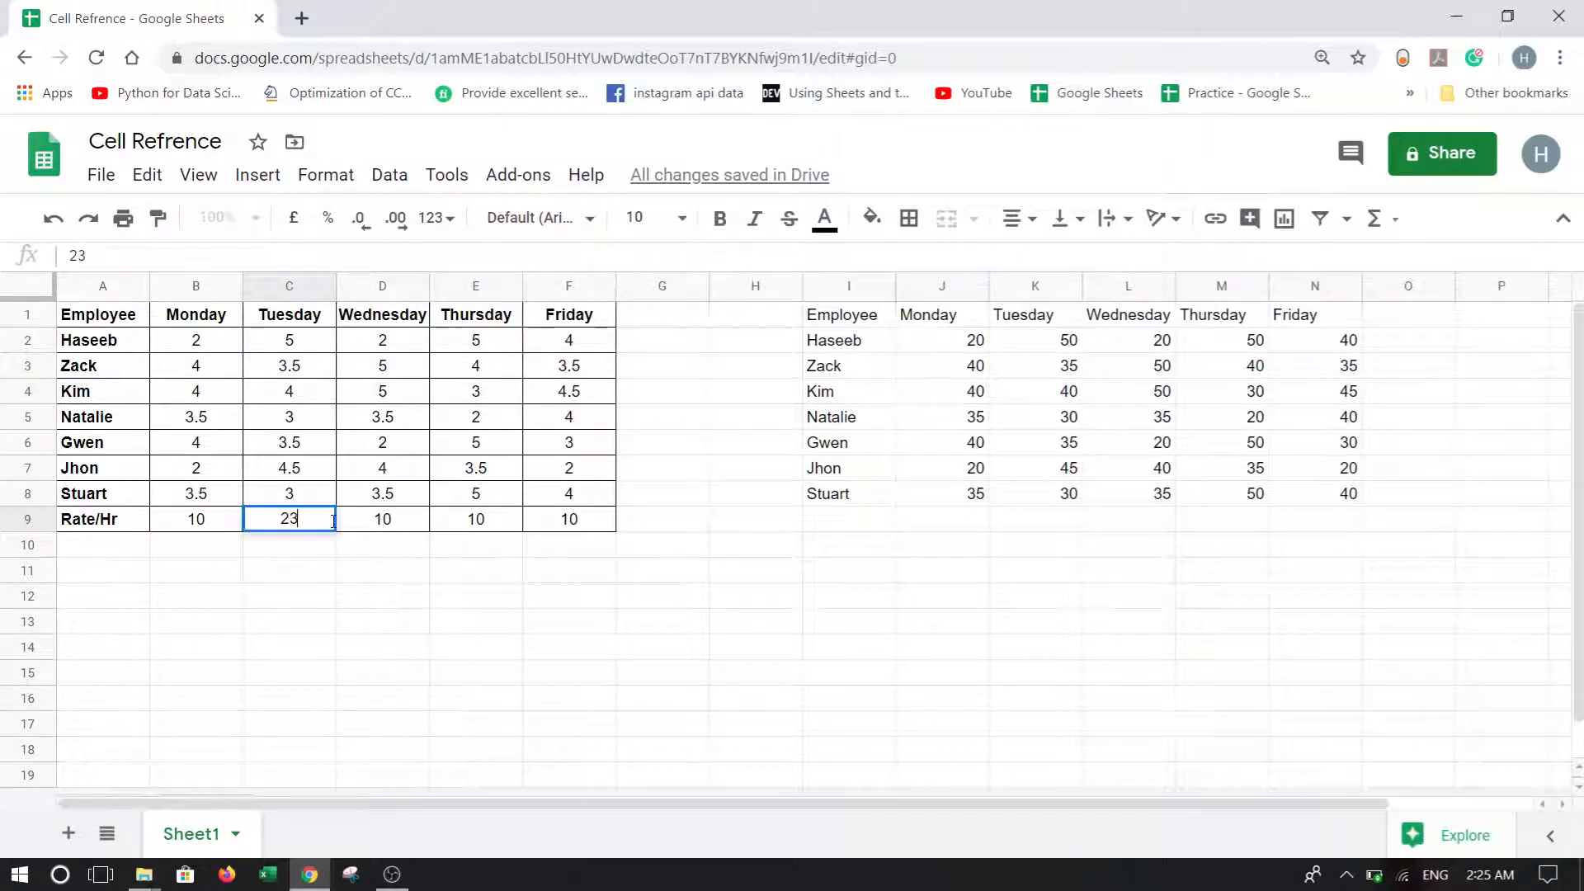
key(Return)
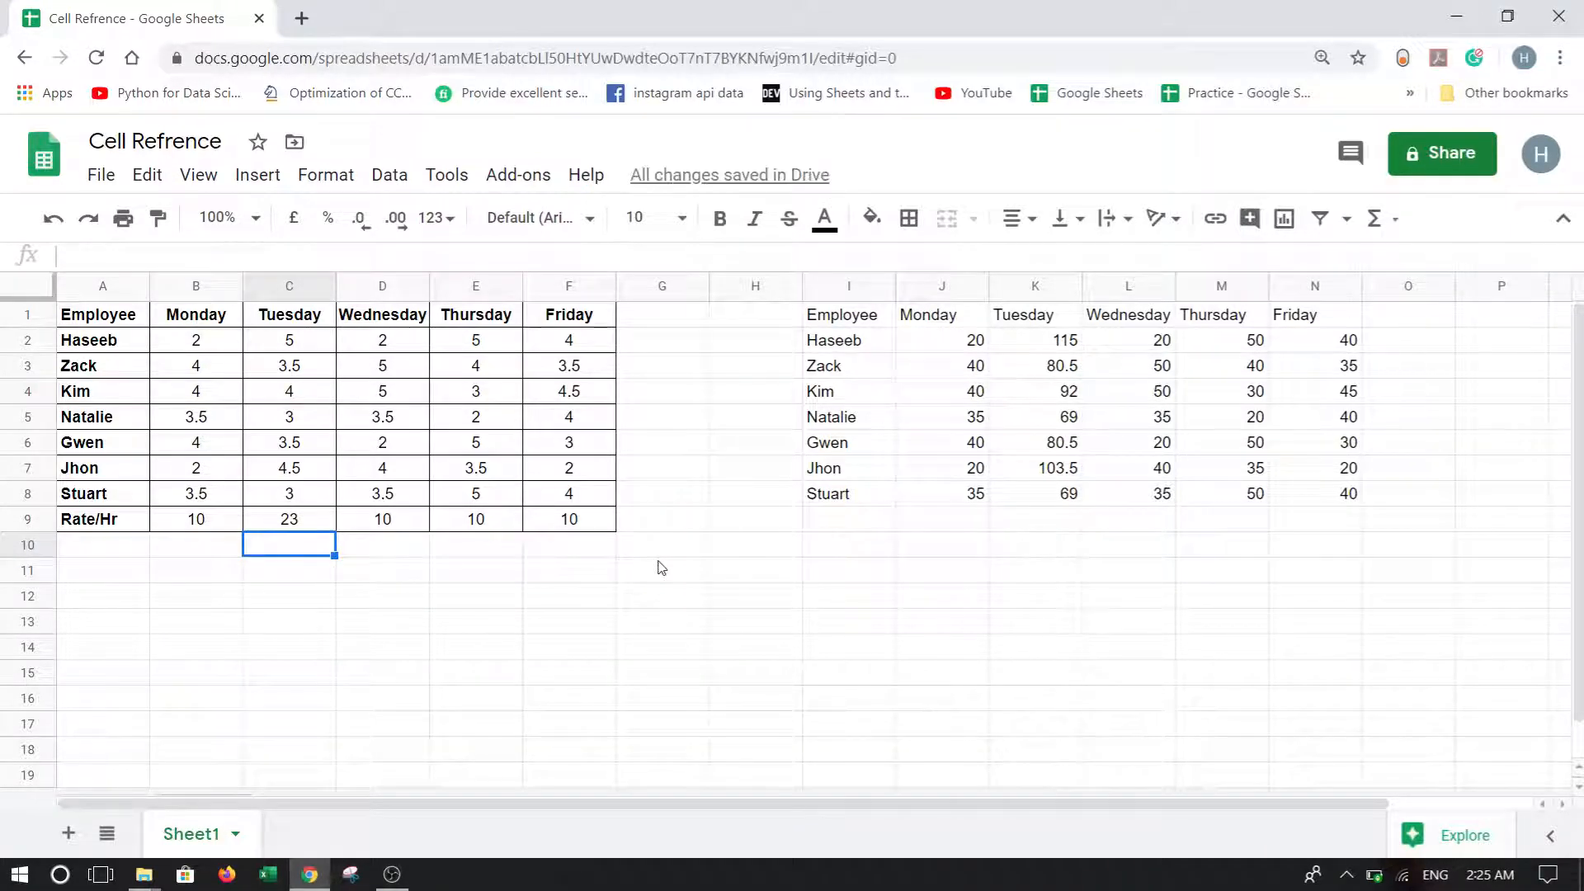
click(188, 530)
click(383, 519)
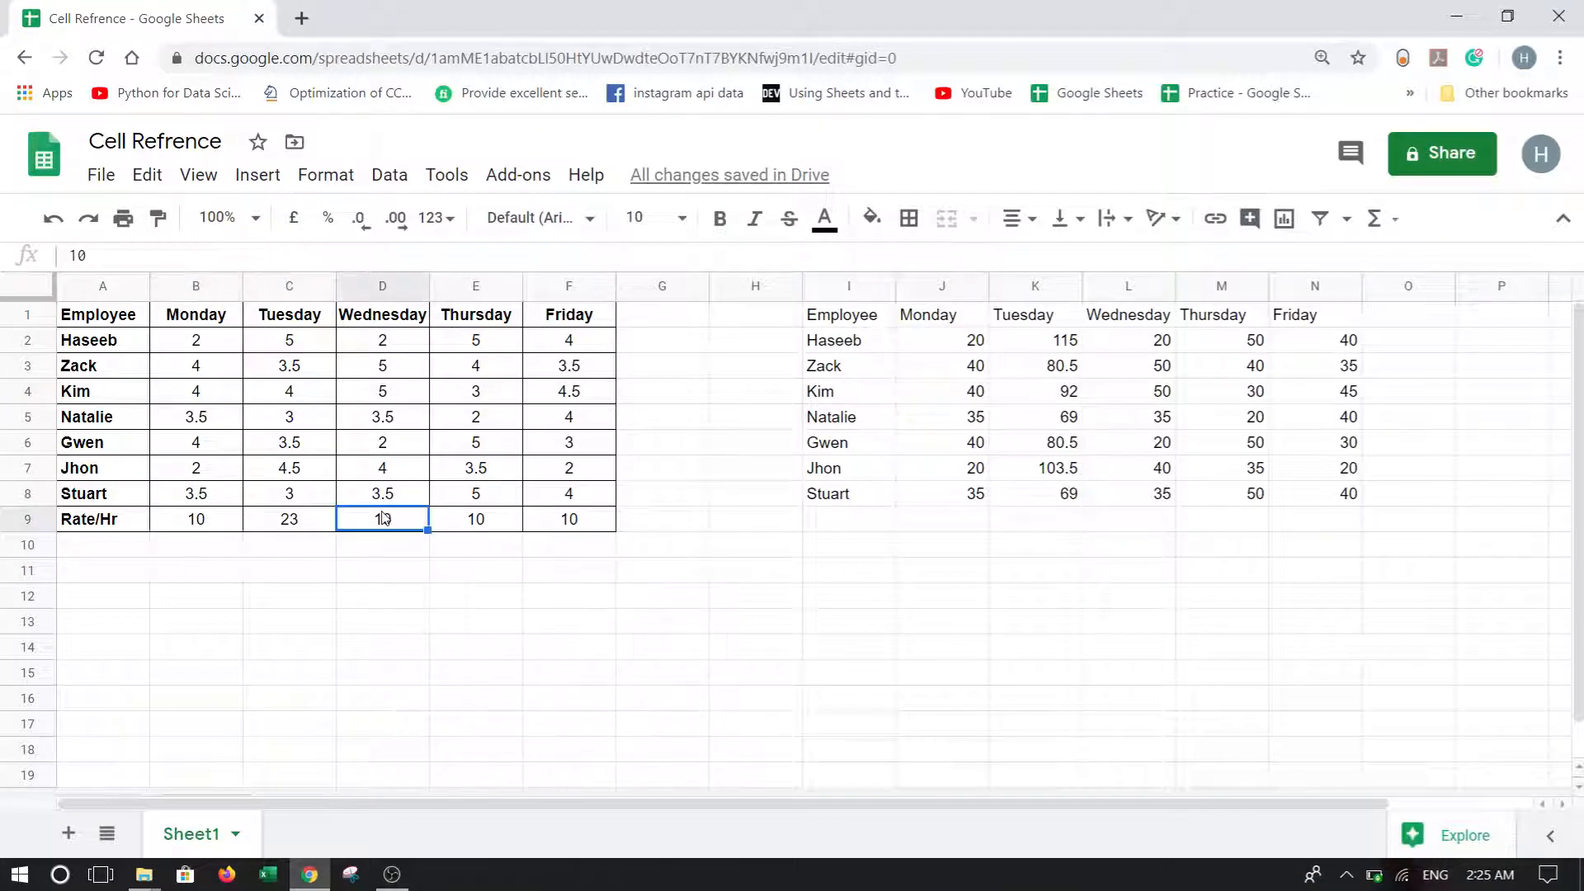
click(592, 525)
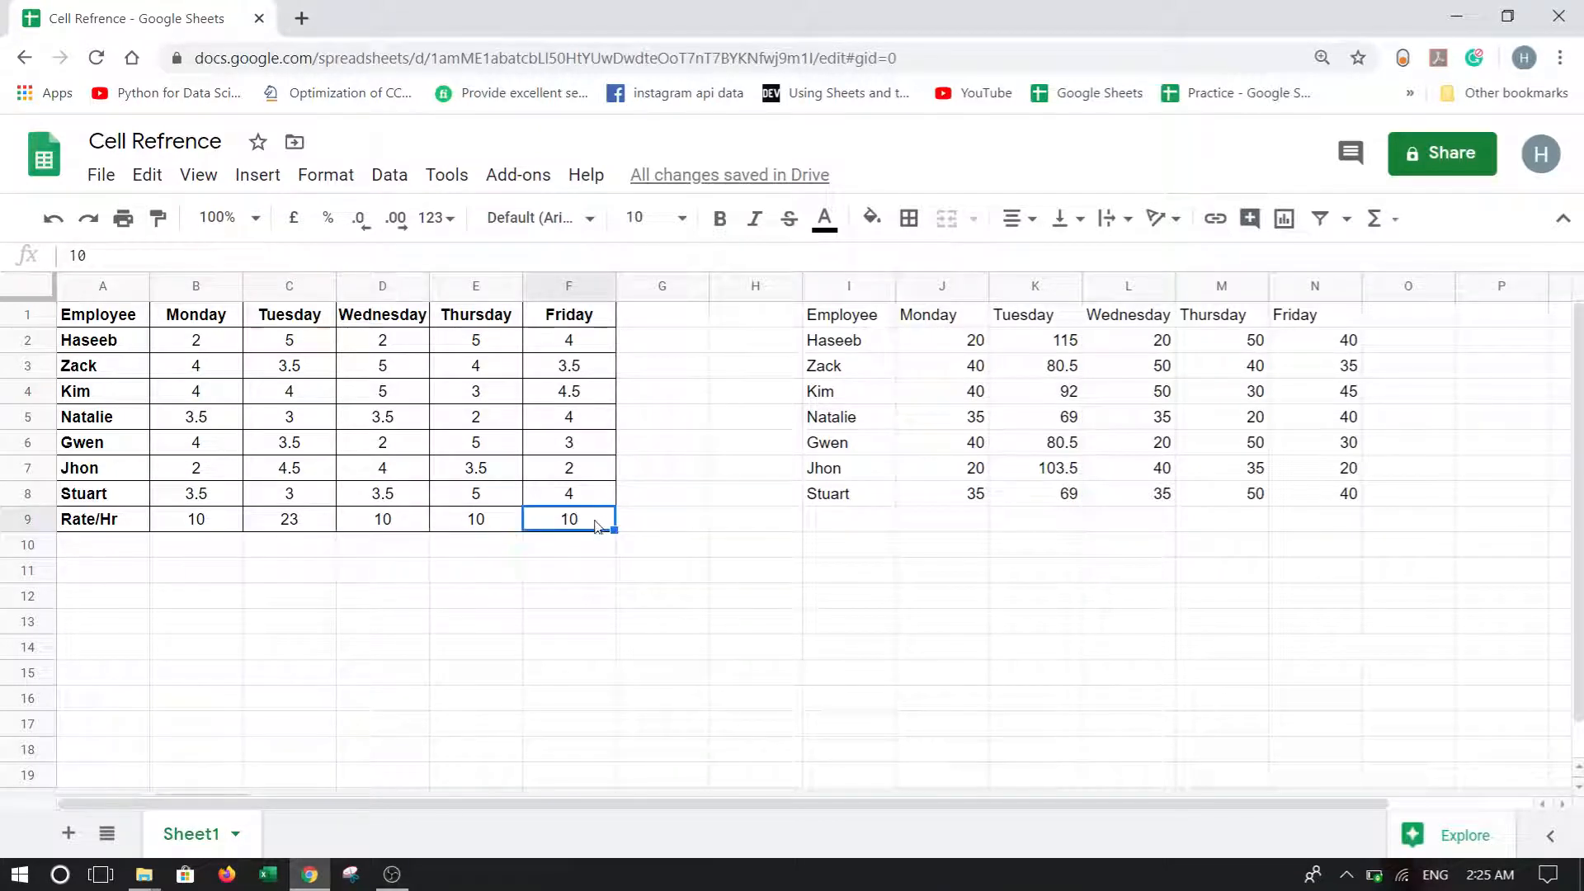
click(206, 526)
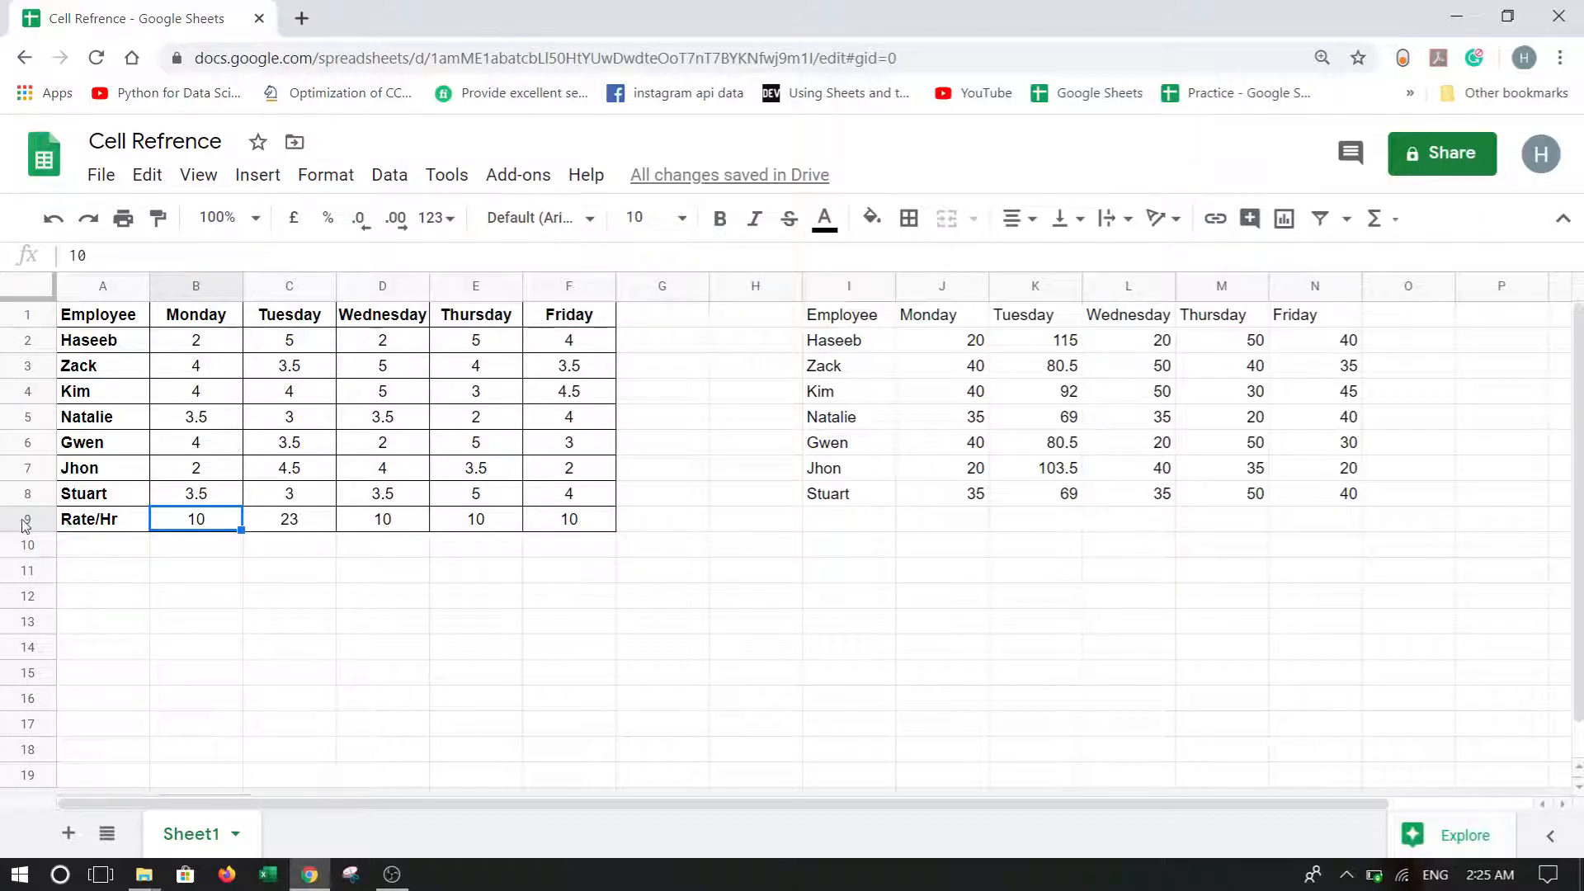
Copy the Rate/Hr label from A9 into G1 as the header of a new rate column.
click(87, 522)
key(ctrl+c)
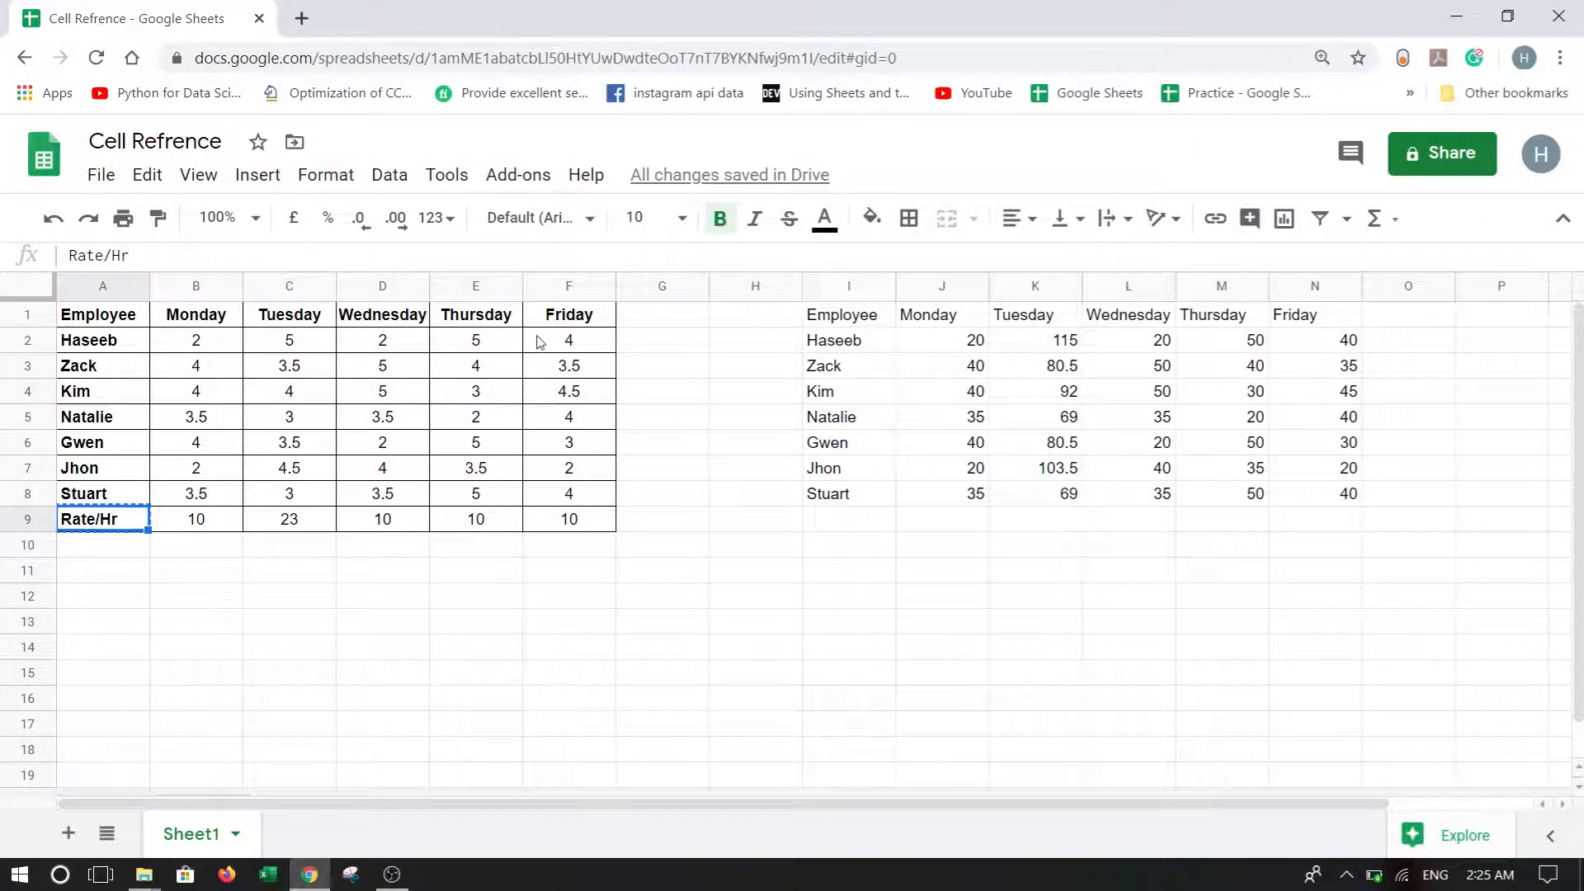
click(651, 323)
key(ctrl+v)
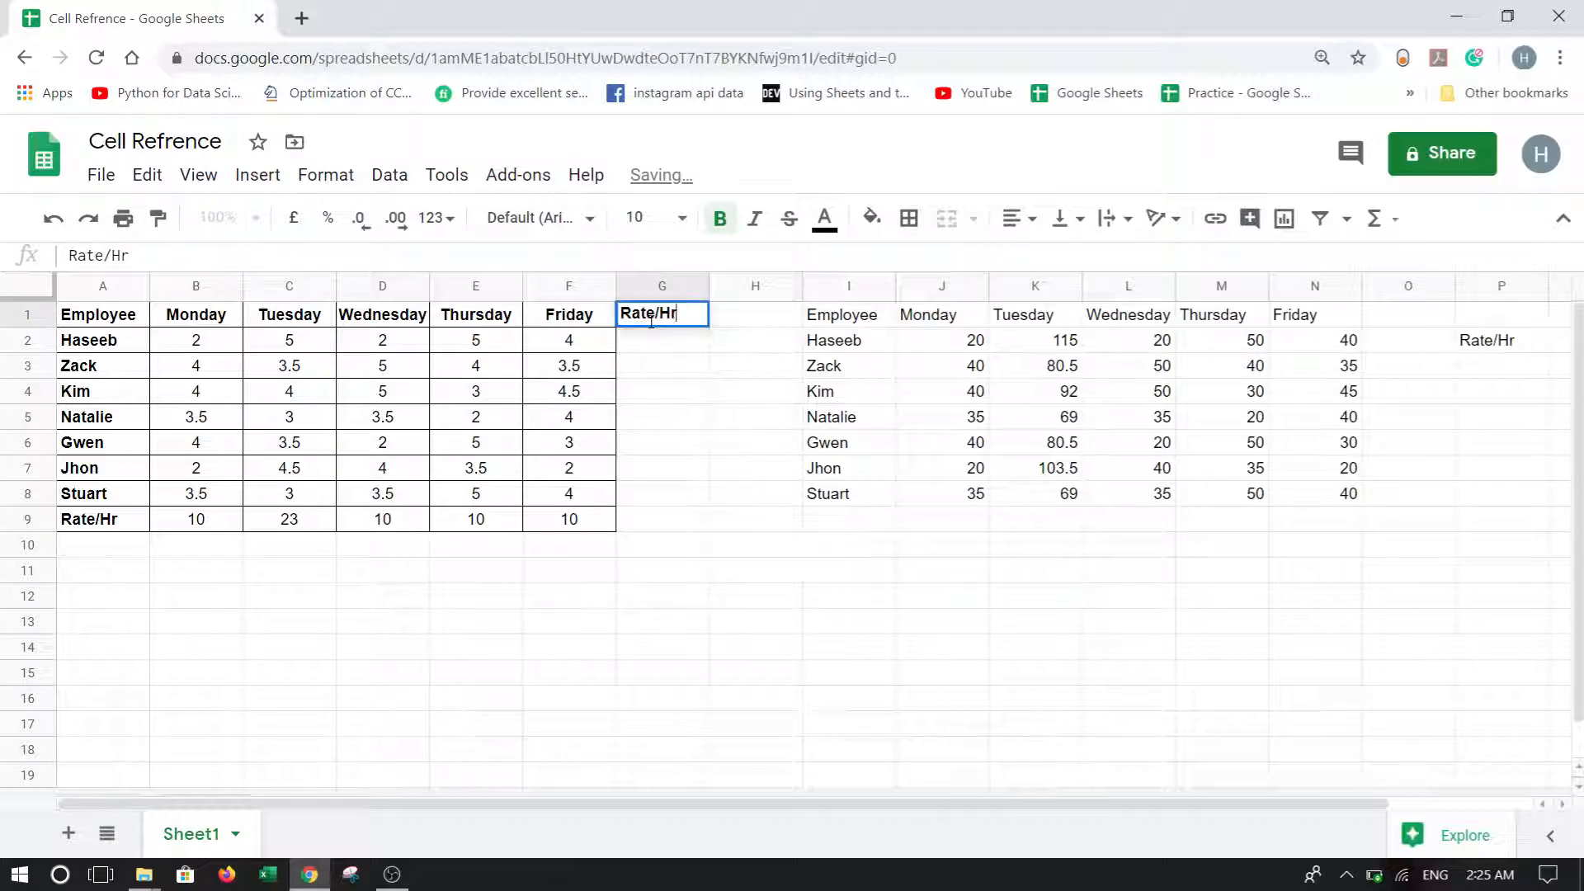
Enter the employees' hourly rates 10, 25, 43, 21, 23, 22 and 11 in cells G2 to G8.
click(652, 329)
text(10)
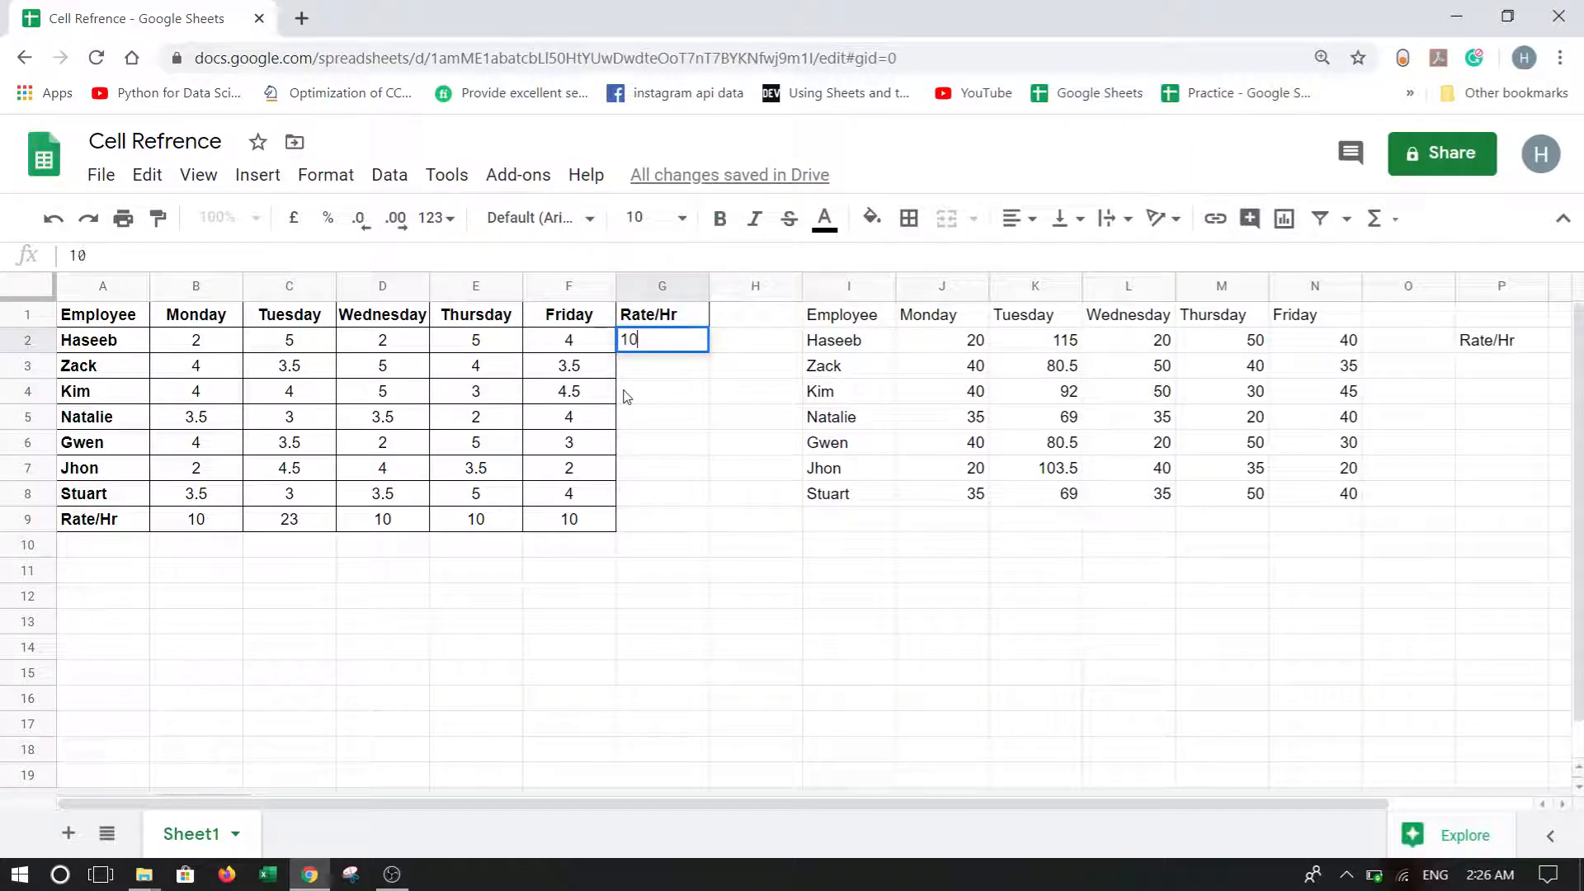
key(Return)
text(25)
key(Return)
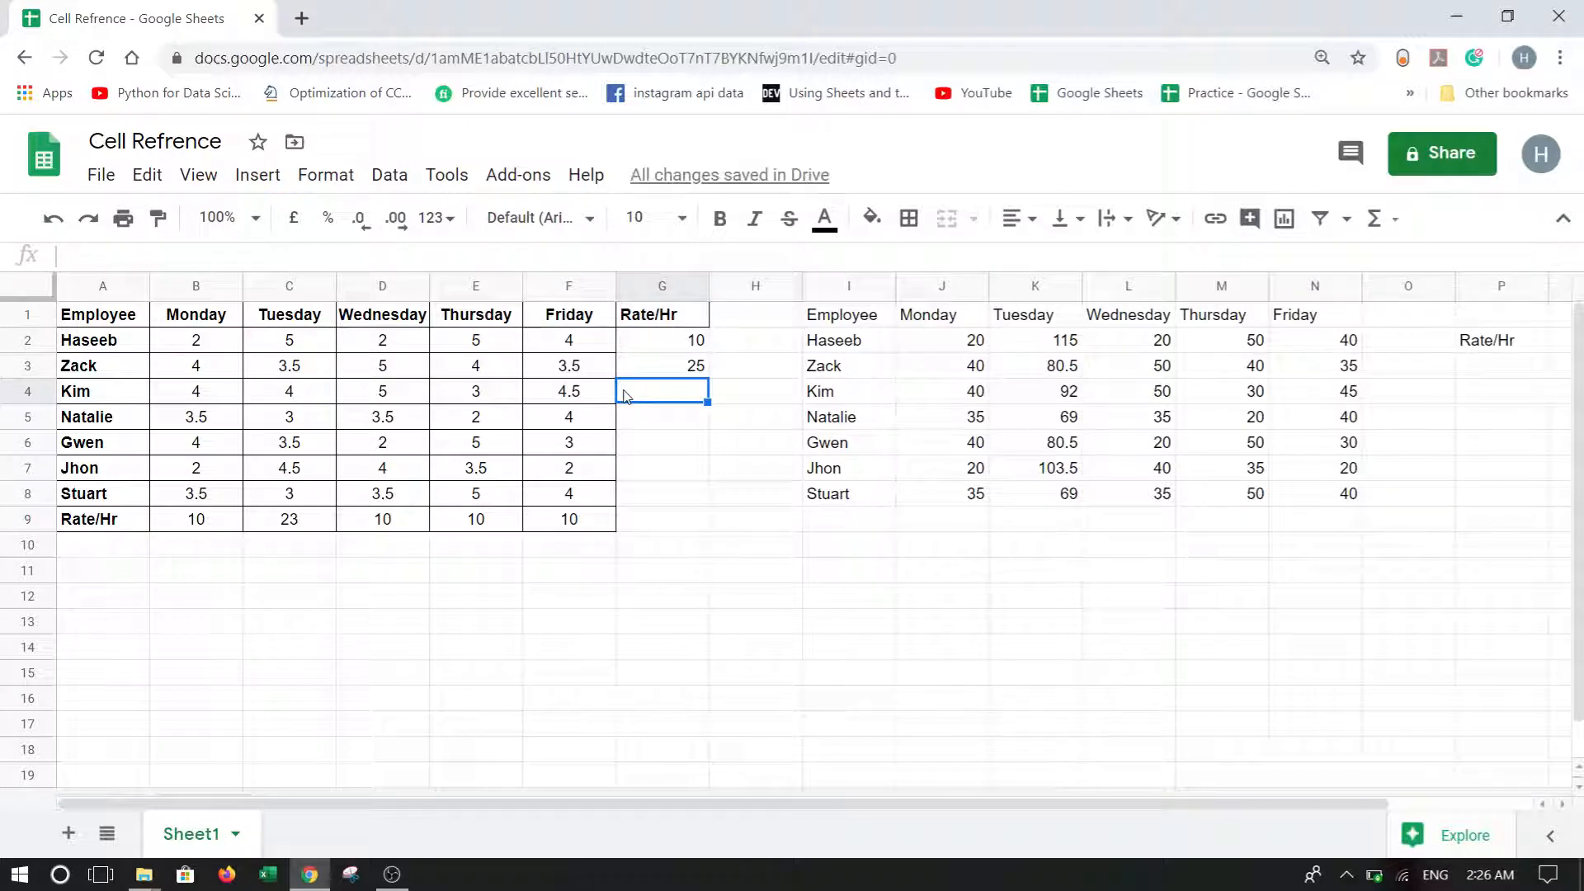
text(43)
key(Return)
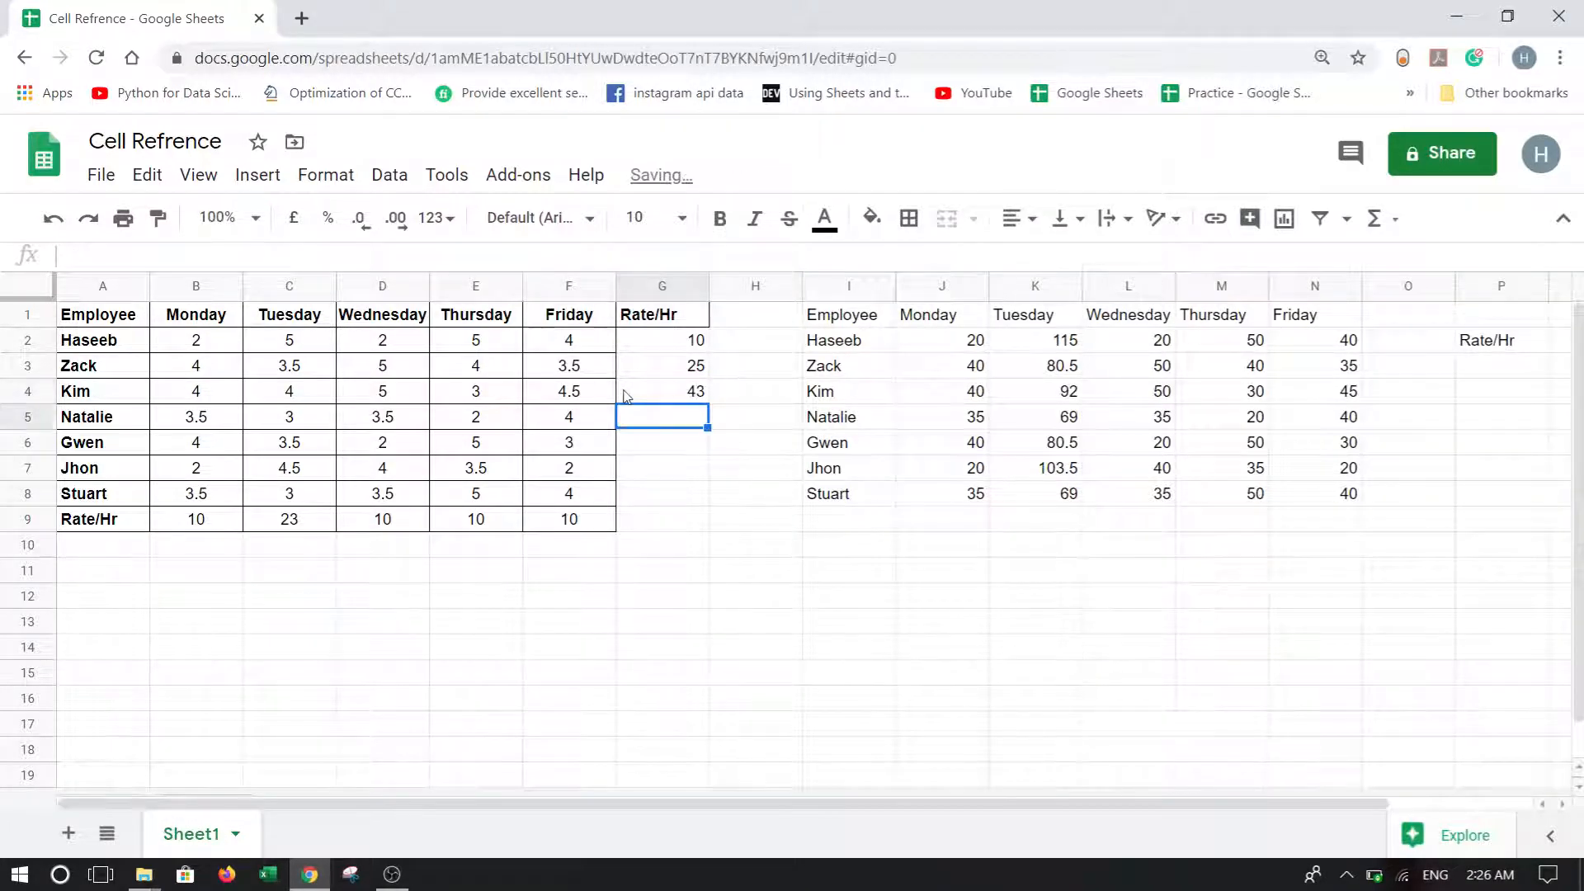
text(21)
key(Return)
text(23)
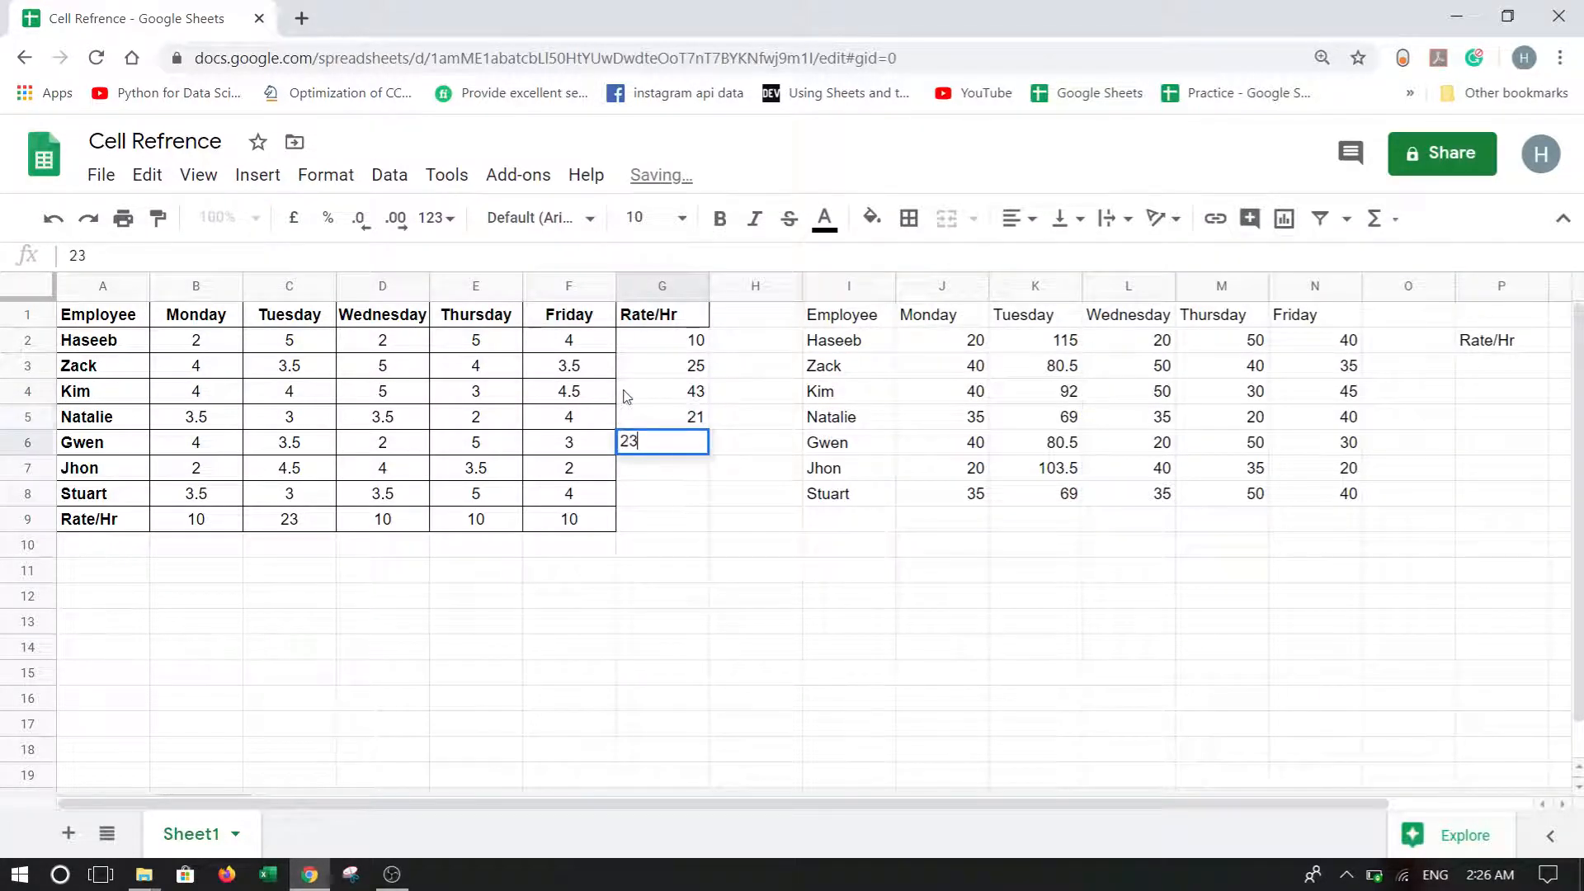
key(Return)
text(22)
key(Return)
text(11)
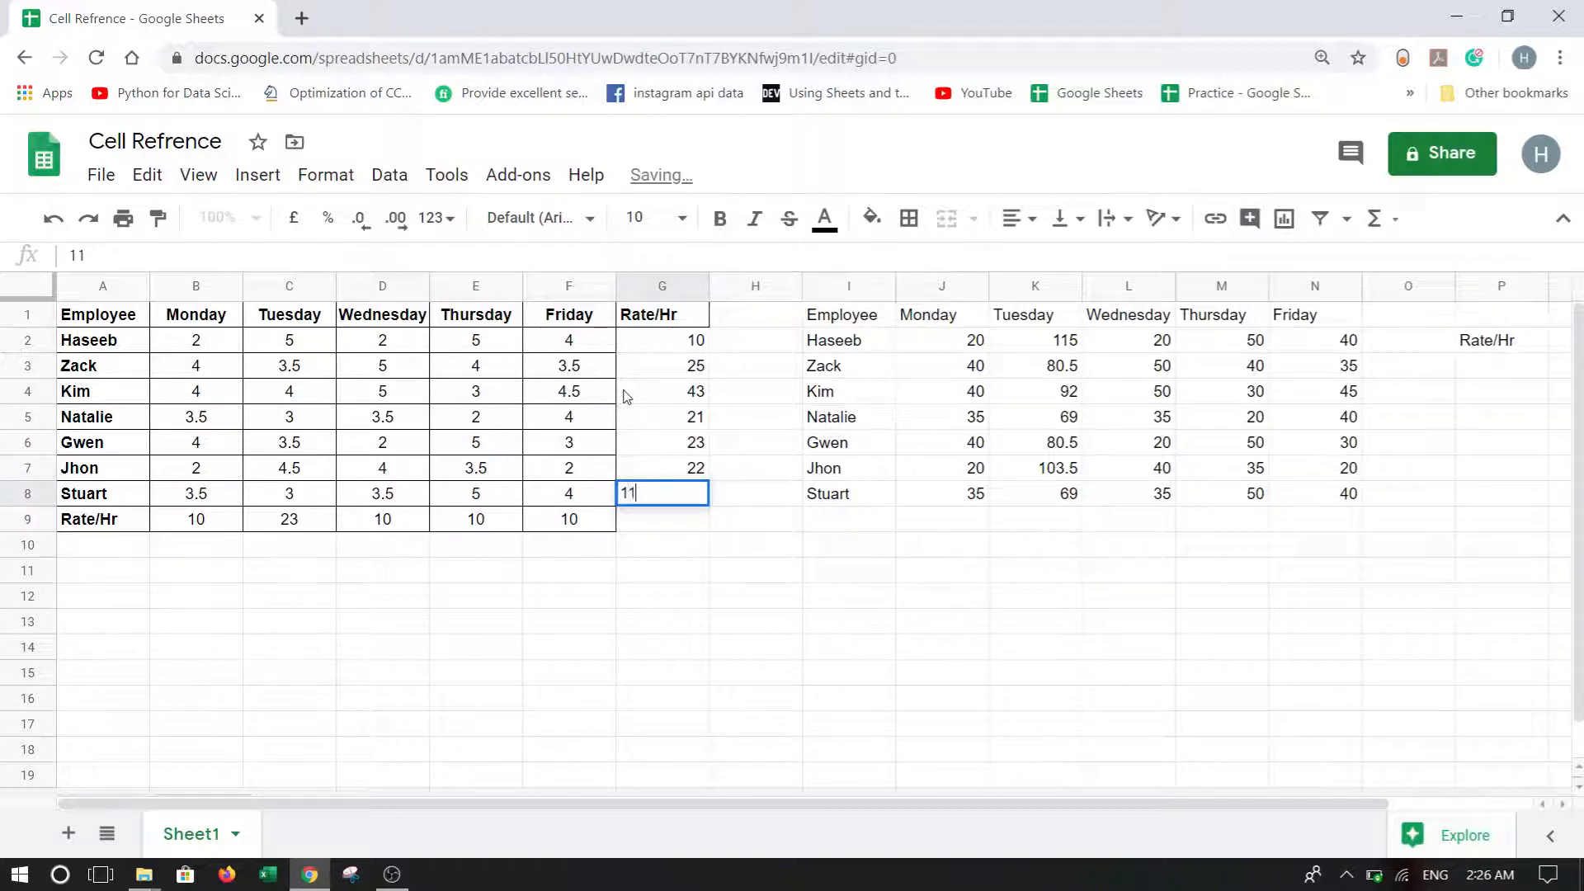
key(Return)
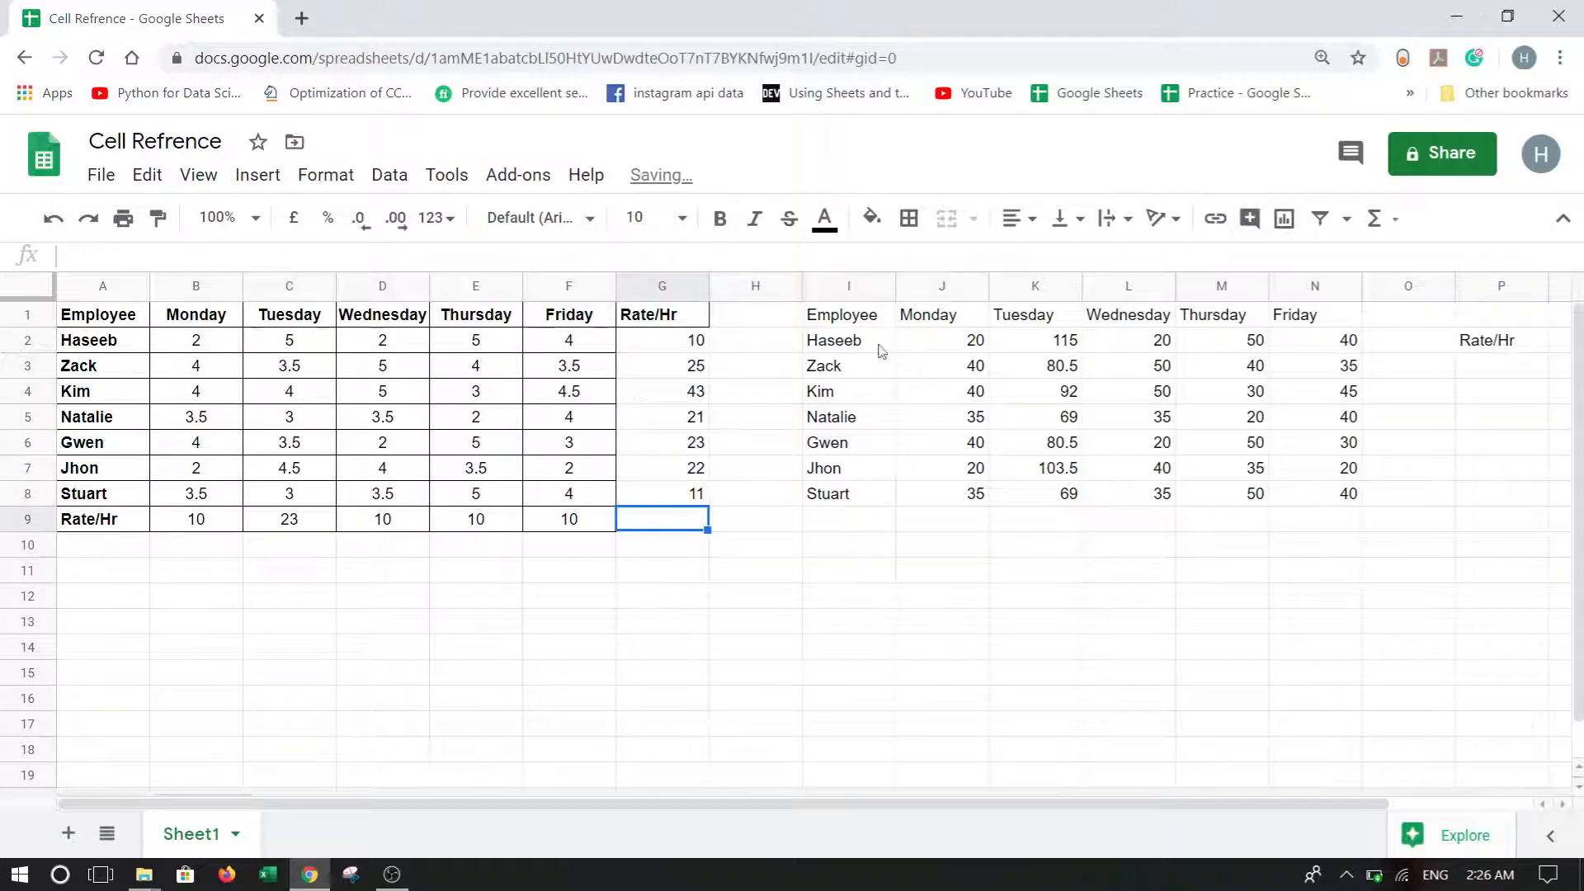
Change the Monday pay formula in J2 to multiply by the employee's own rate, =B2*G2.
click(949, 348)
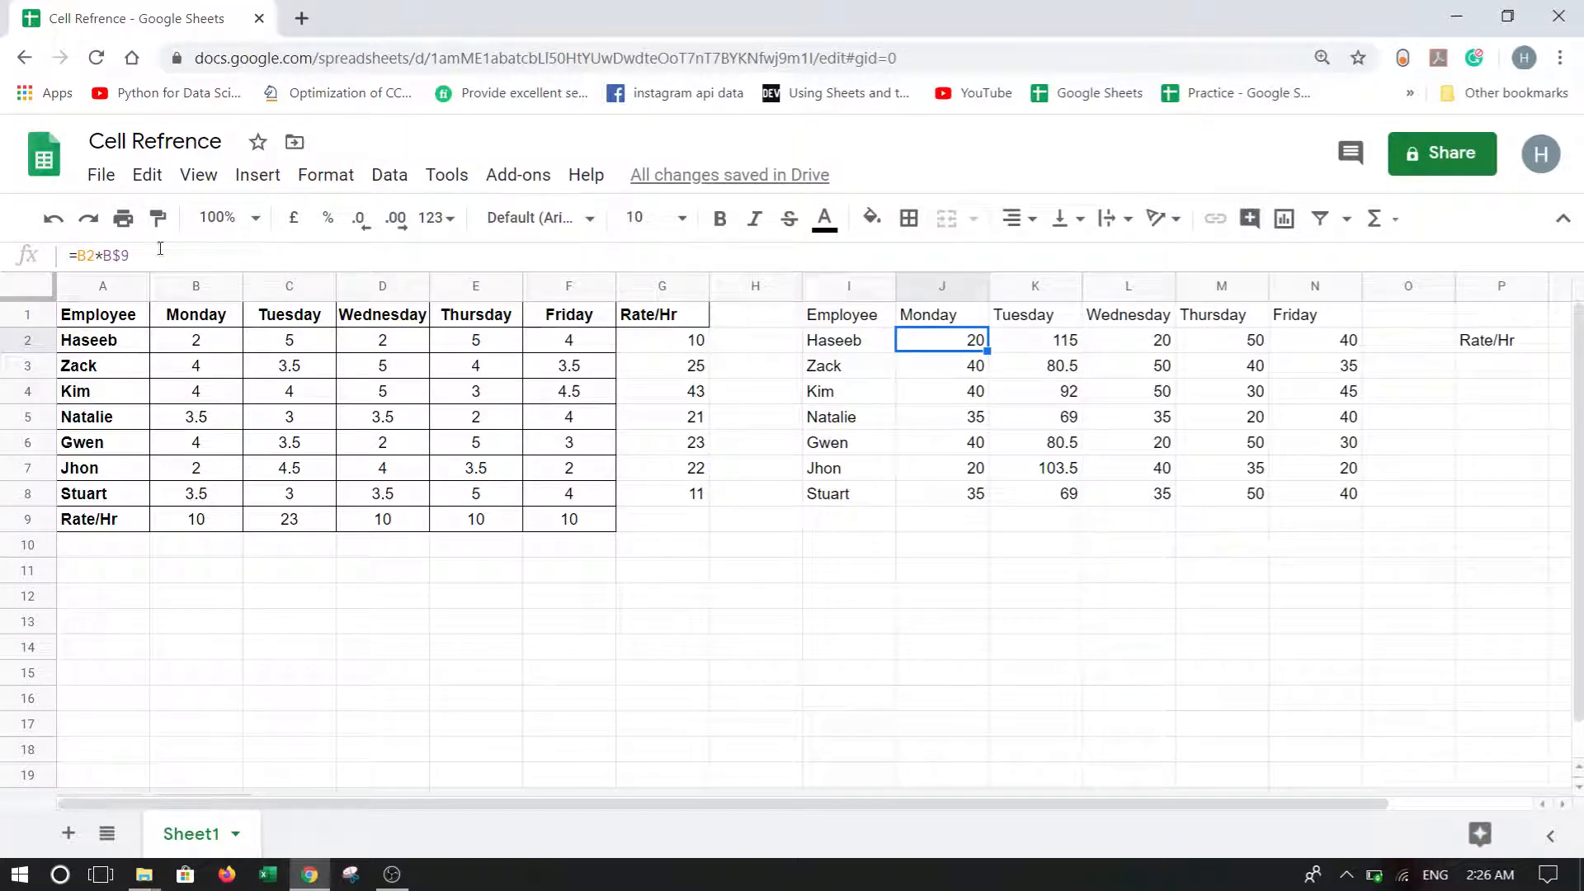
key(F2)
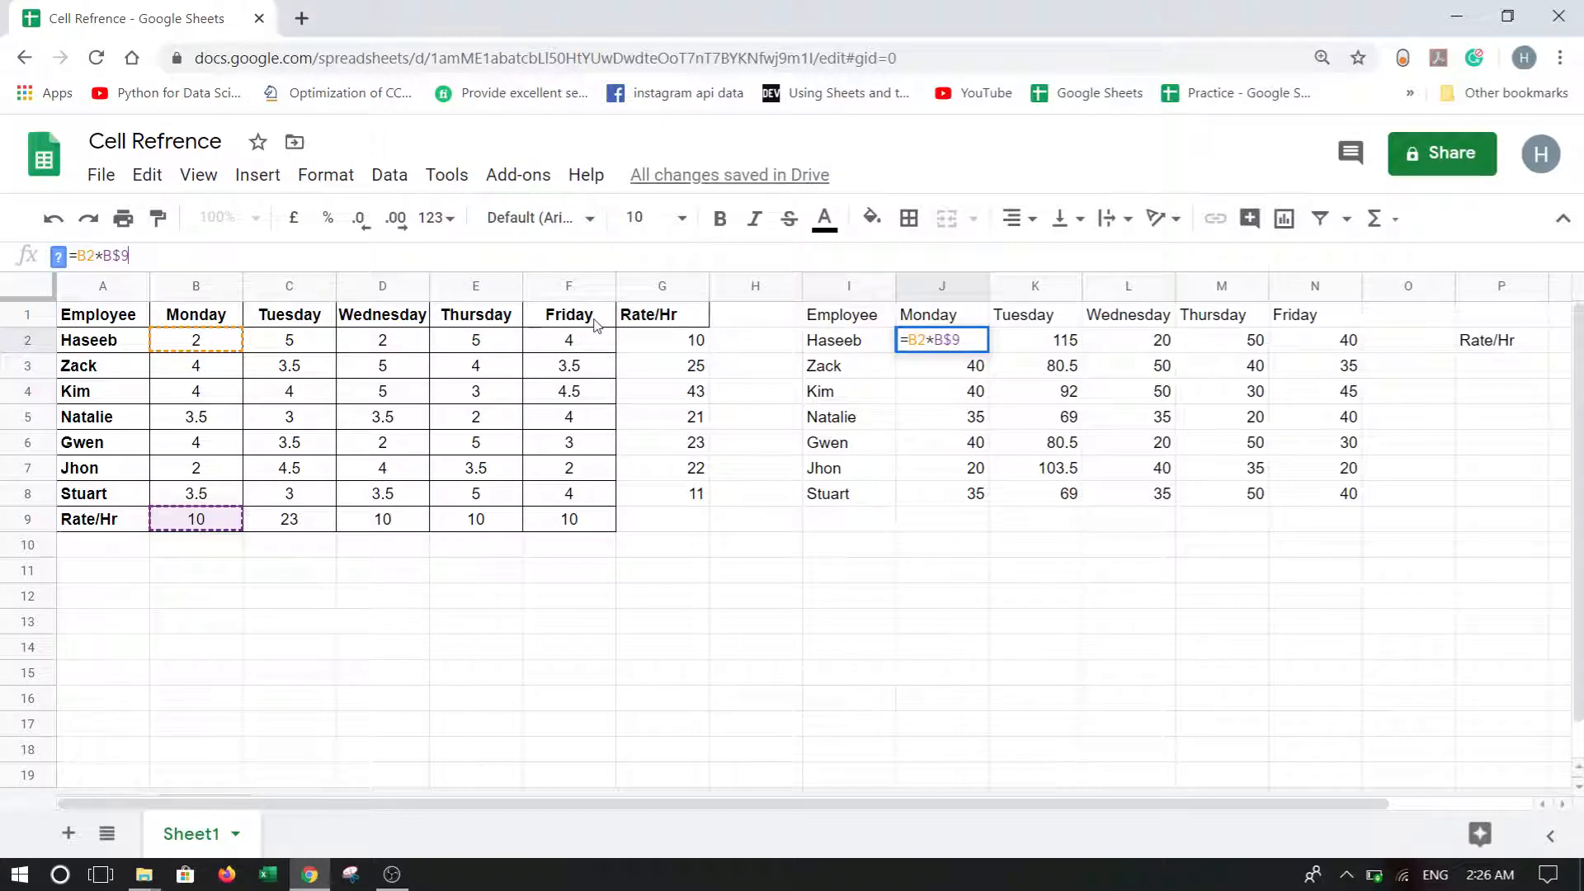
click(185, 251)
key(BackSpace)
key(BackSpace)
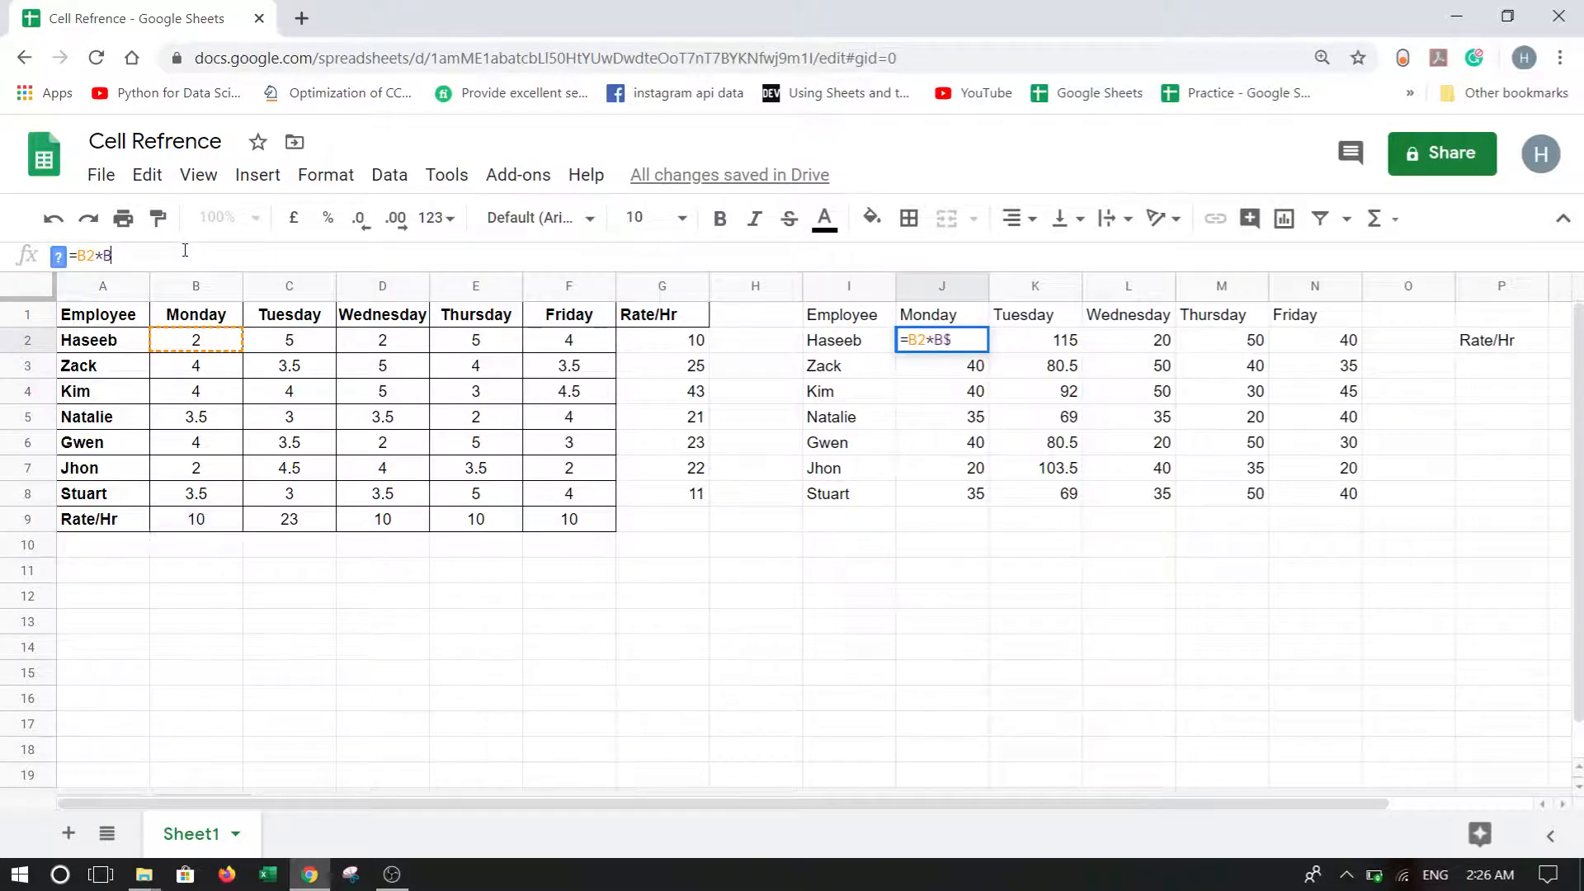
key(BackSpace)
click(670, 341)
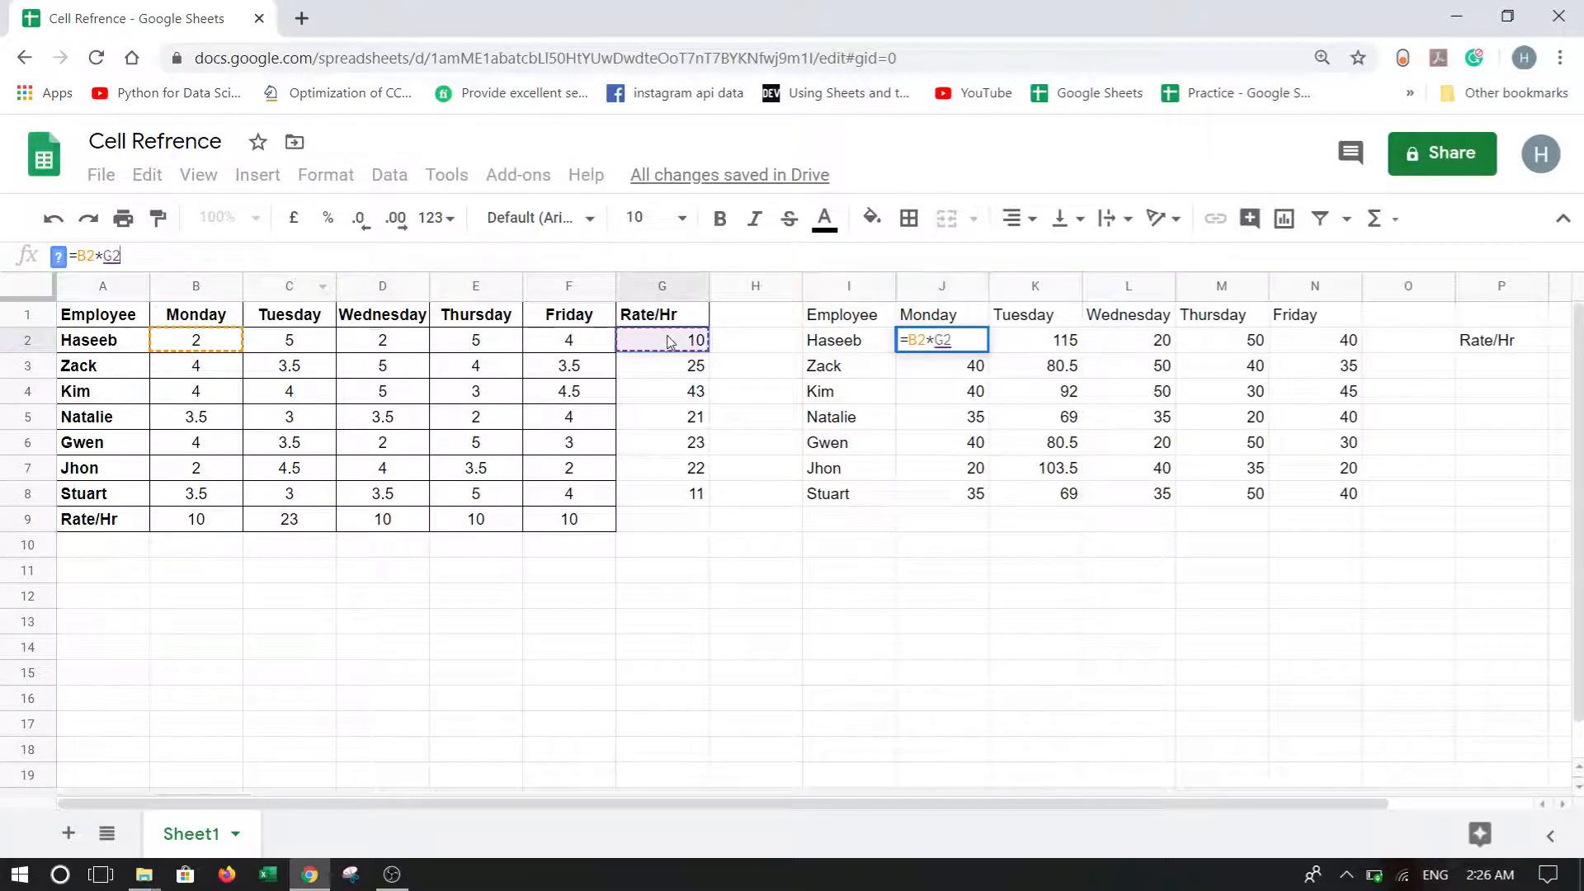
key(Return)
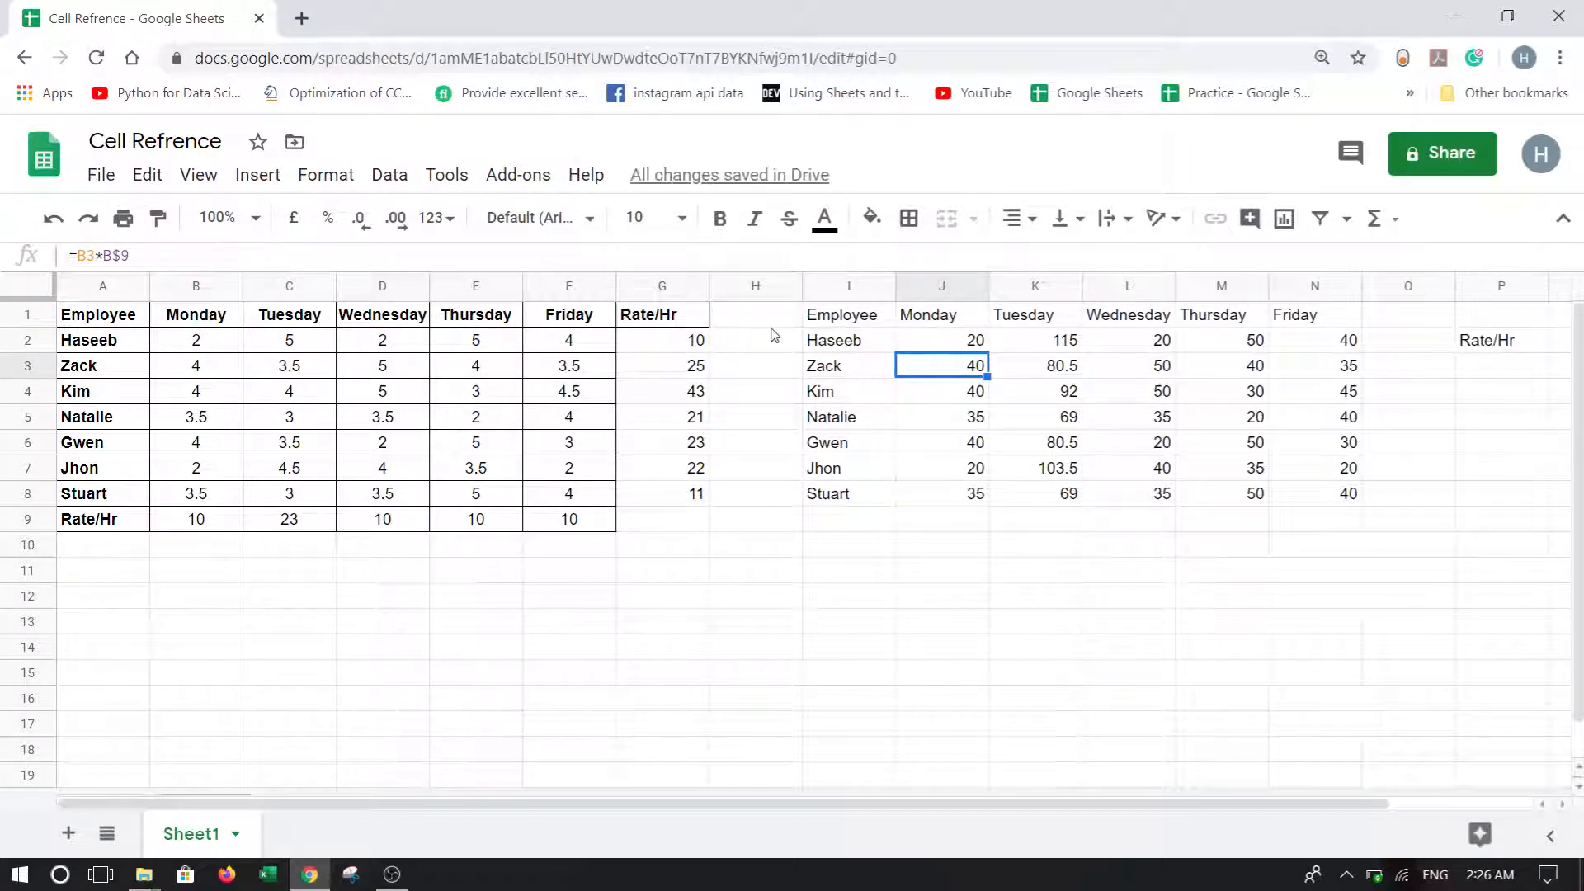
Fill the unlocked formula from J2 through the whole pay range J2:N8.
click(967, 343)
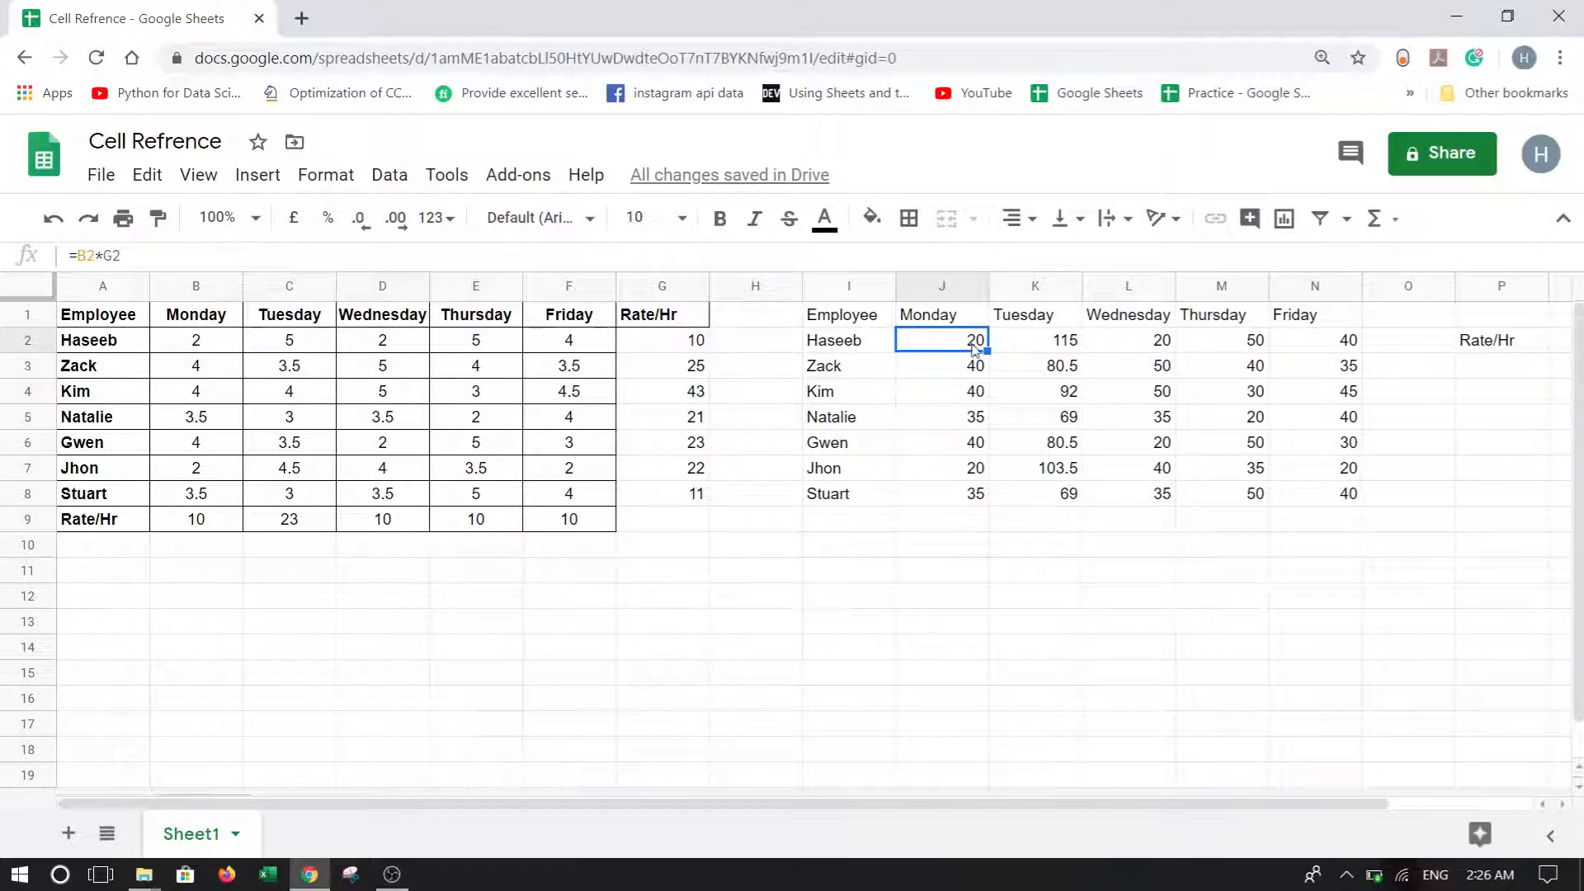
drag(990, 349, 1346, 505)
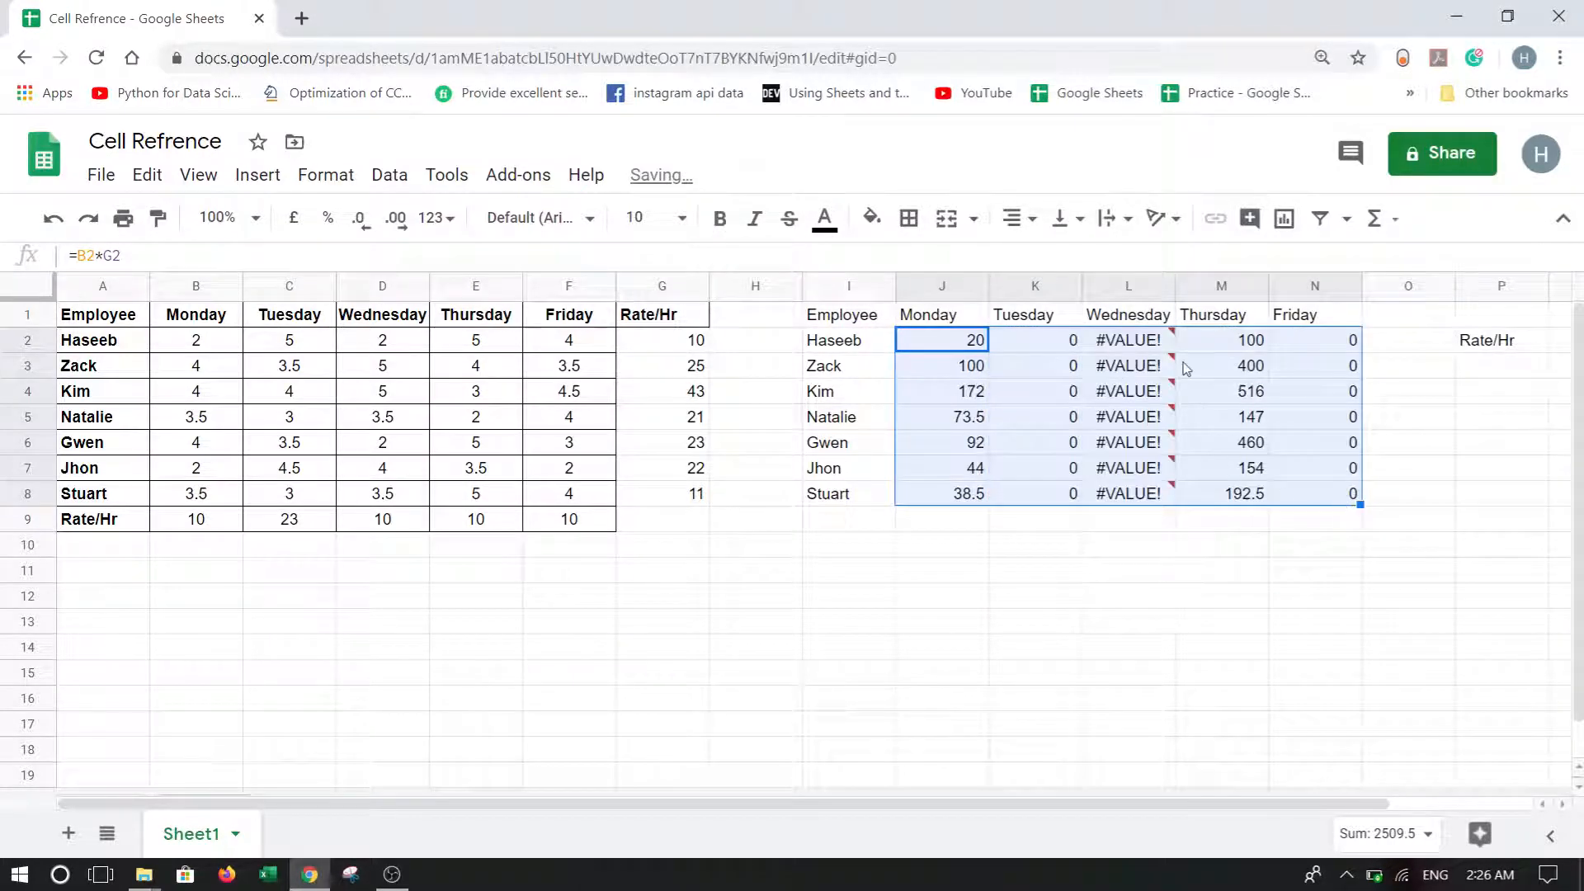
mouse_move(1111, 360)
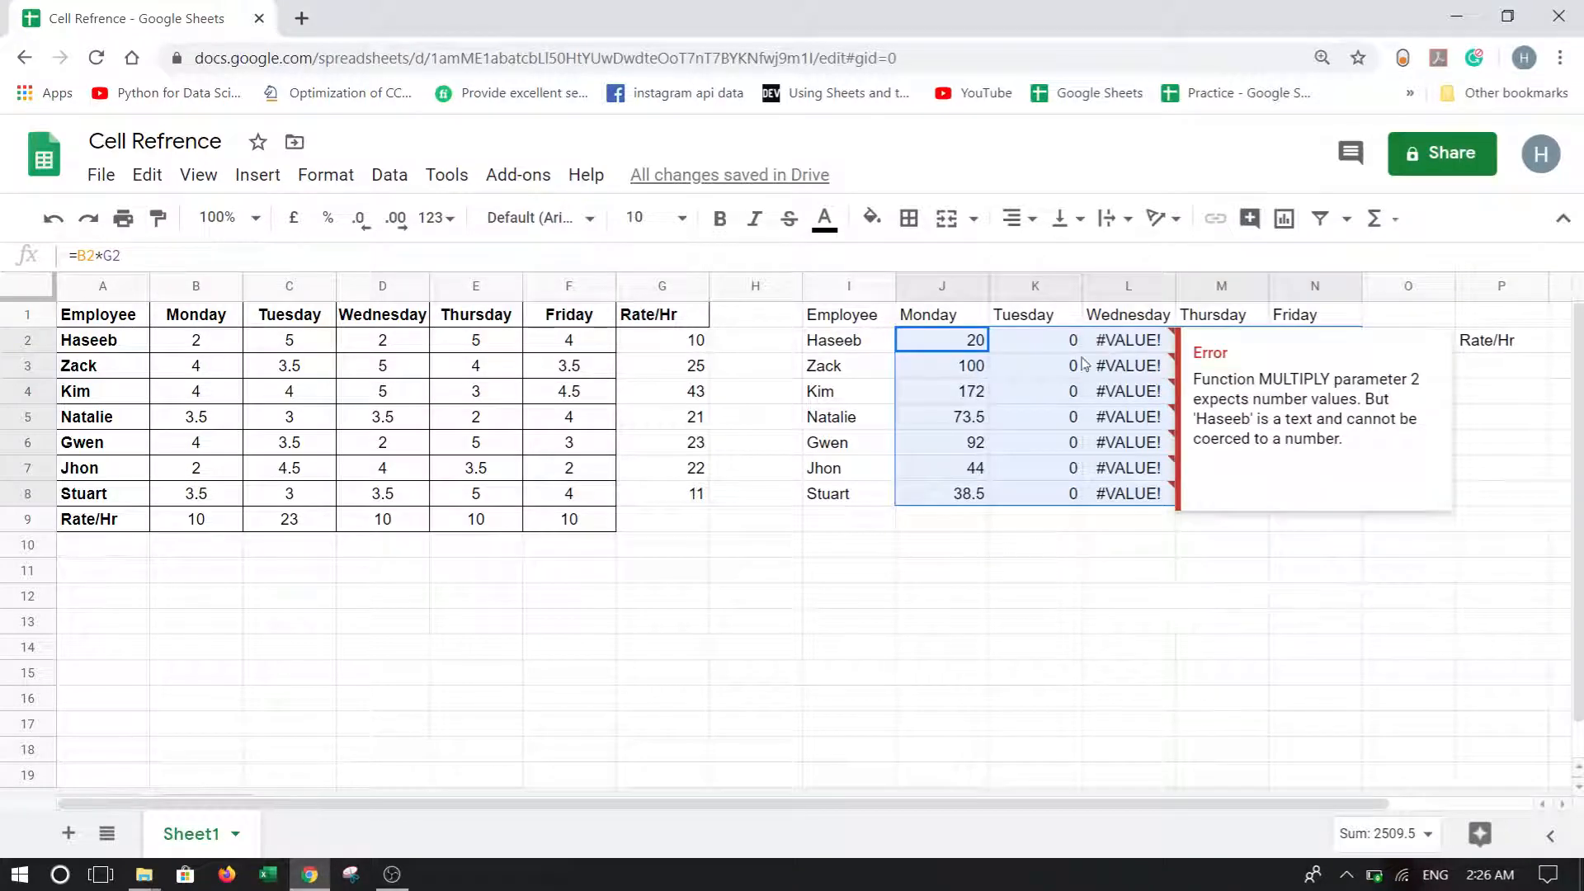
Examine which cells the Tuesday pay formula in K2 references.
click(1053, 350)
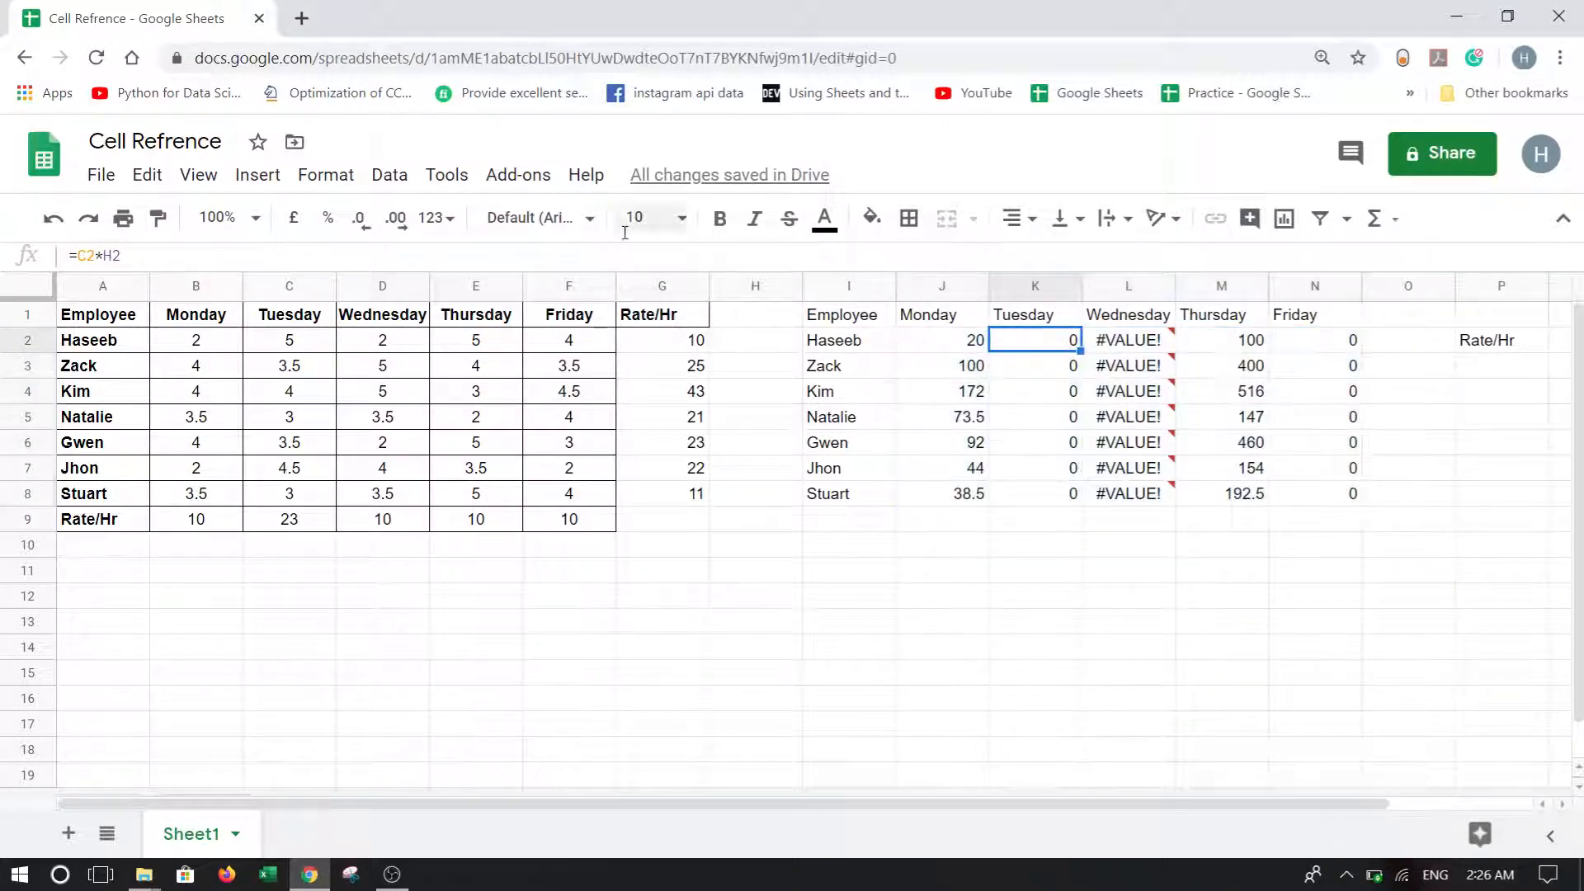
key(F2)
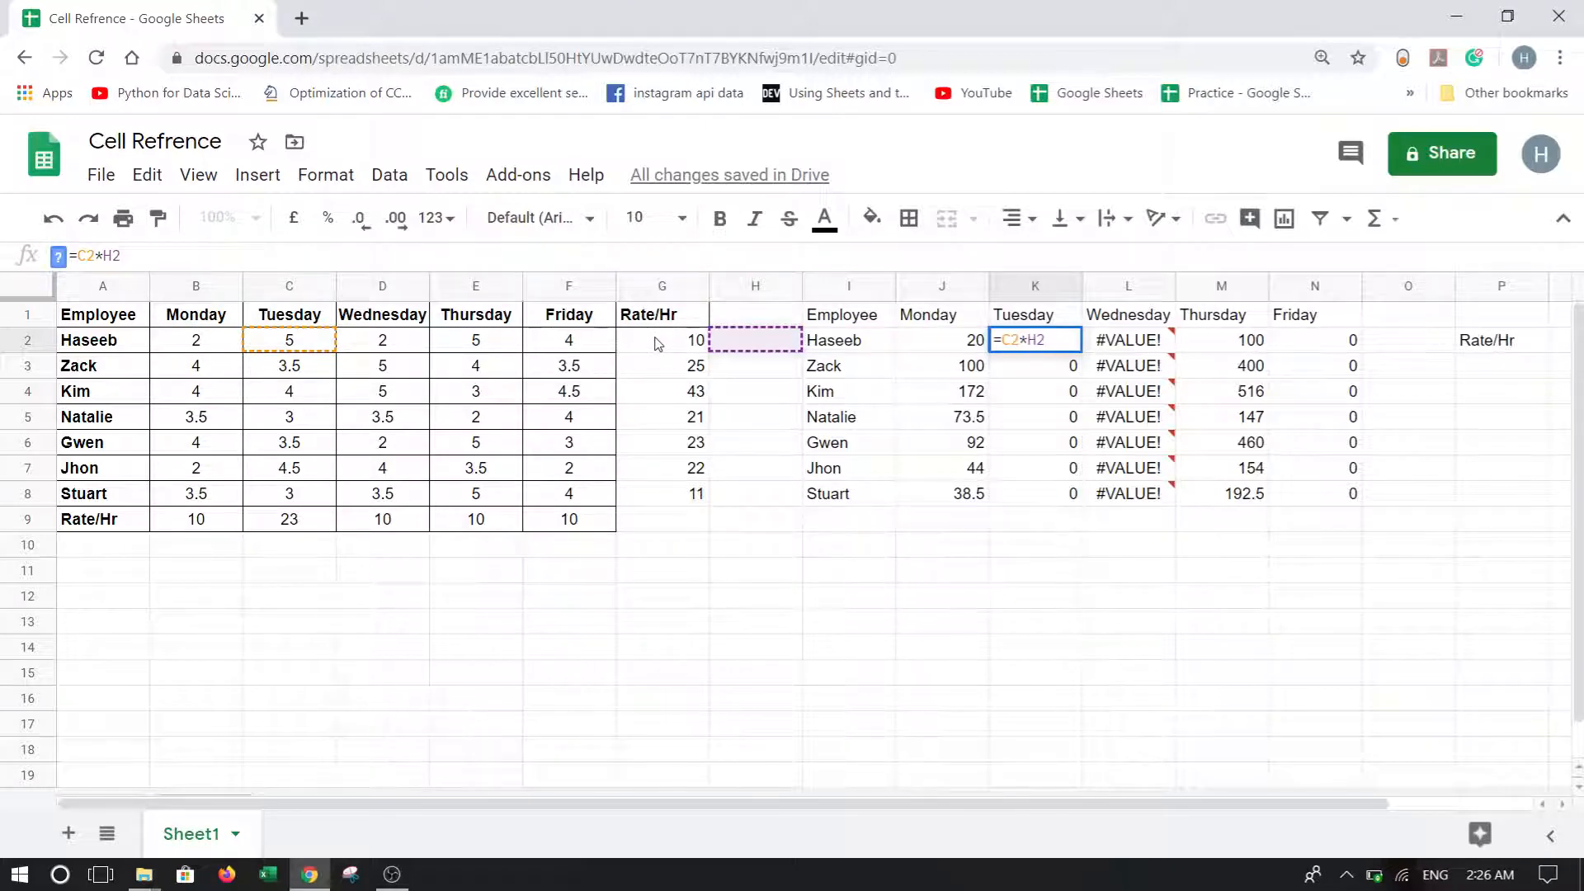
key(Escape)
Lock the rate column in J2's formula so it reads =B2*$G2.
key(Left)
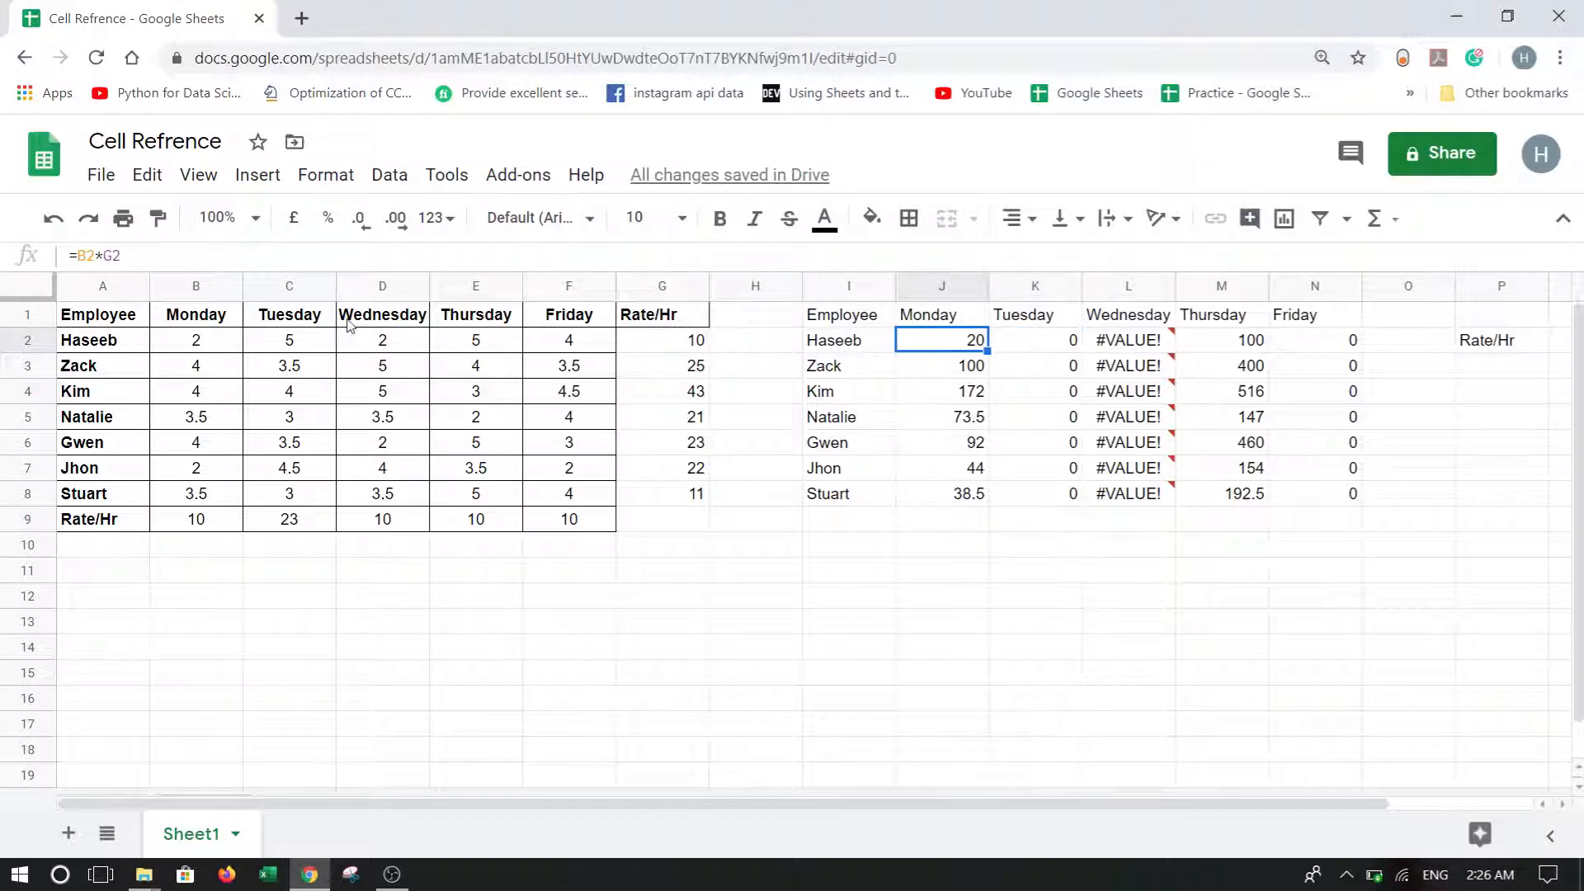
click(106, 256)
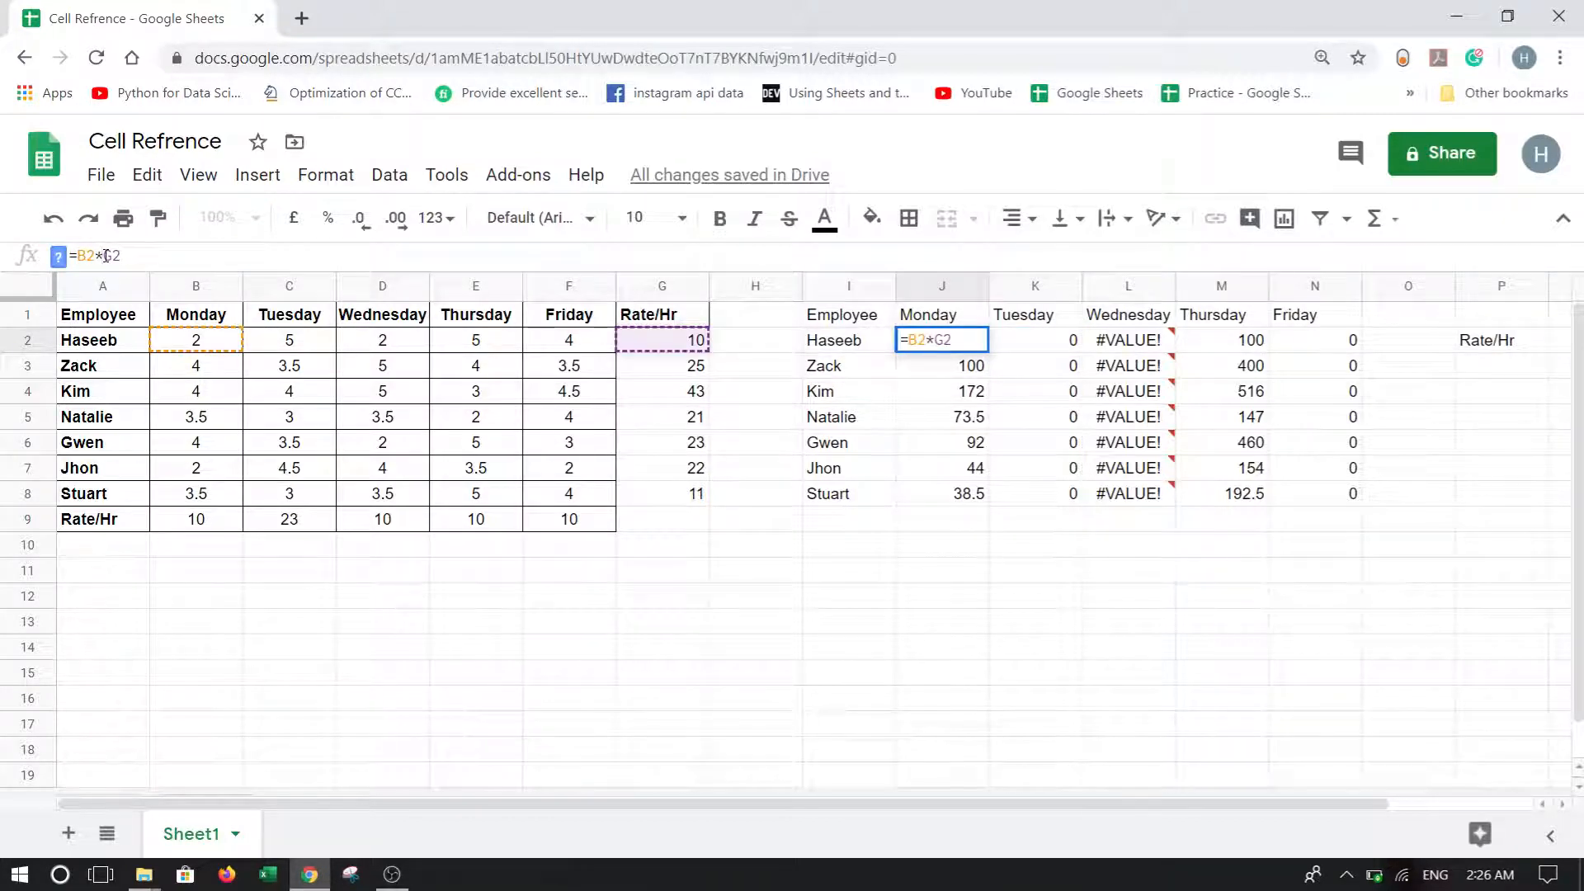
key(Return)
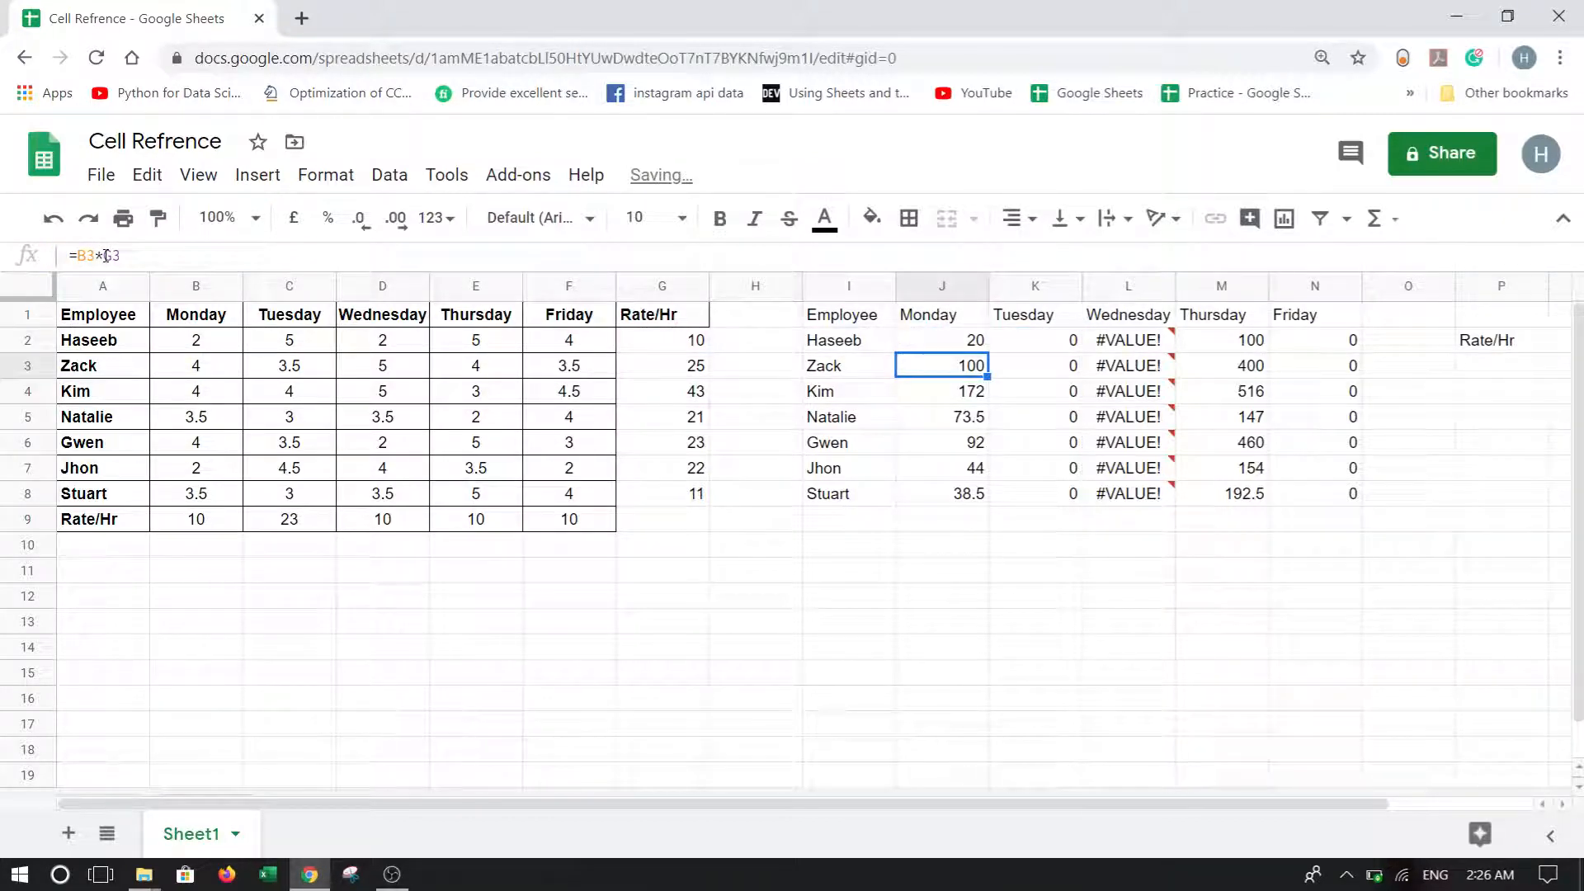
Fill the column-locked formula from J2 down to J8, and extend J2:J8 across to column N.
click(912, 337)
drag(987, 352, 986, 505)
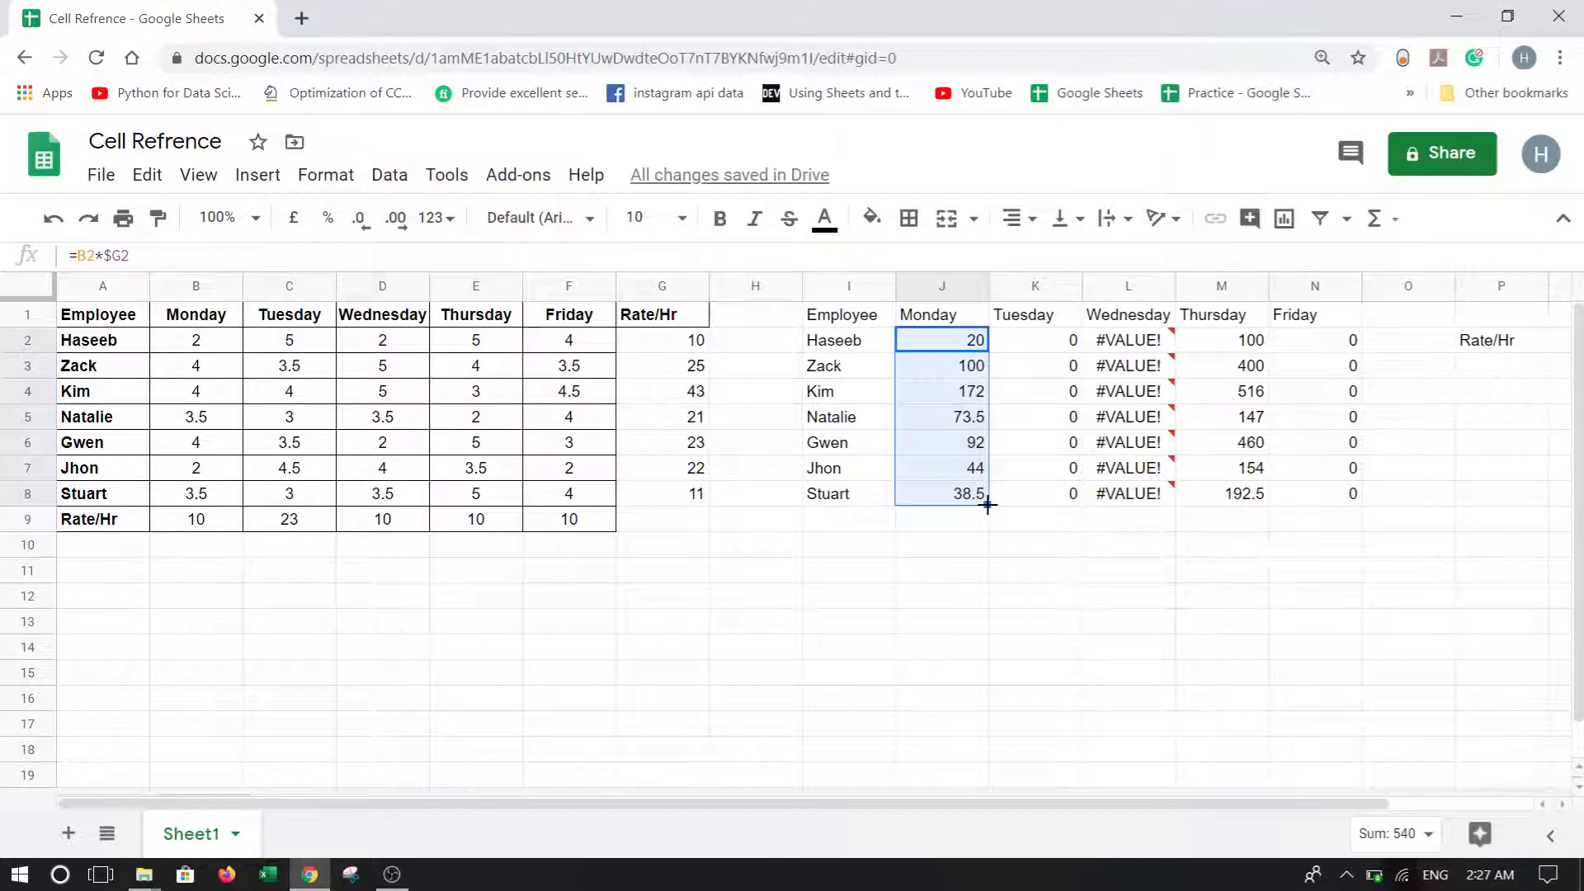
drag(988, 505, 1330, 488)
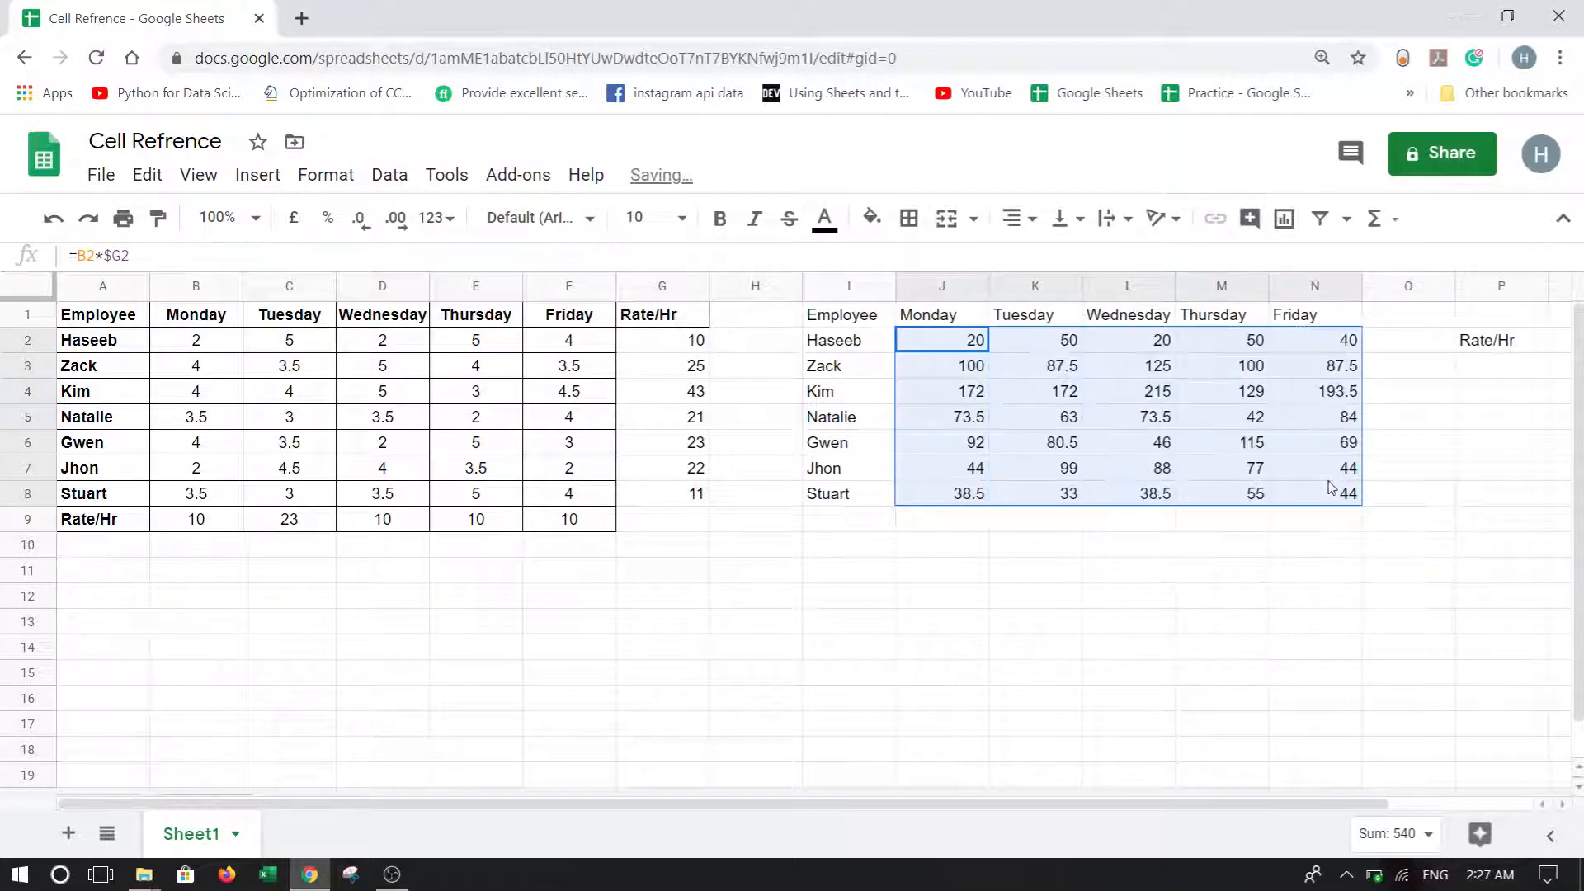
Review the Monday and Tuesday pay results, and compare the rate row 9 with the rate column G.
drag(949, 339, 1053, 497)
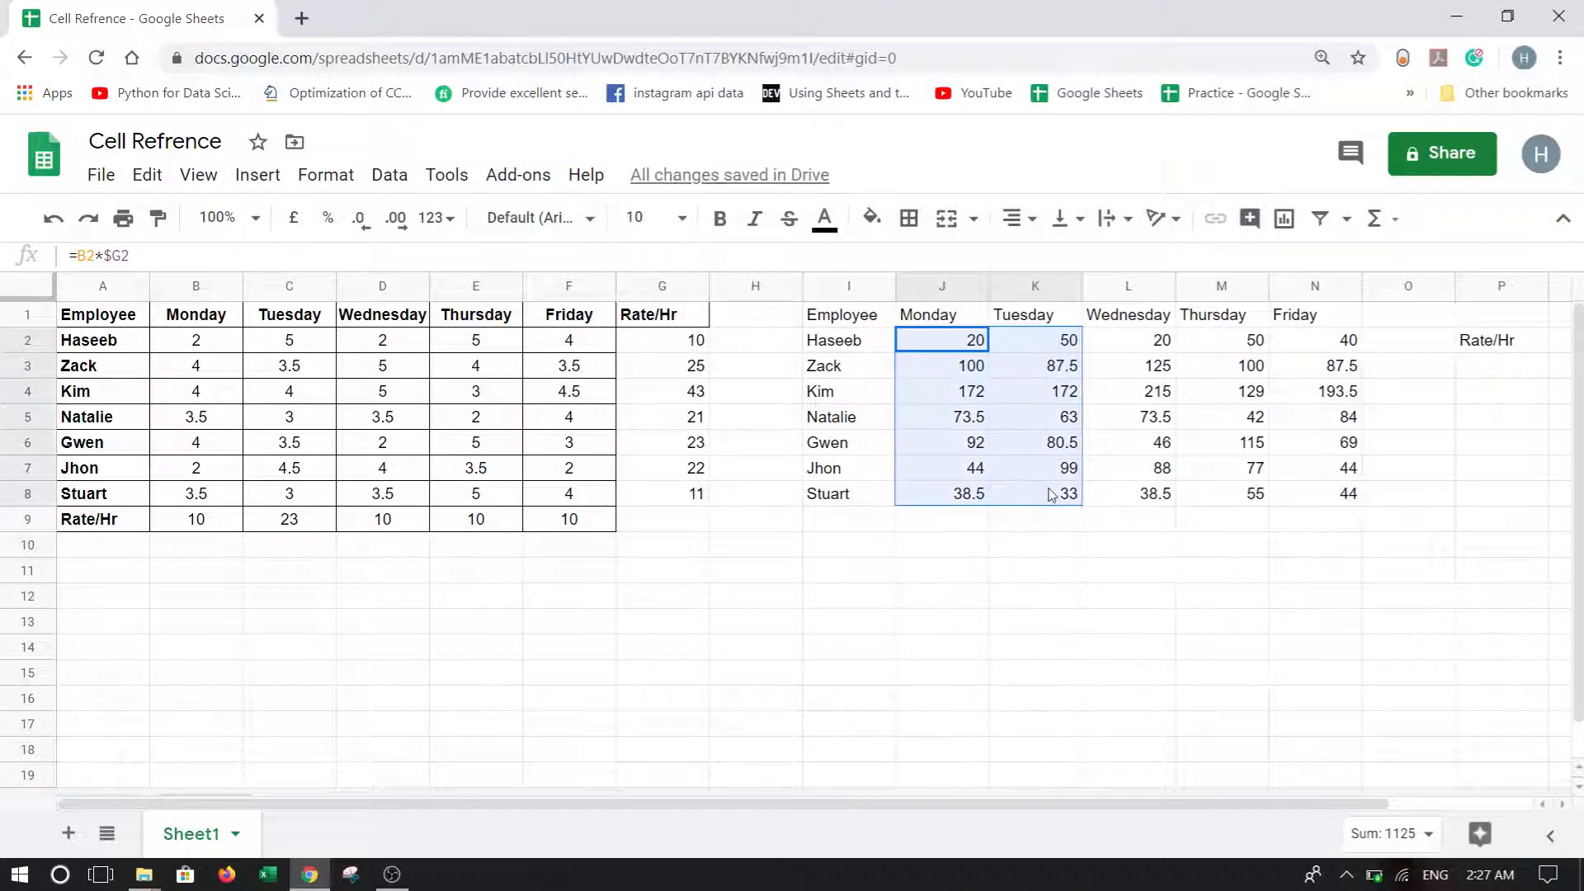
click(1050, 493)
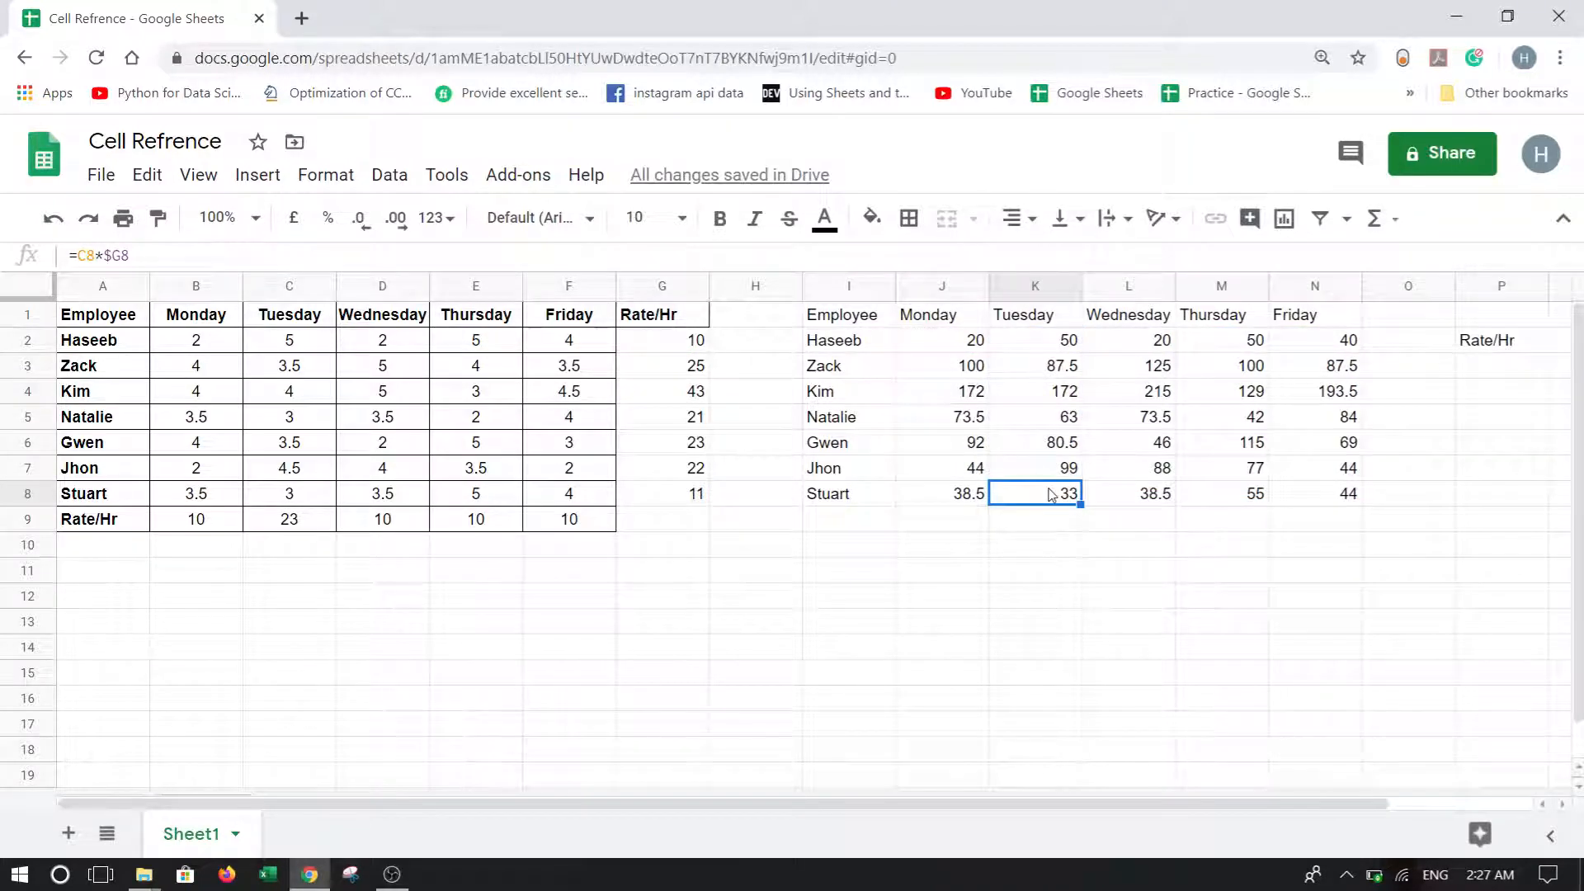
click(120, 527)
click(29, 528)
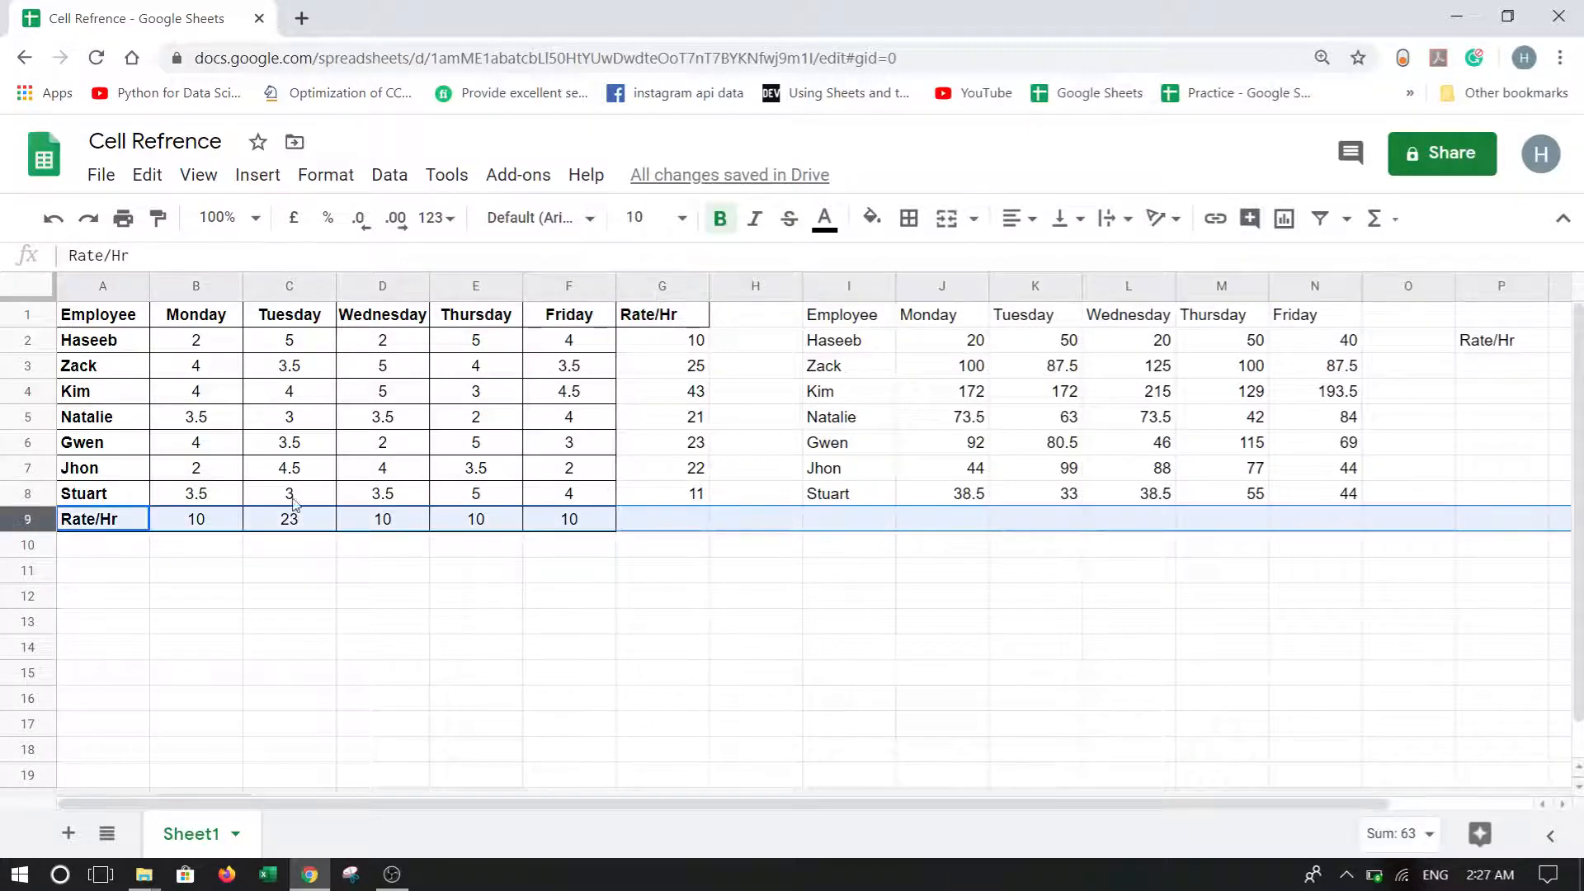
click(664, 285)
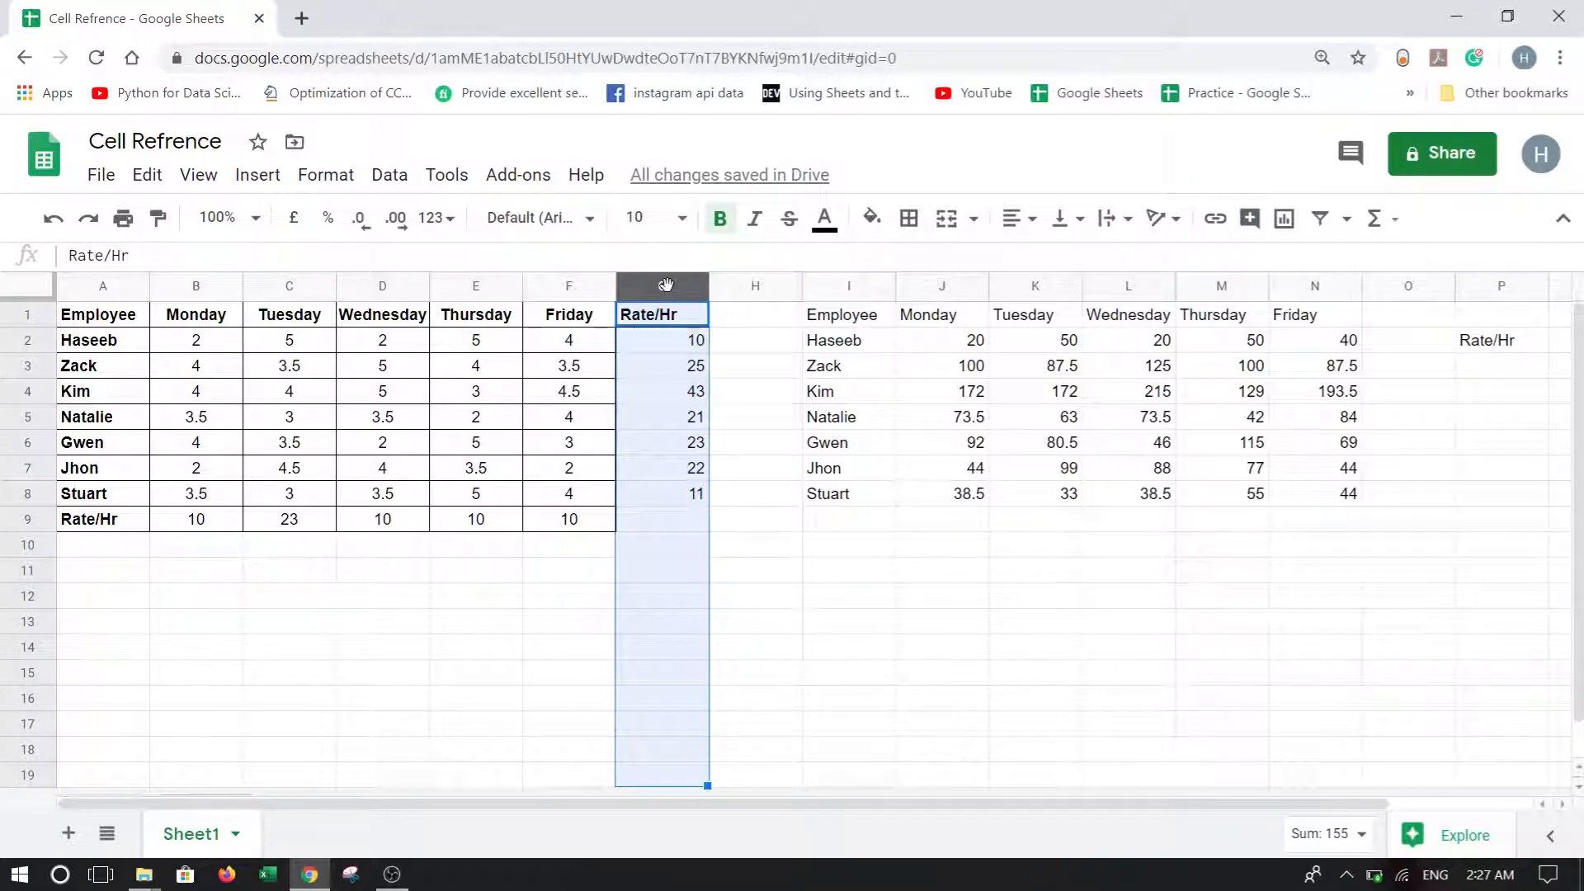
Add a single shared hourly rate below the hours table, with the label Rate/hr in B11 and 25 in C11.
click(203, 582)
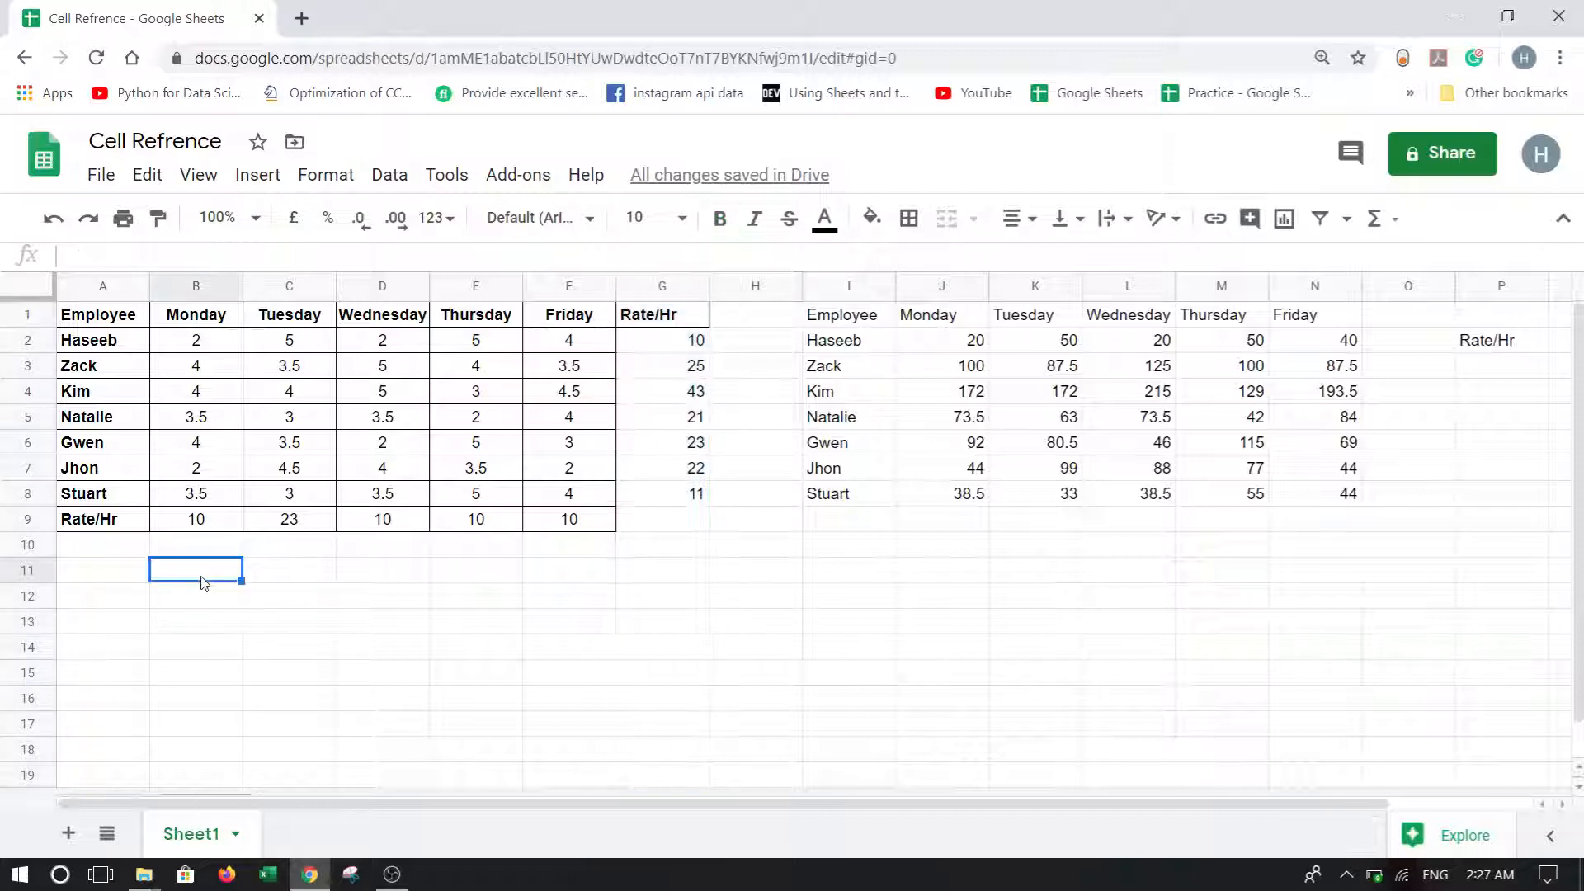
text(Rate?hr)
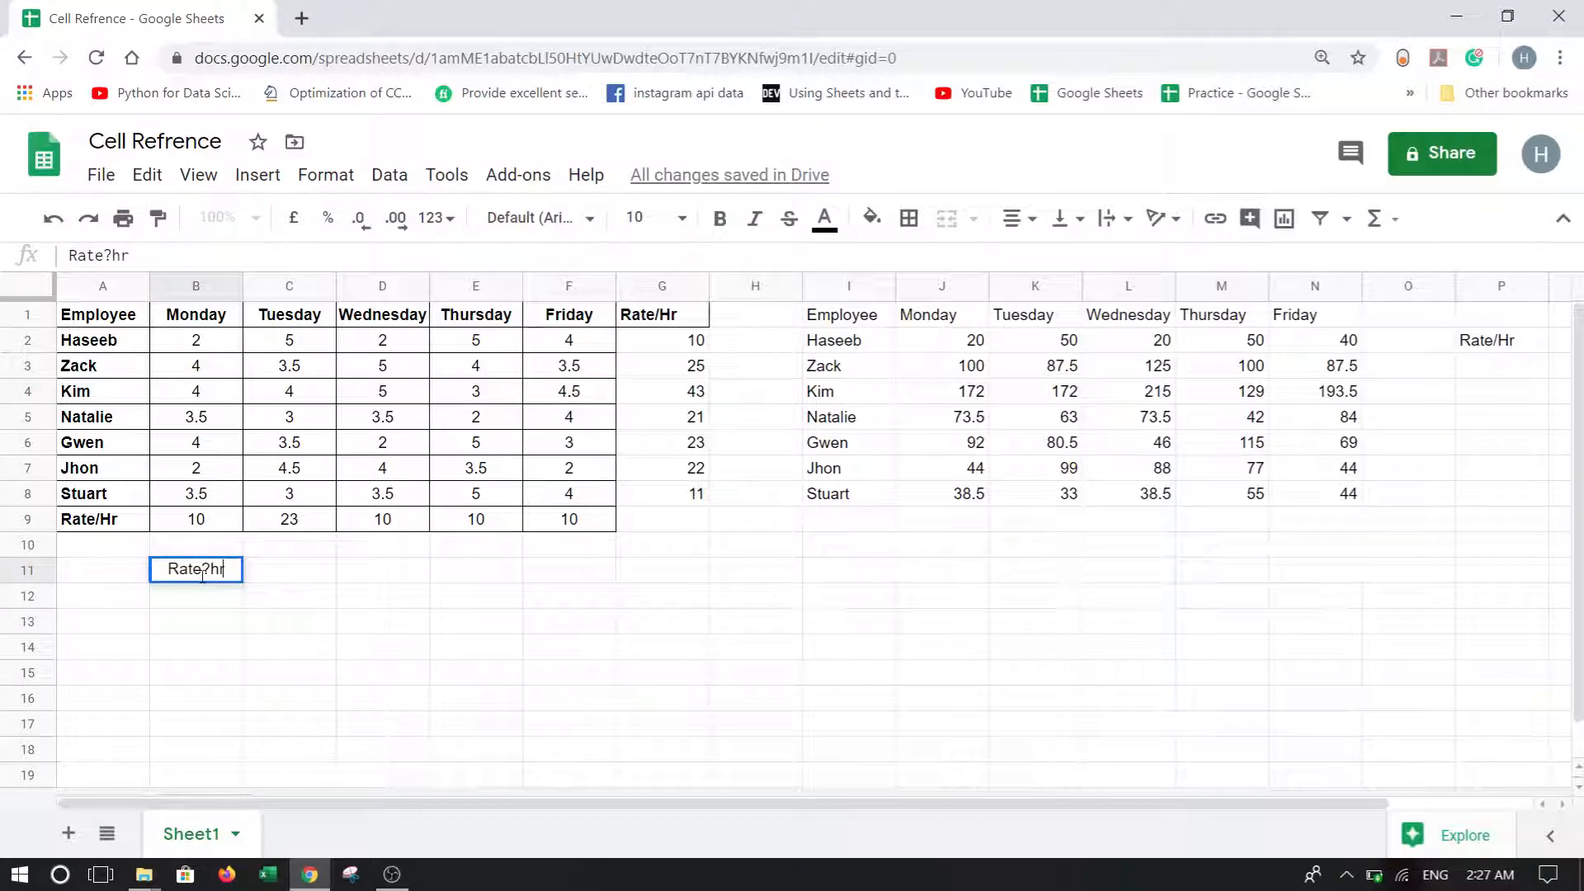
key(Return)
click(203, 576)
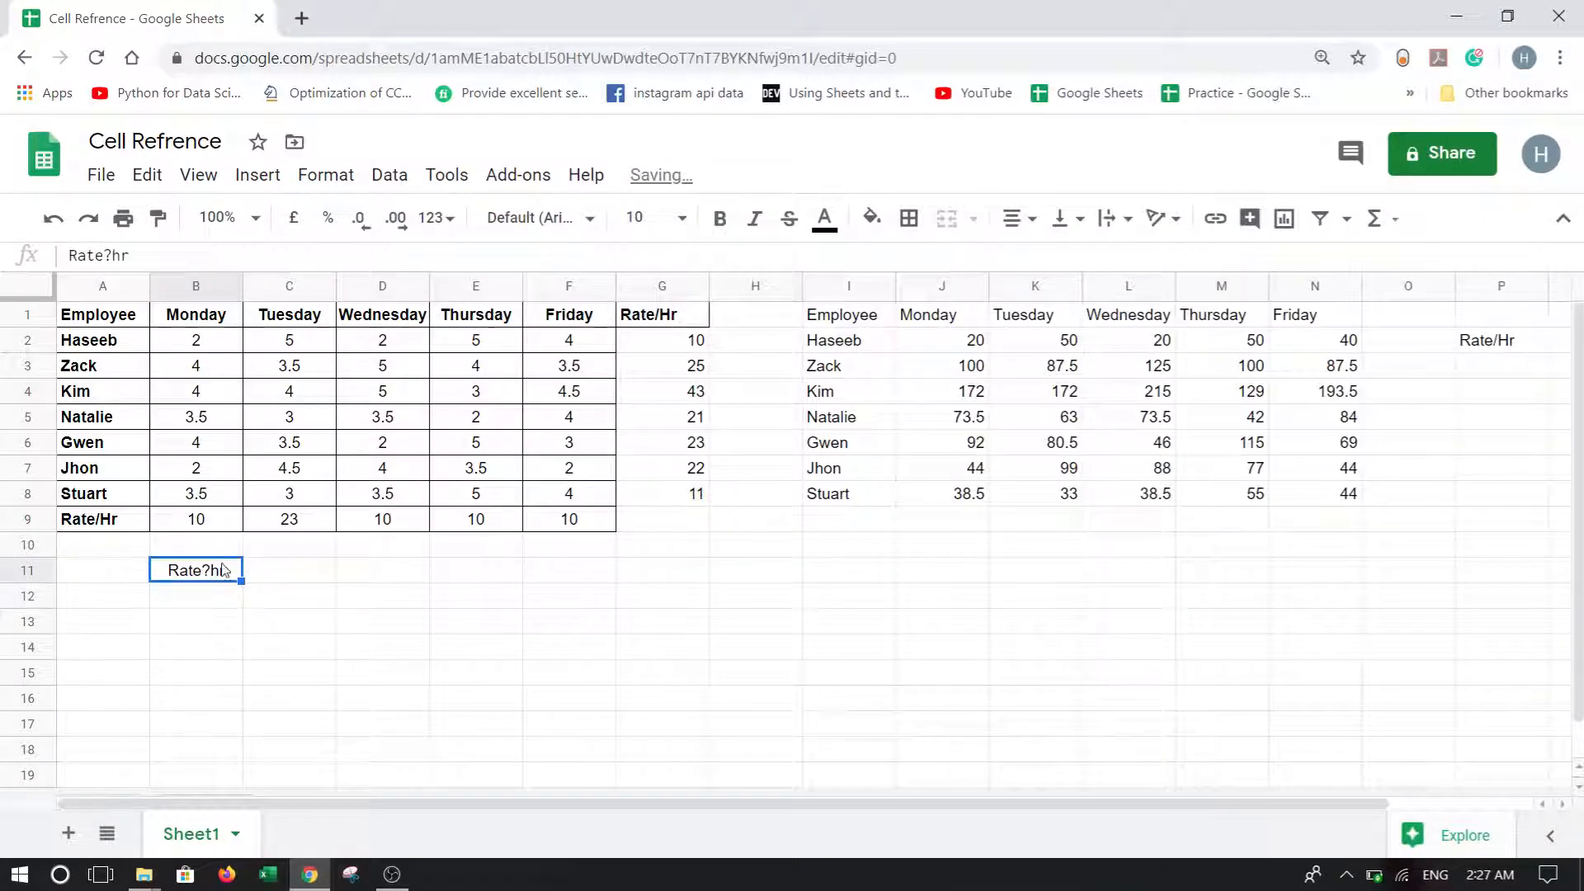
click(113, 254)
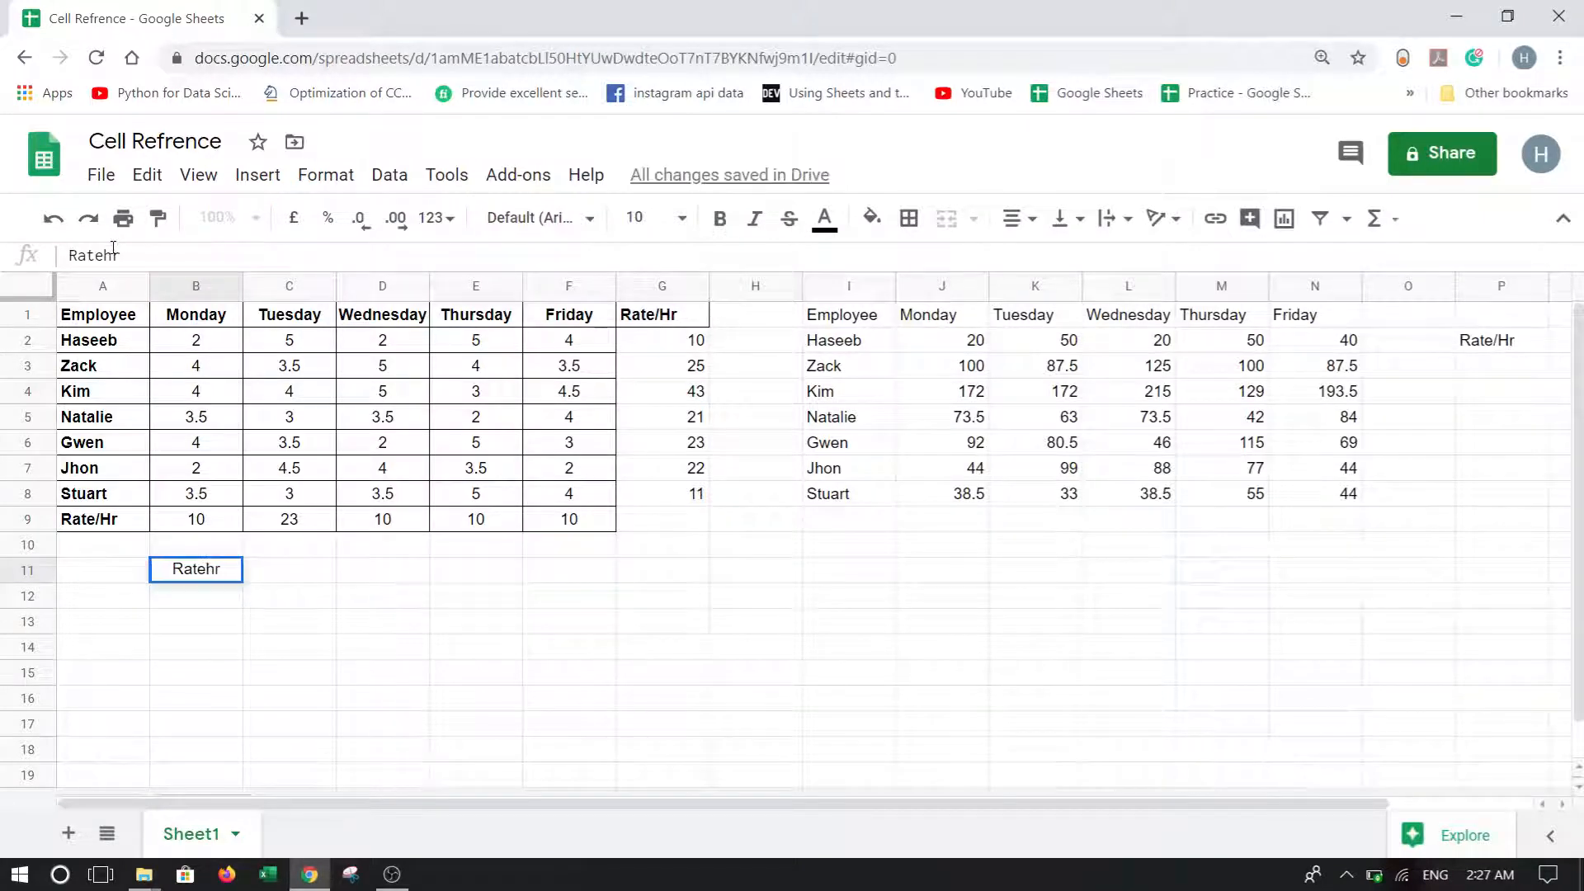
text(/)
click(300, 569)
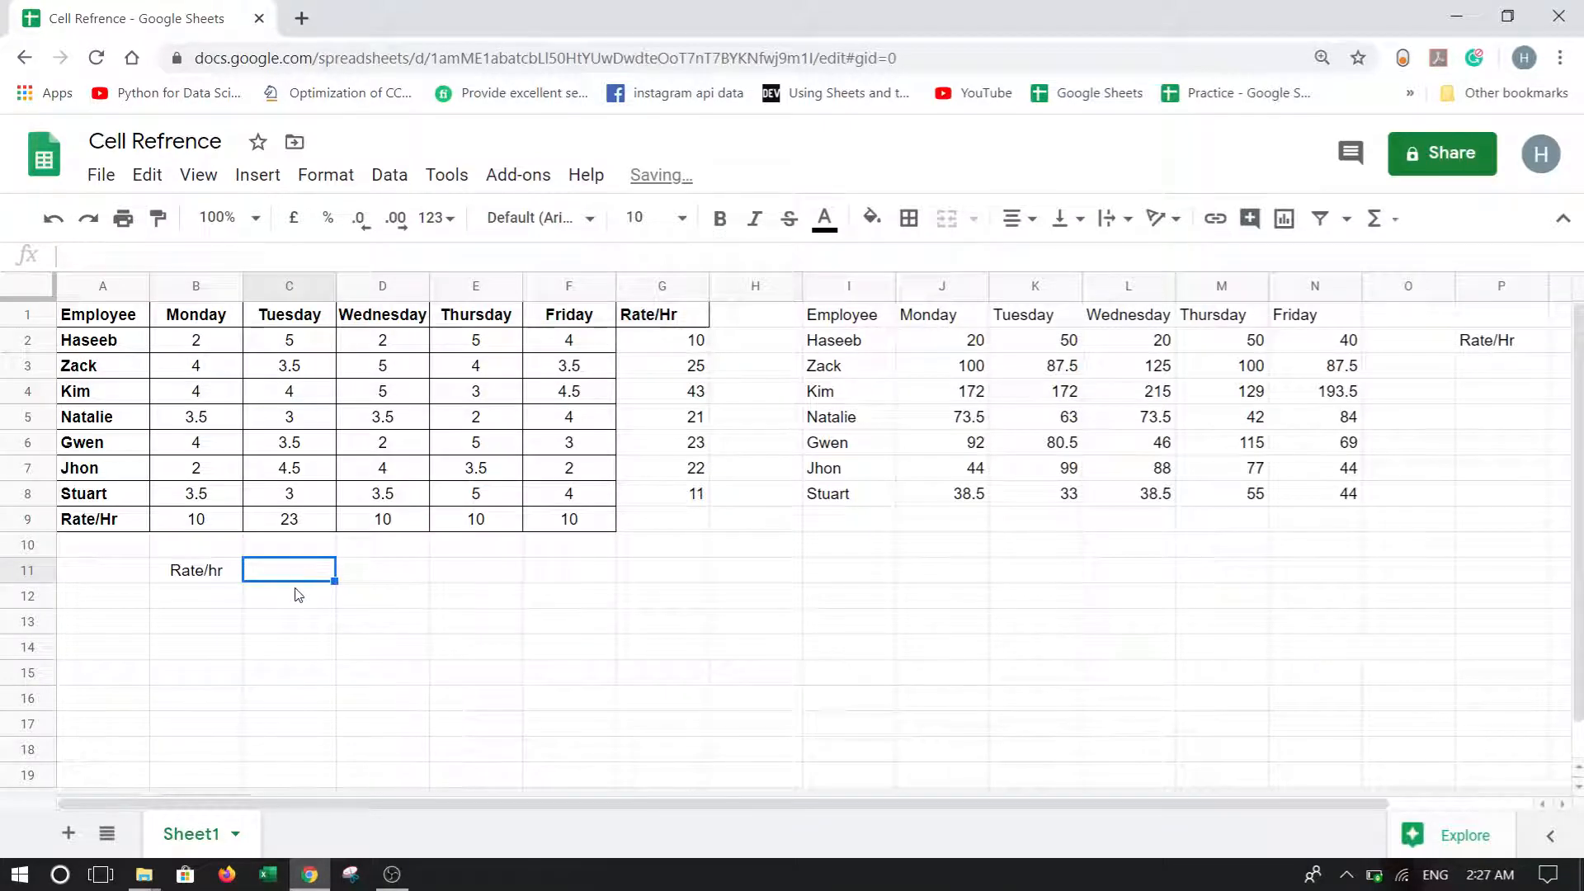
text(25)
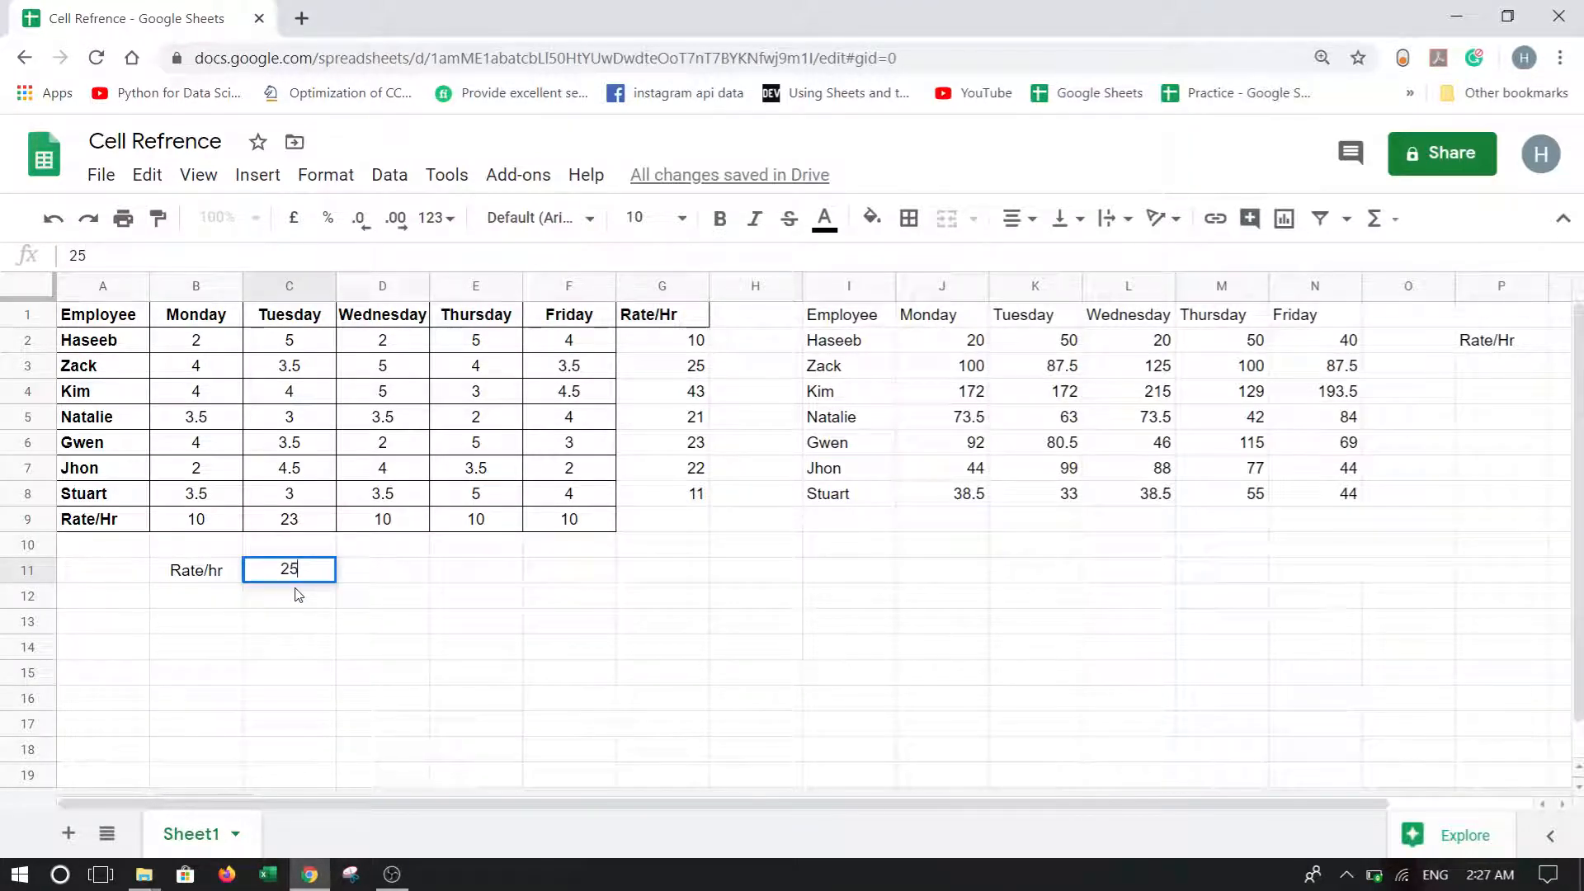
click(298, 595)
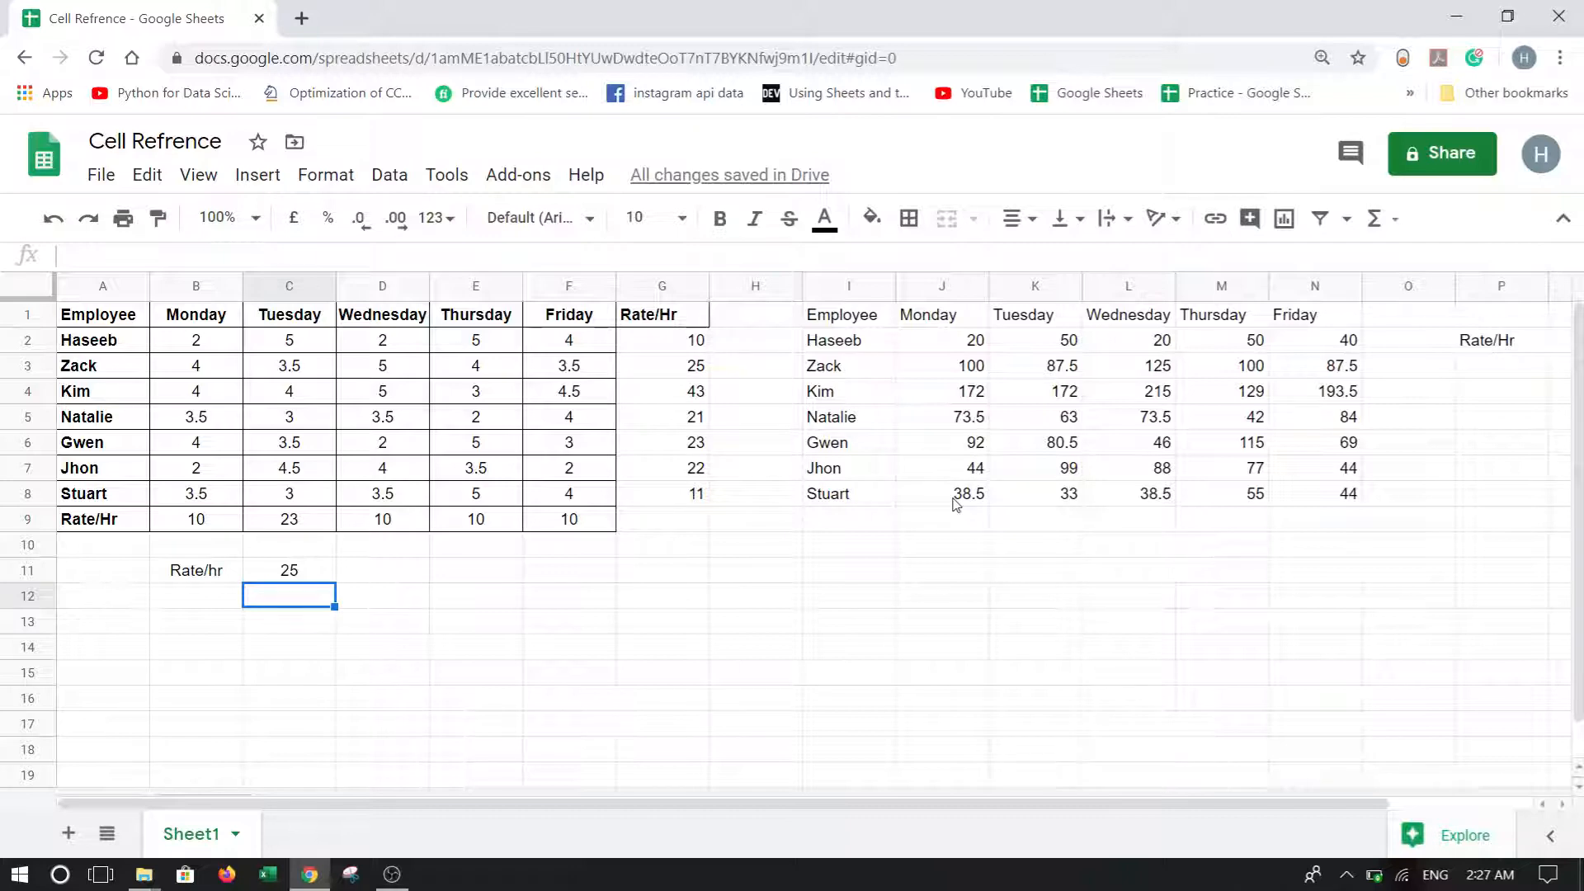
Change the formula in J2 to use the single shared rate, =B2*C11.
click(972, 345)
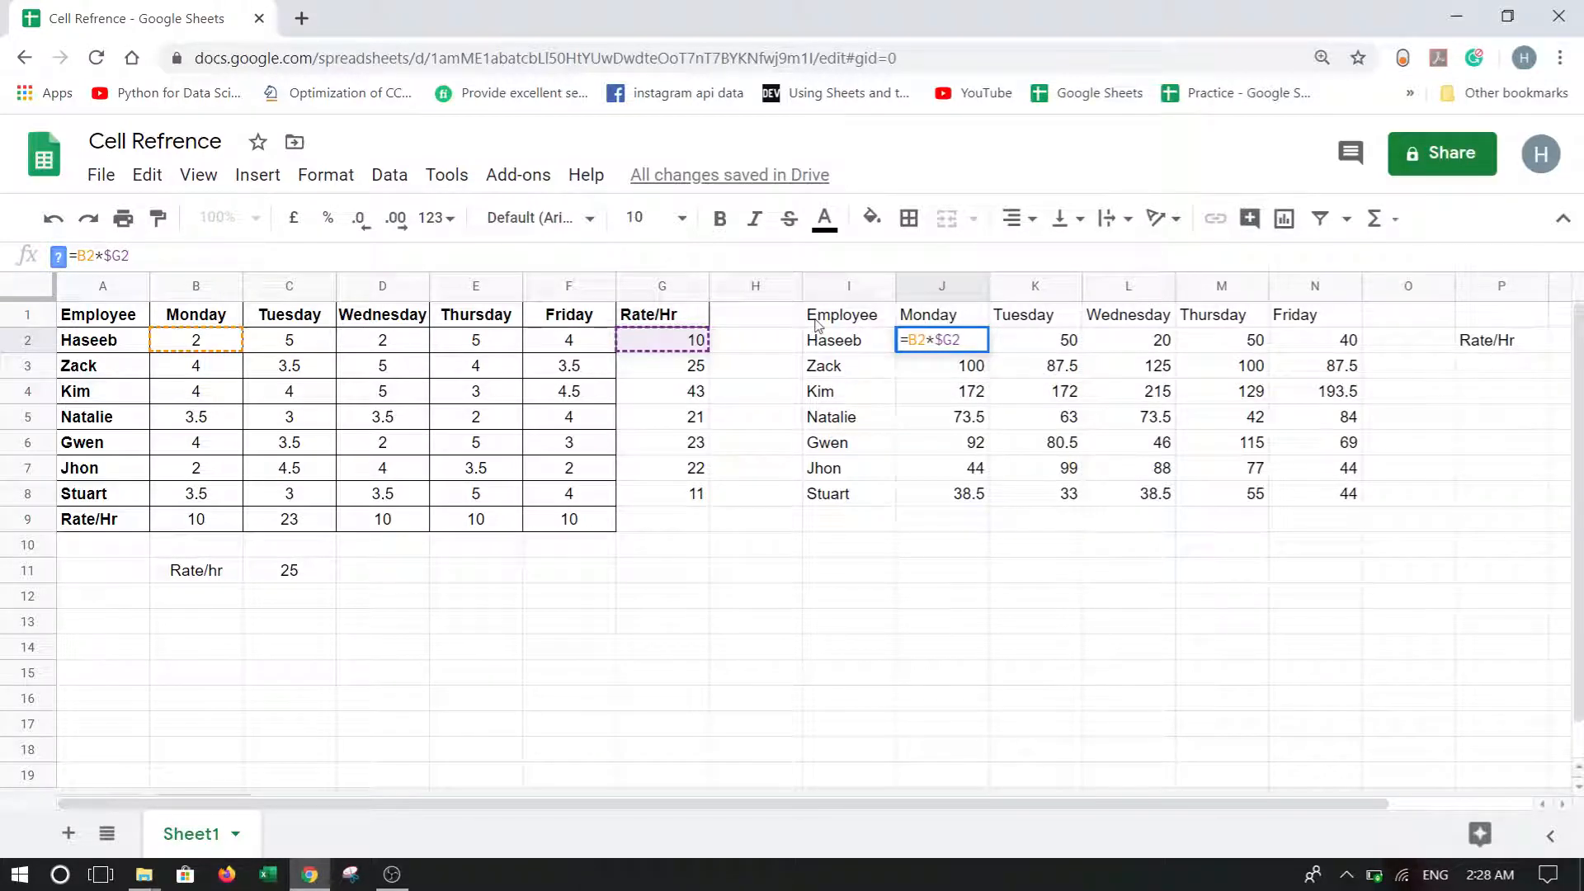
key(BackSpace)
key(BackSpace)
key(BackSpace)
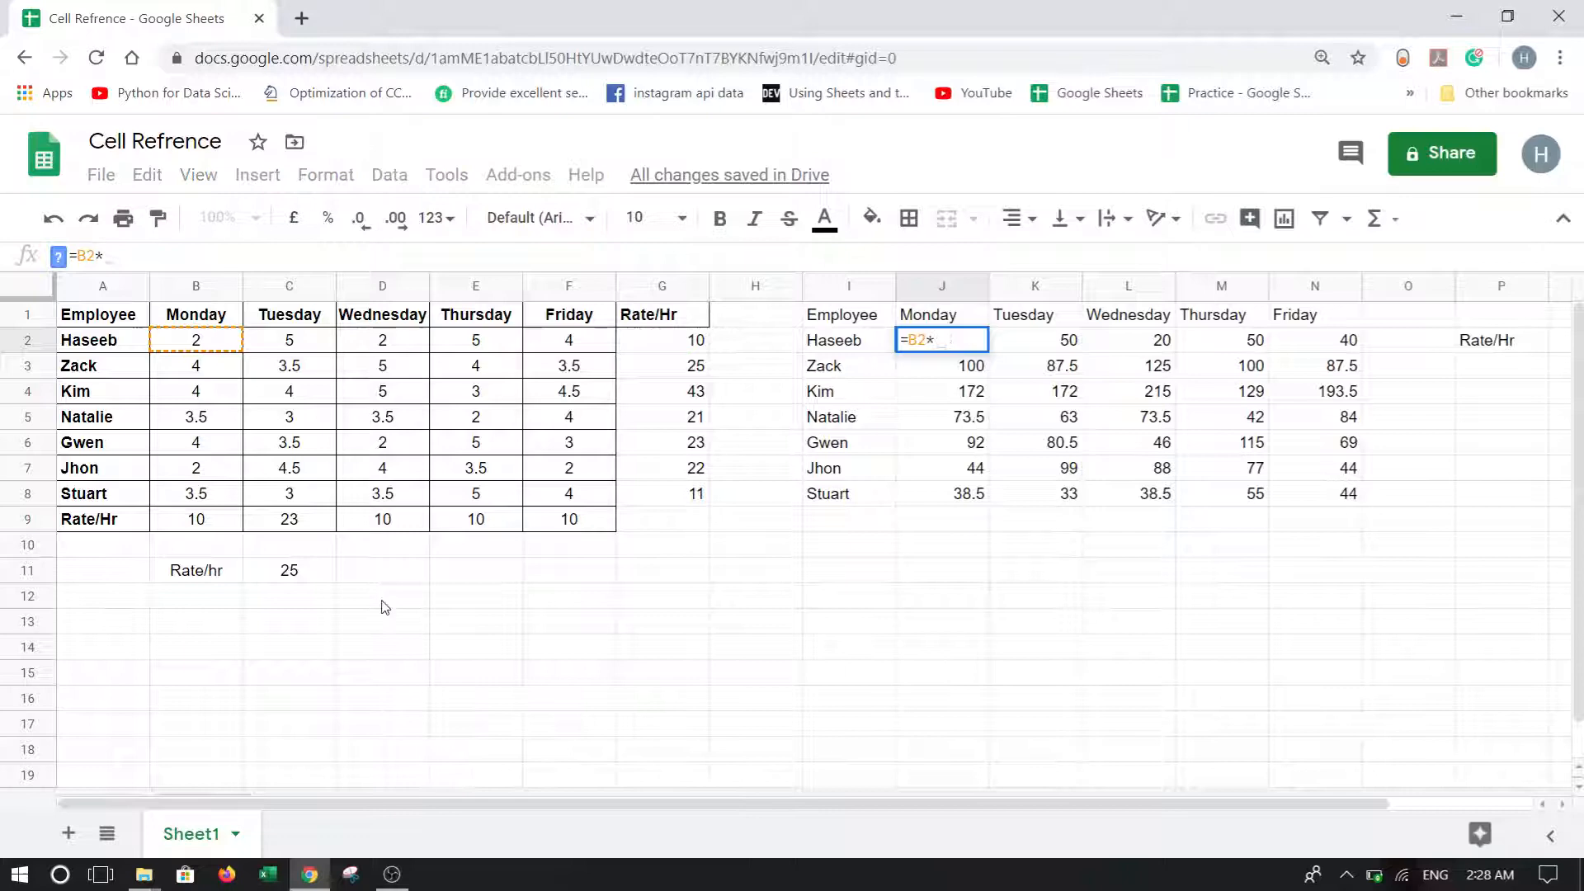
click(291, 573)
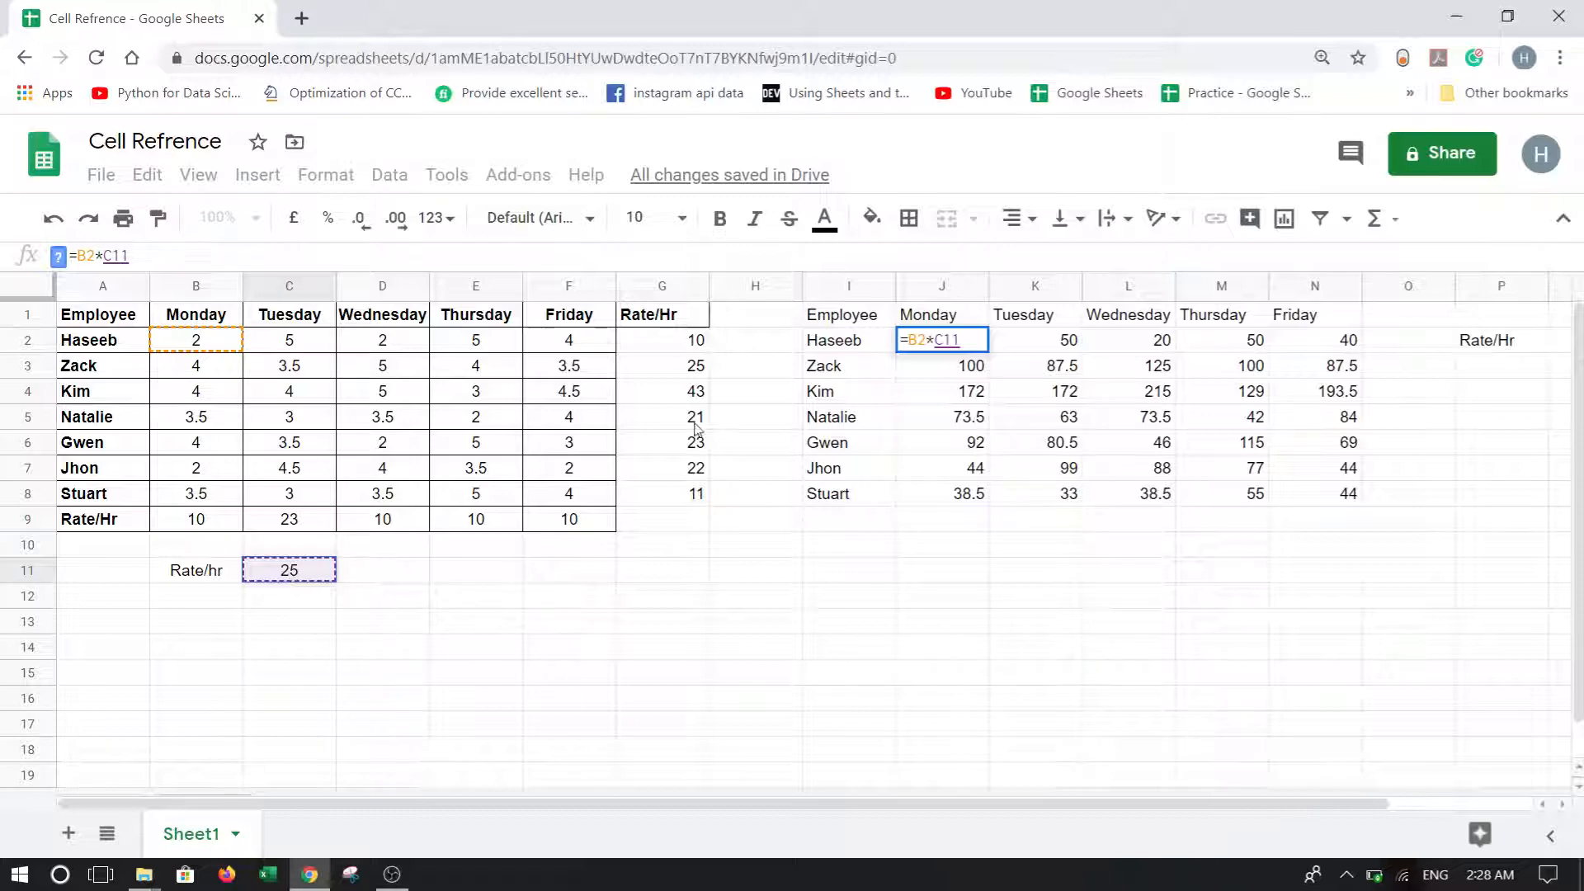
text(')
key(Return)
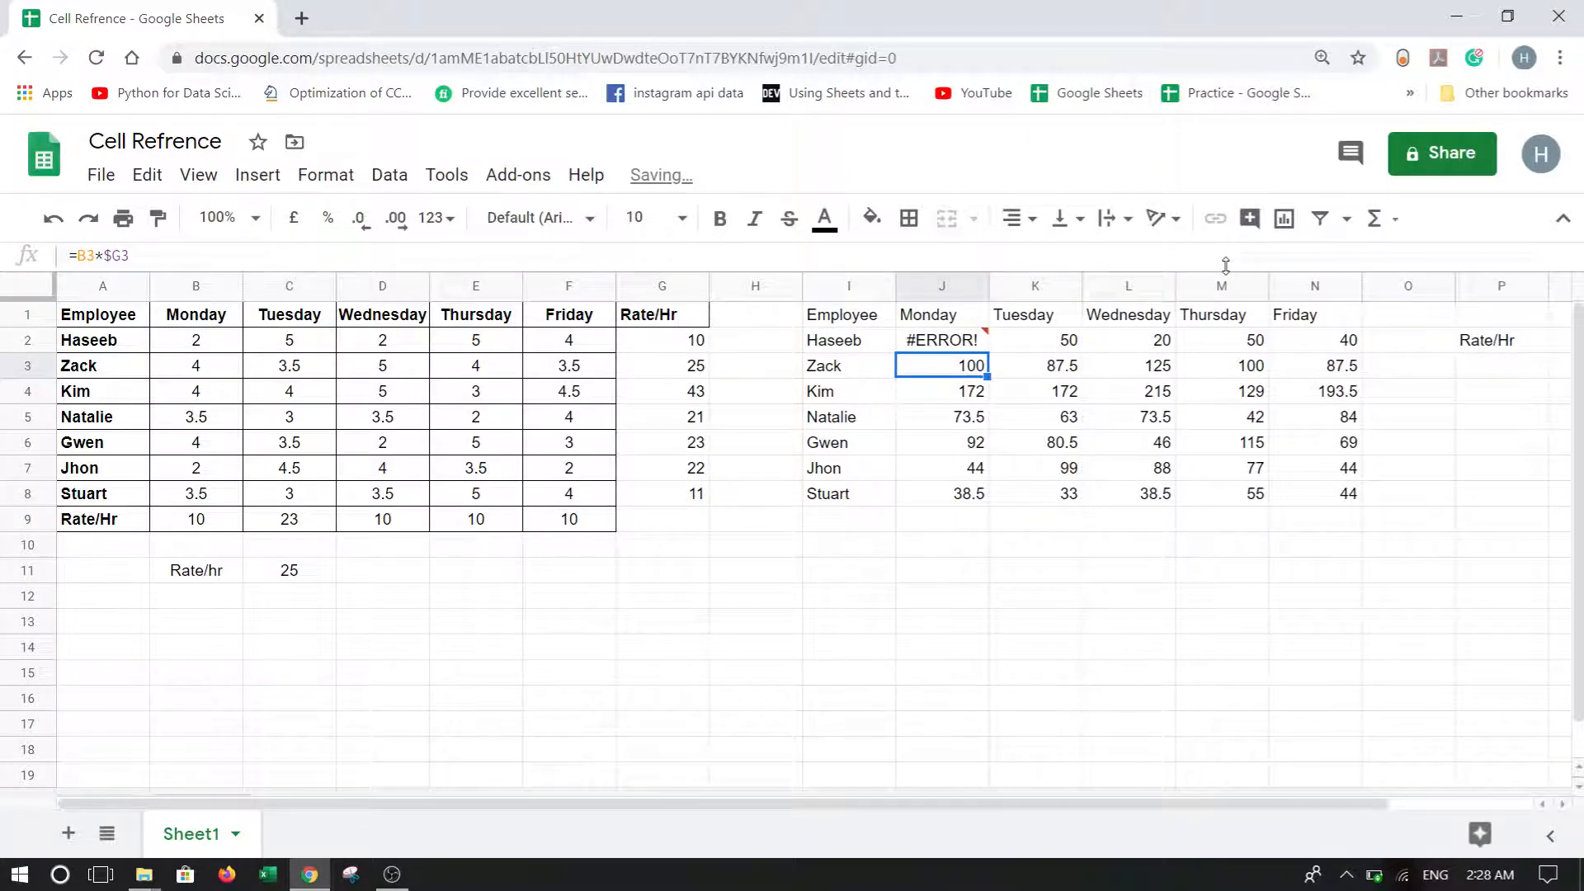
key(Up)
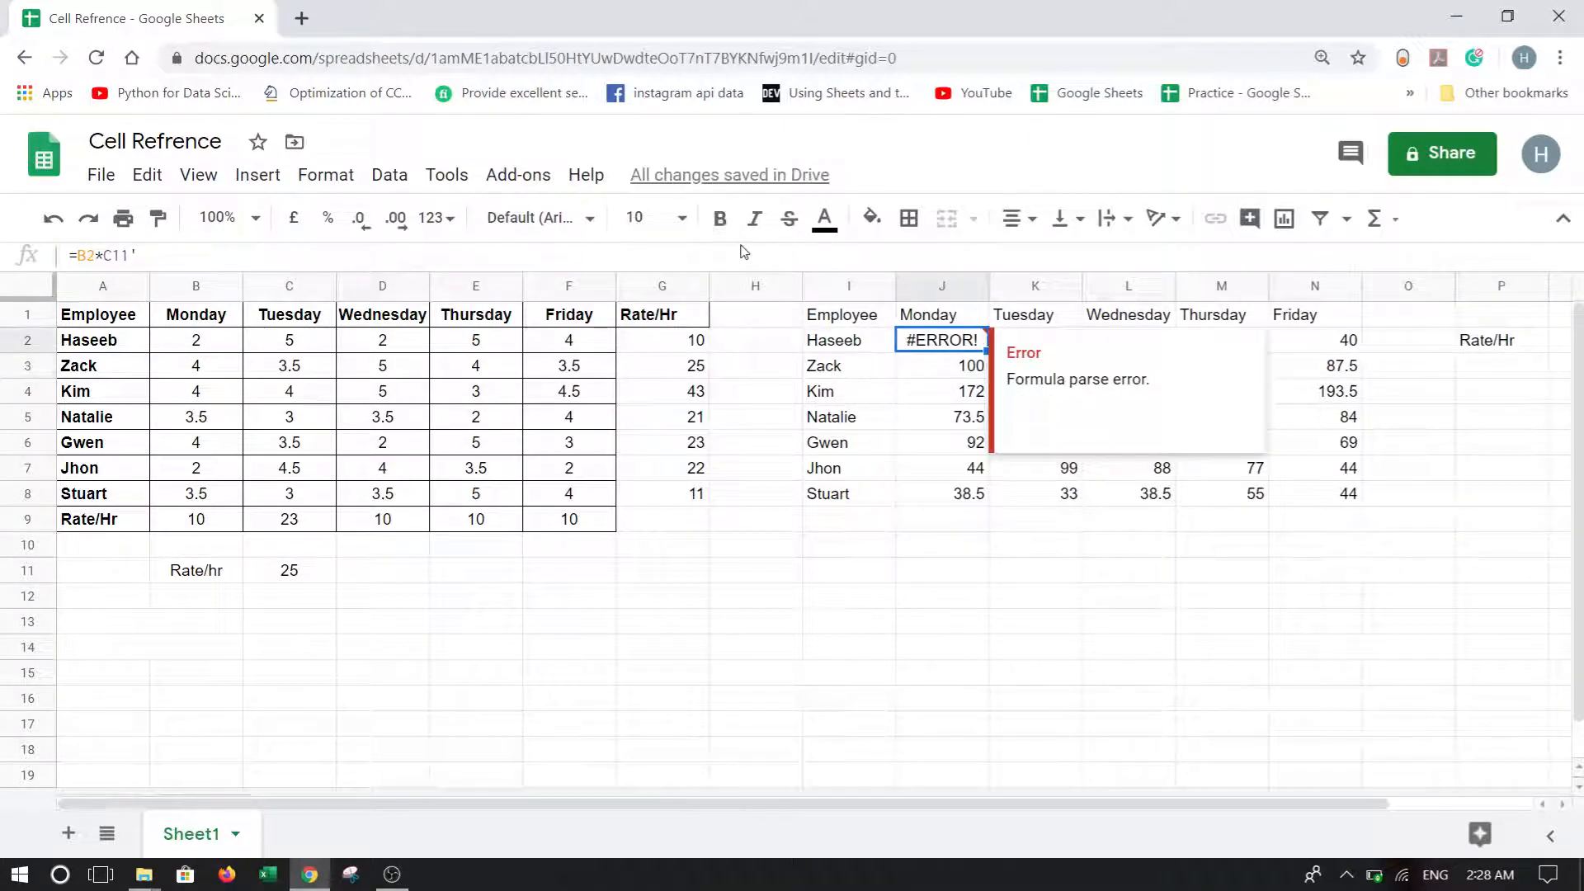
key(Return)
key(BackSpace)
key(Return)
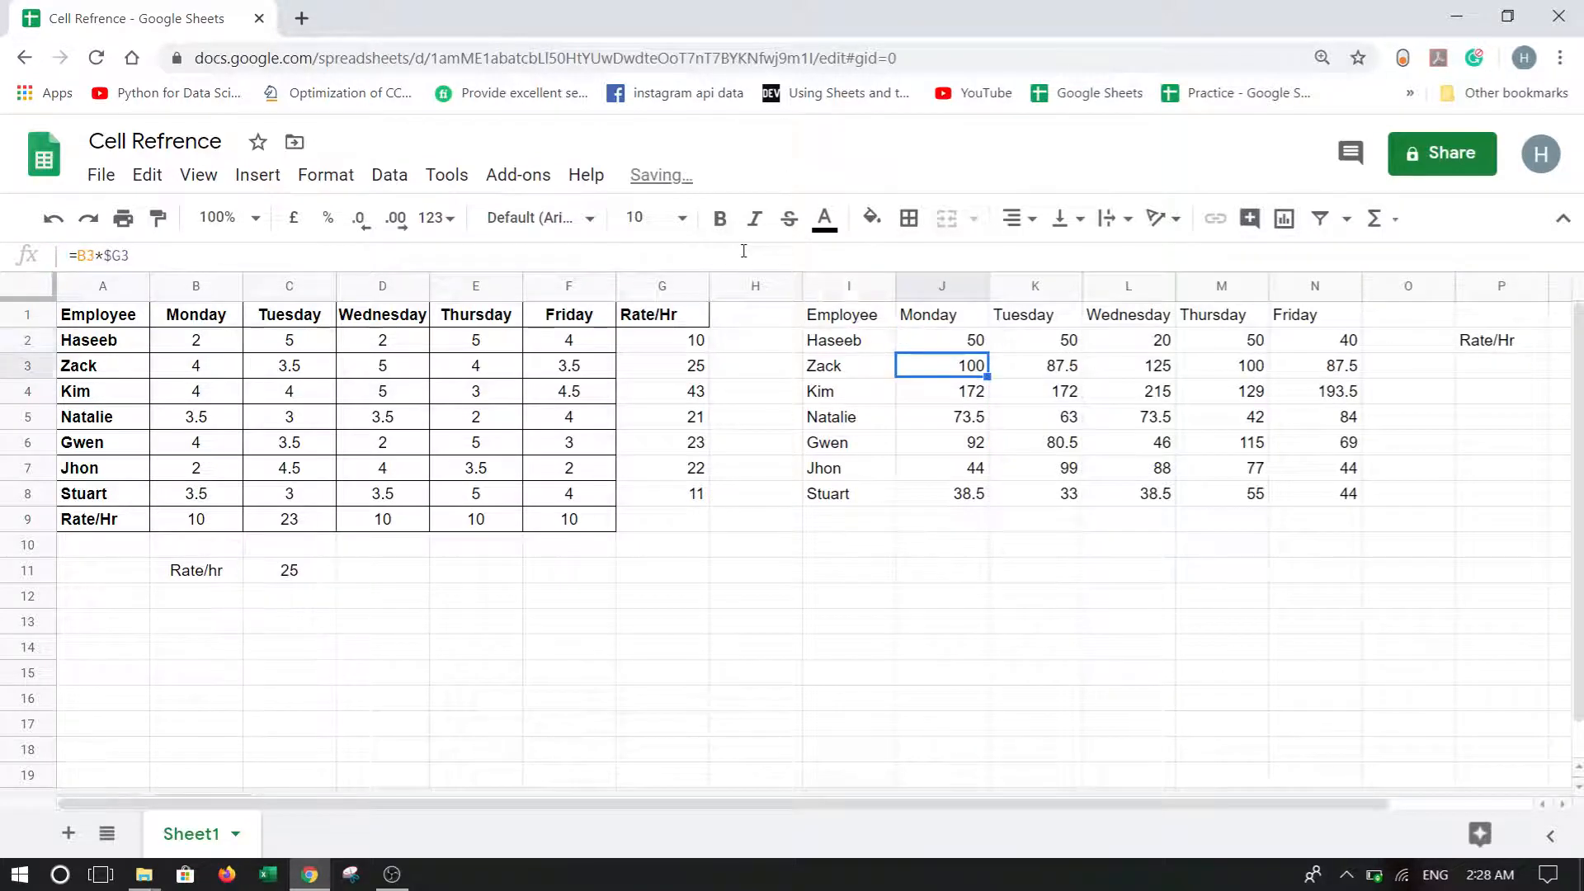
Fill the unlocked shared-rate formula from J2 across the first employee's row to N2.
click(965, 346)
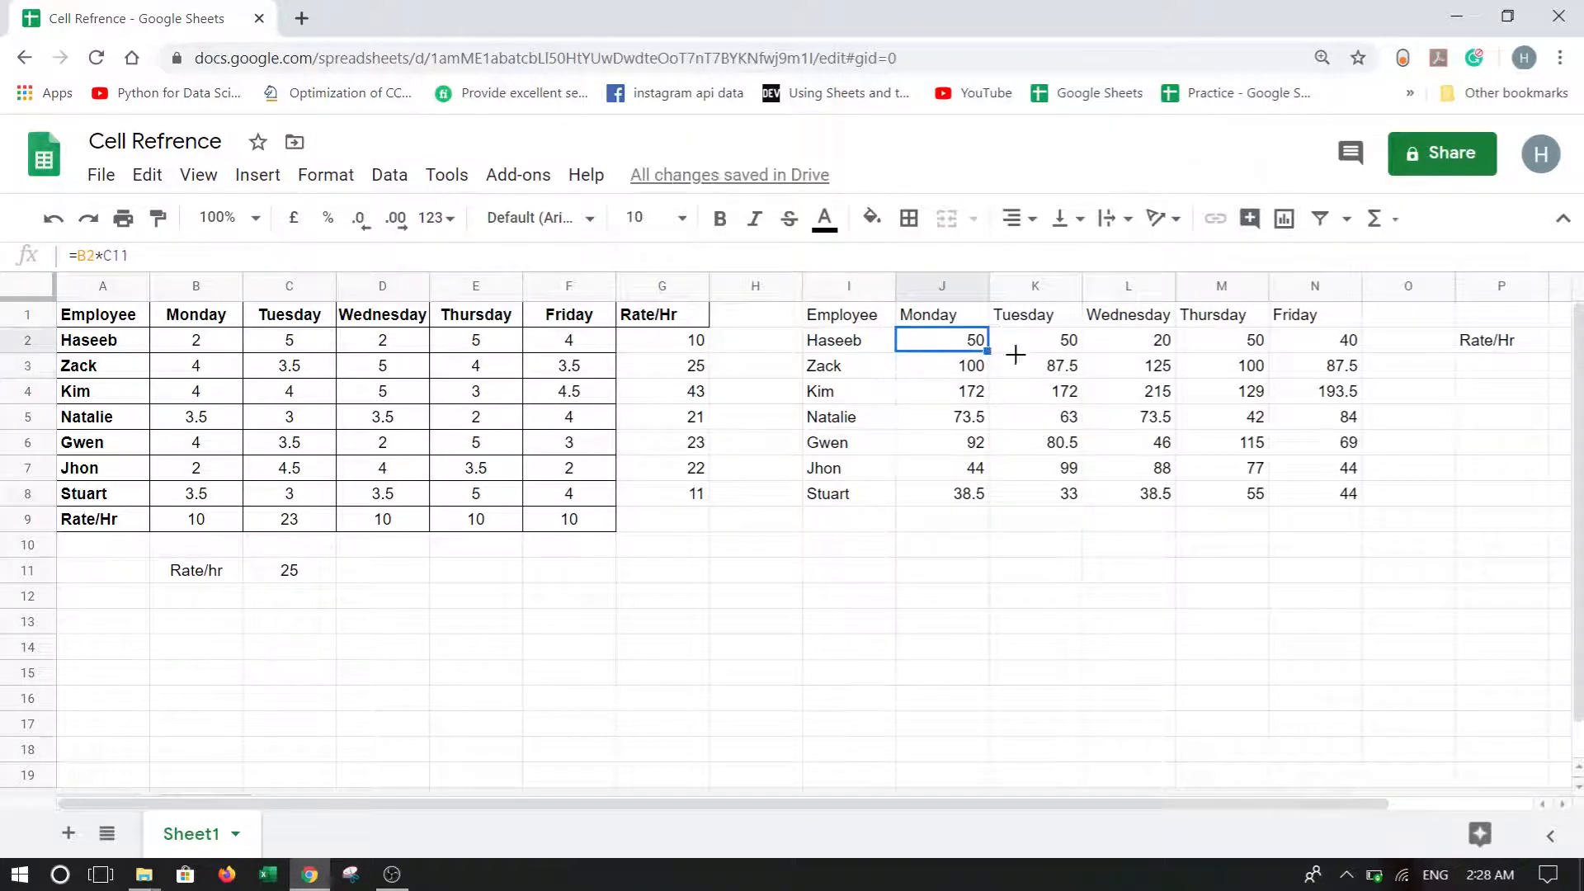
drag(987, 351, 1354, 340)
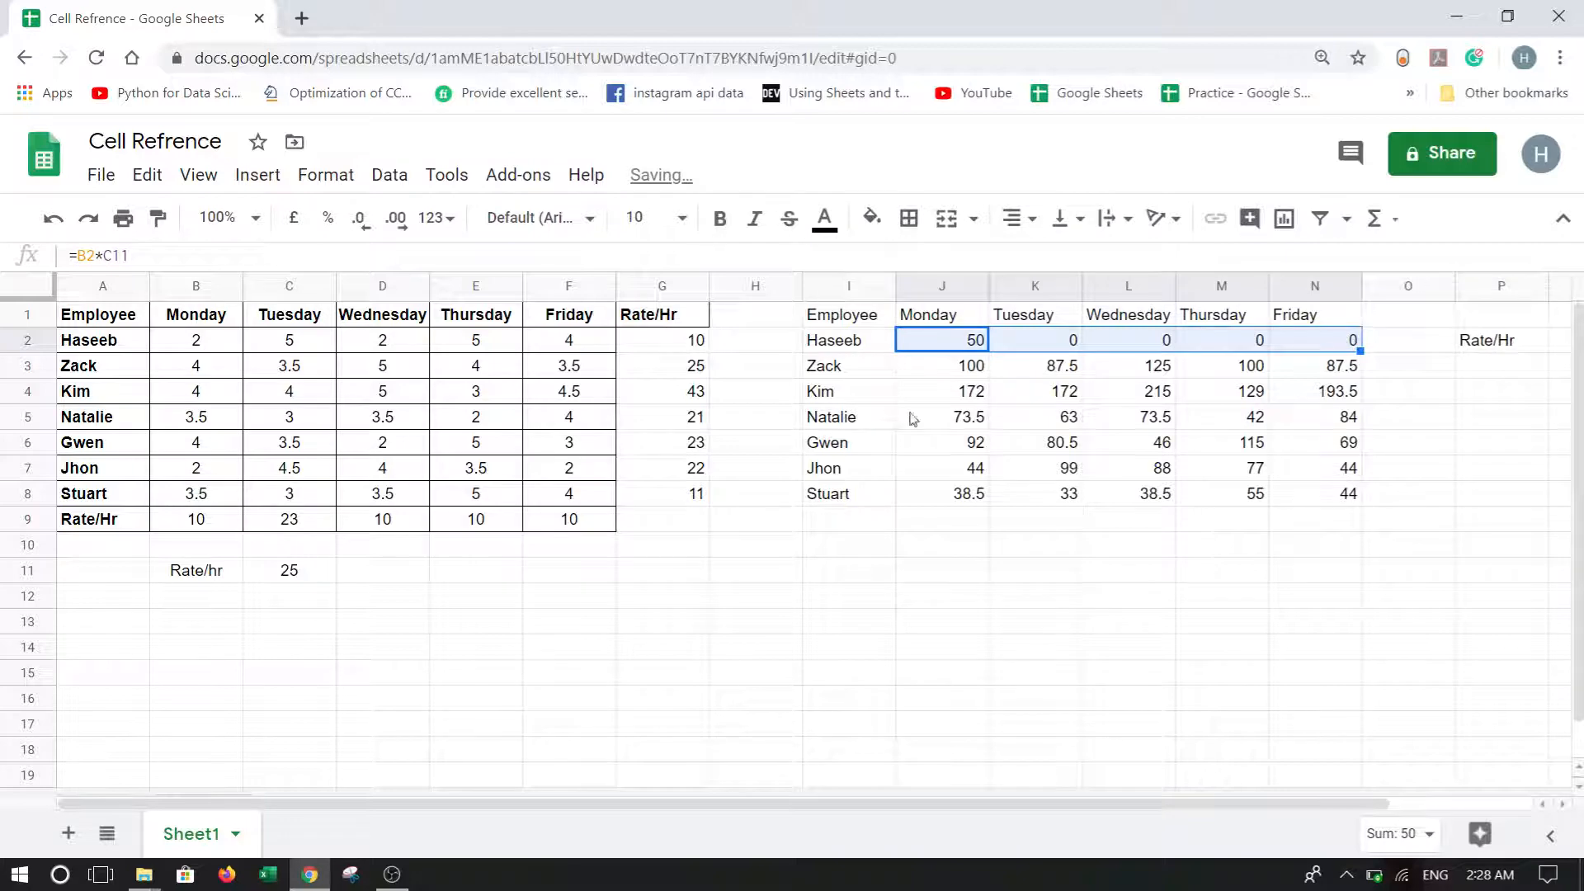
click(959, 353)
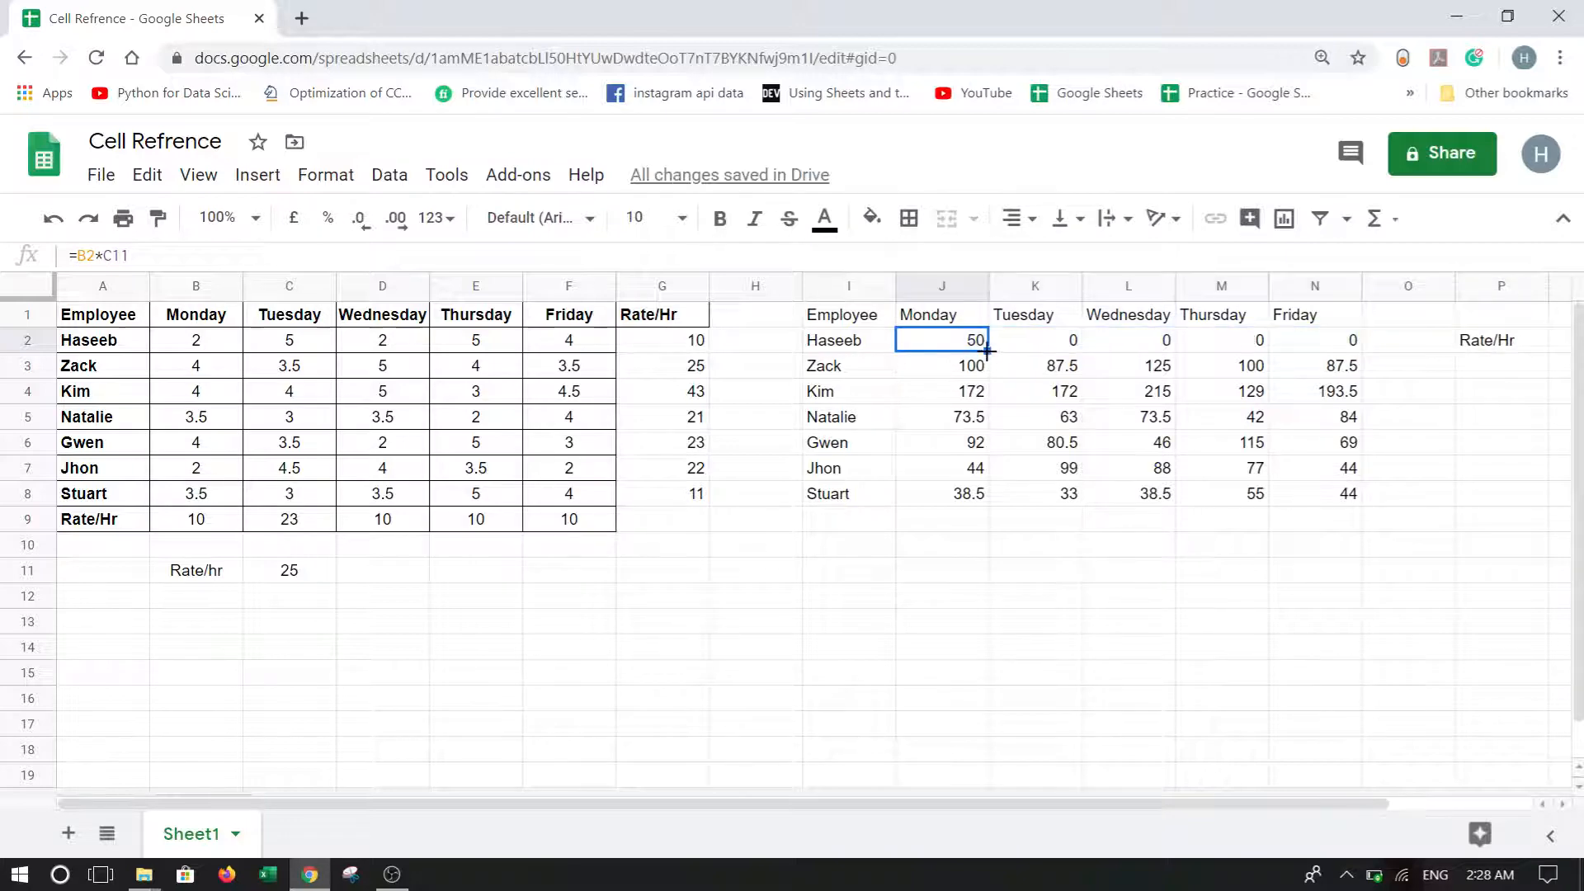
Fill the unlocked shared-rate formula from J2 down the Monday column to J8.
drag(988, 351, 982, 500)
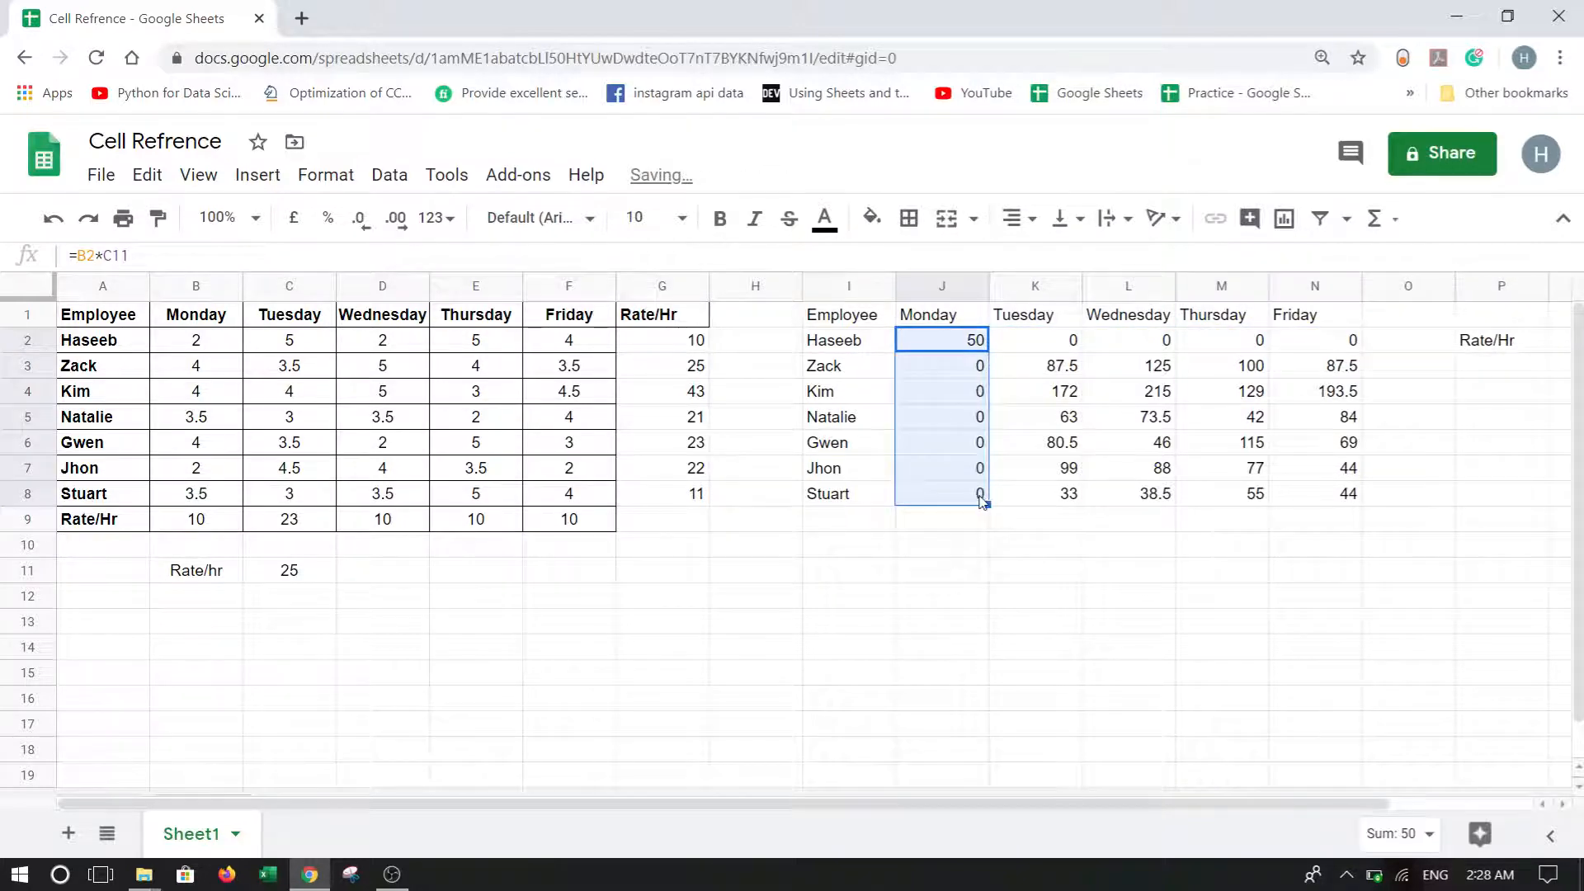
click(983, 349)
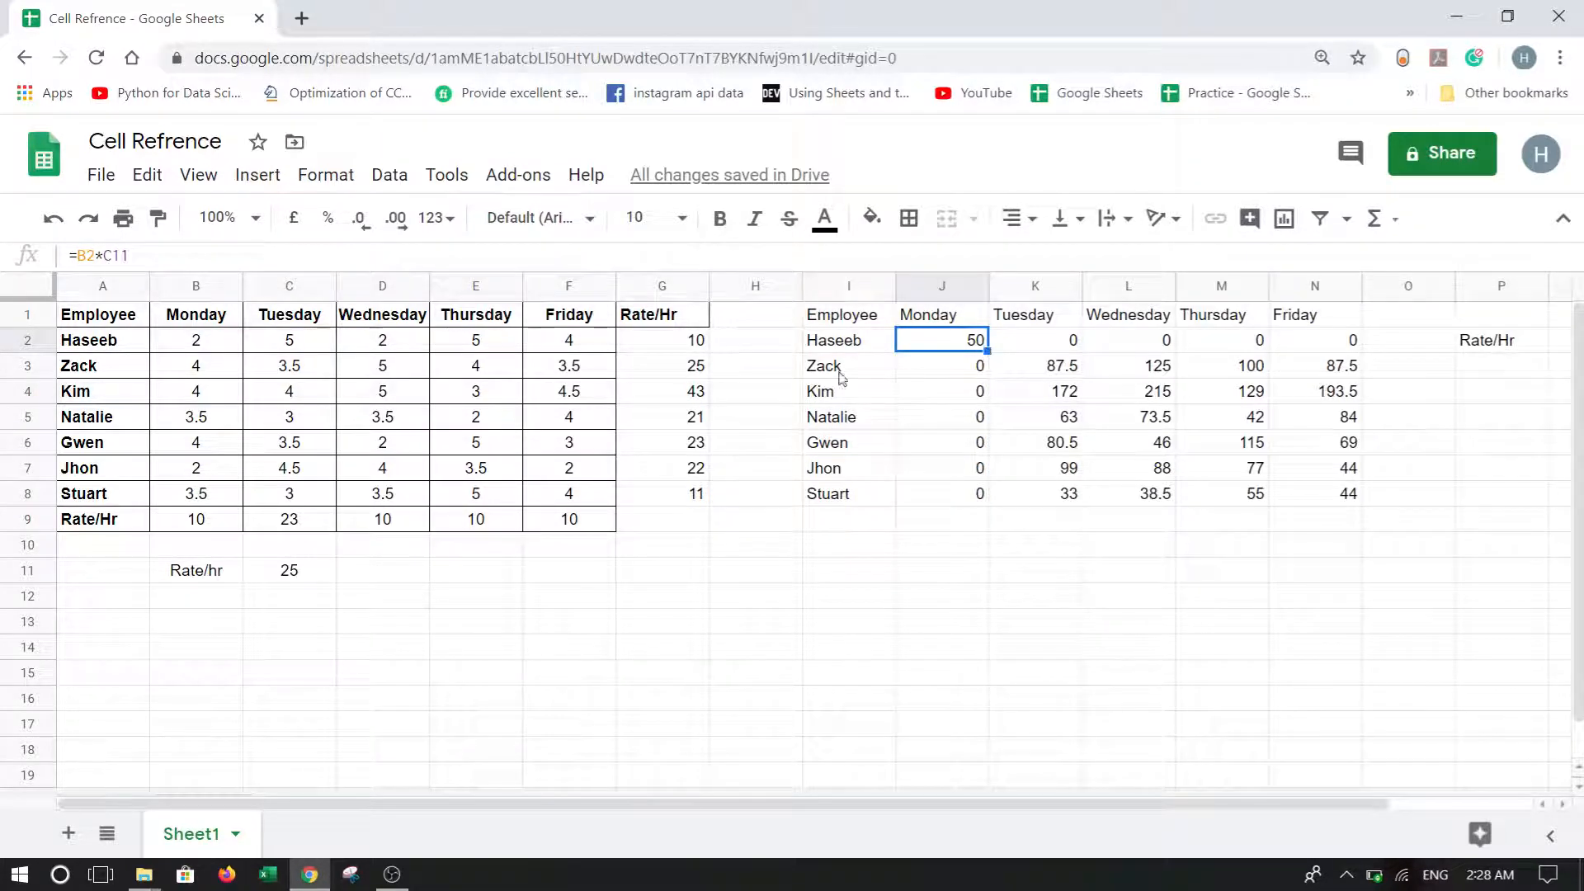
Lock both the column and row of the shared rate in J2's formula, making it =B2*$C$11.
click(111, 255)
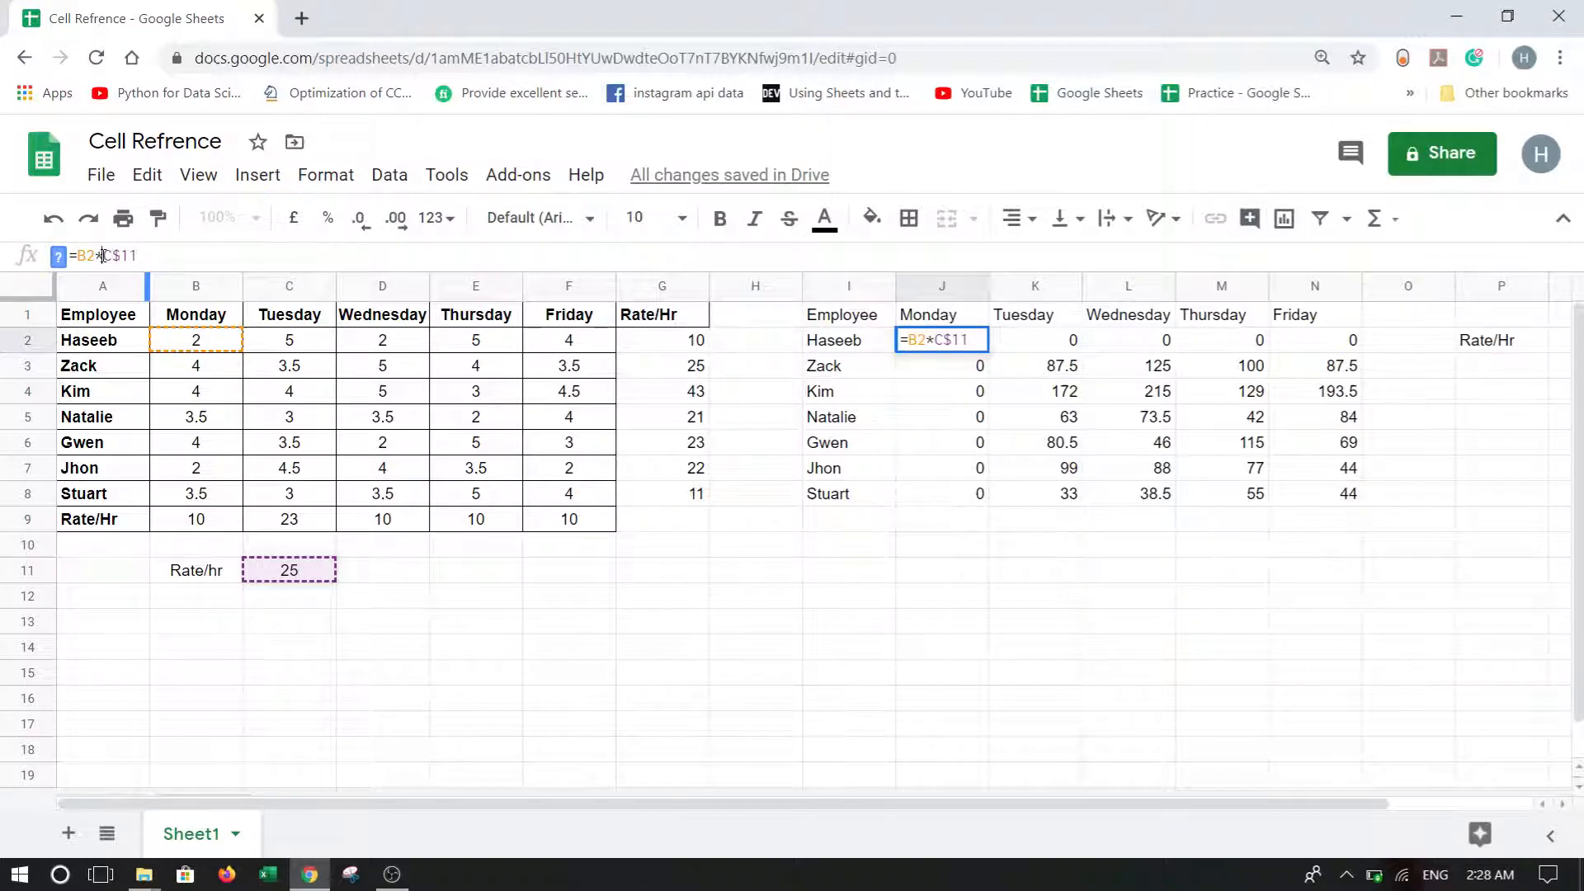
key(F4)
key(Return)
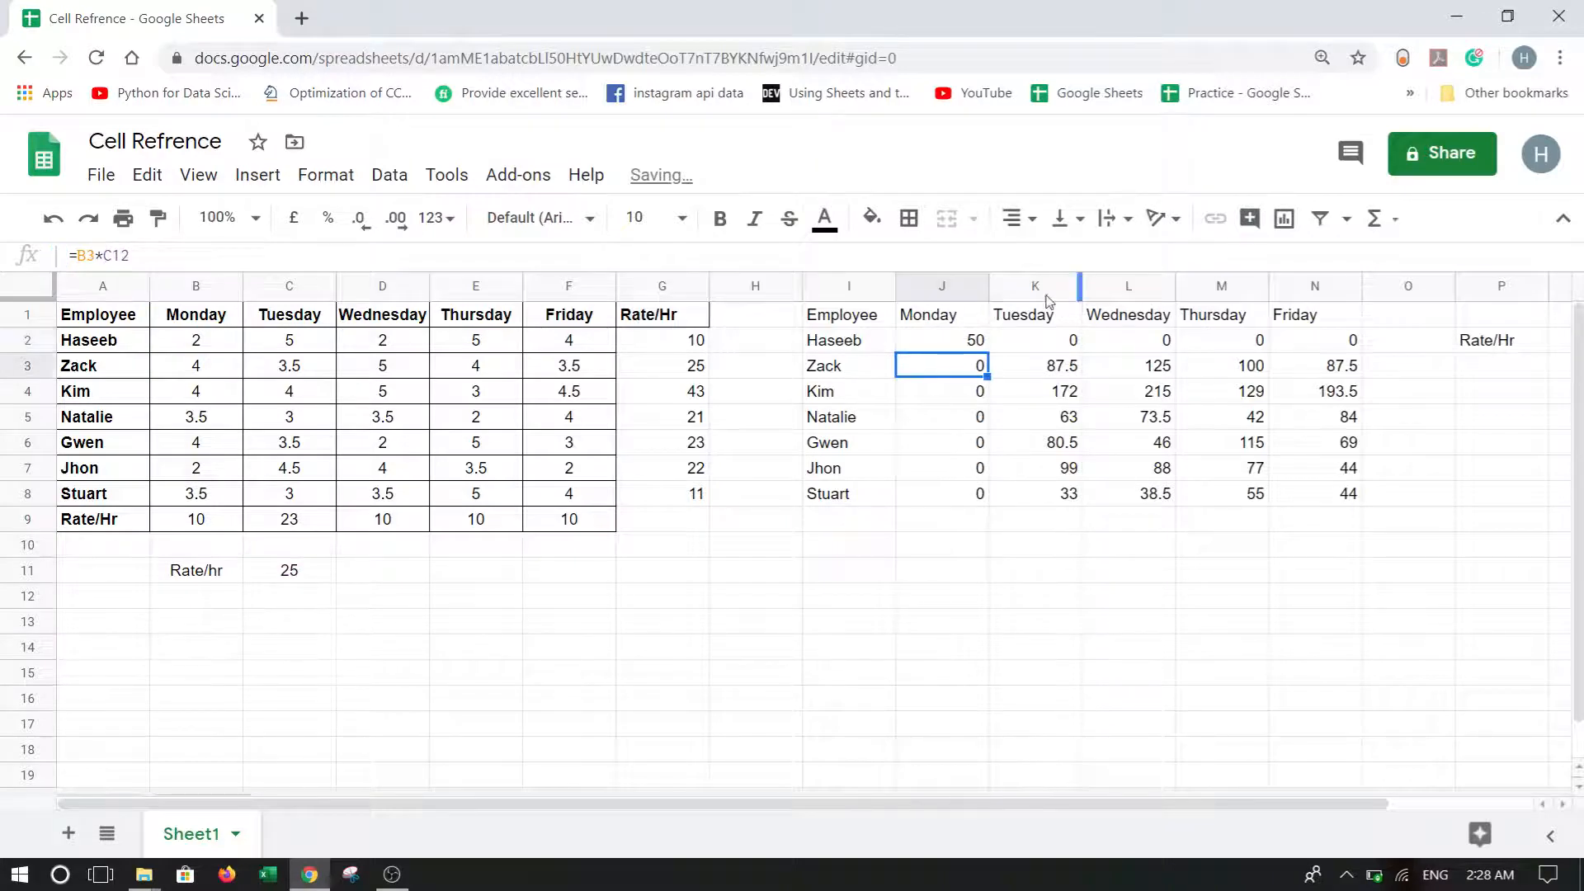
Fill the locked shared-rate formula from J2 across to N2, and extend it down through row 8 for all employees.
click(976, 347)
drag(987, 353, 1362, 345)
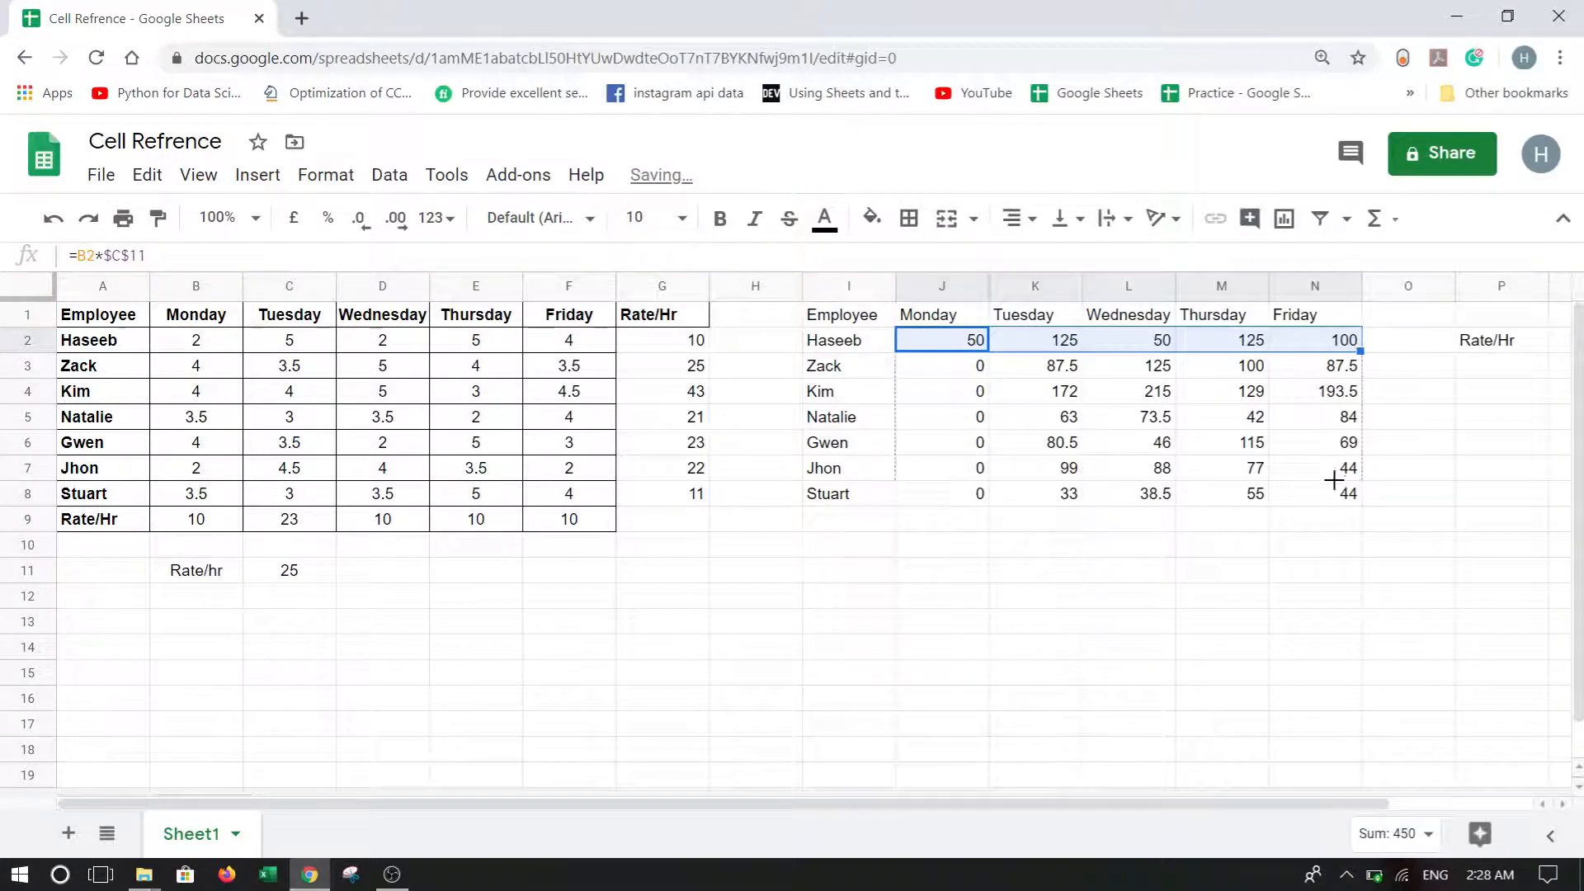
drag(1333, 493, 1345, 495)
Inspect the formula in N8 to check which hours cell and rate cell it references.
click(1354, 497)
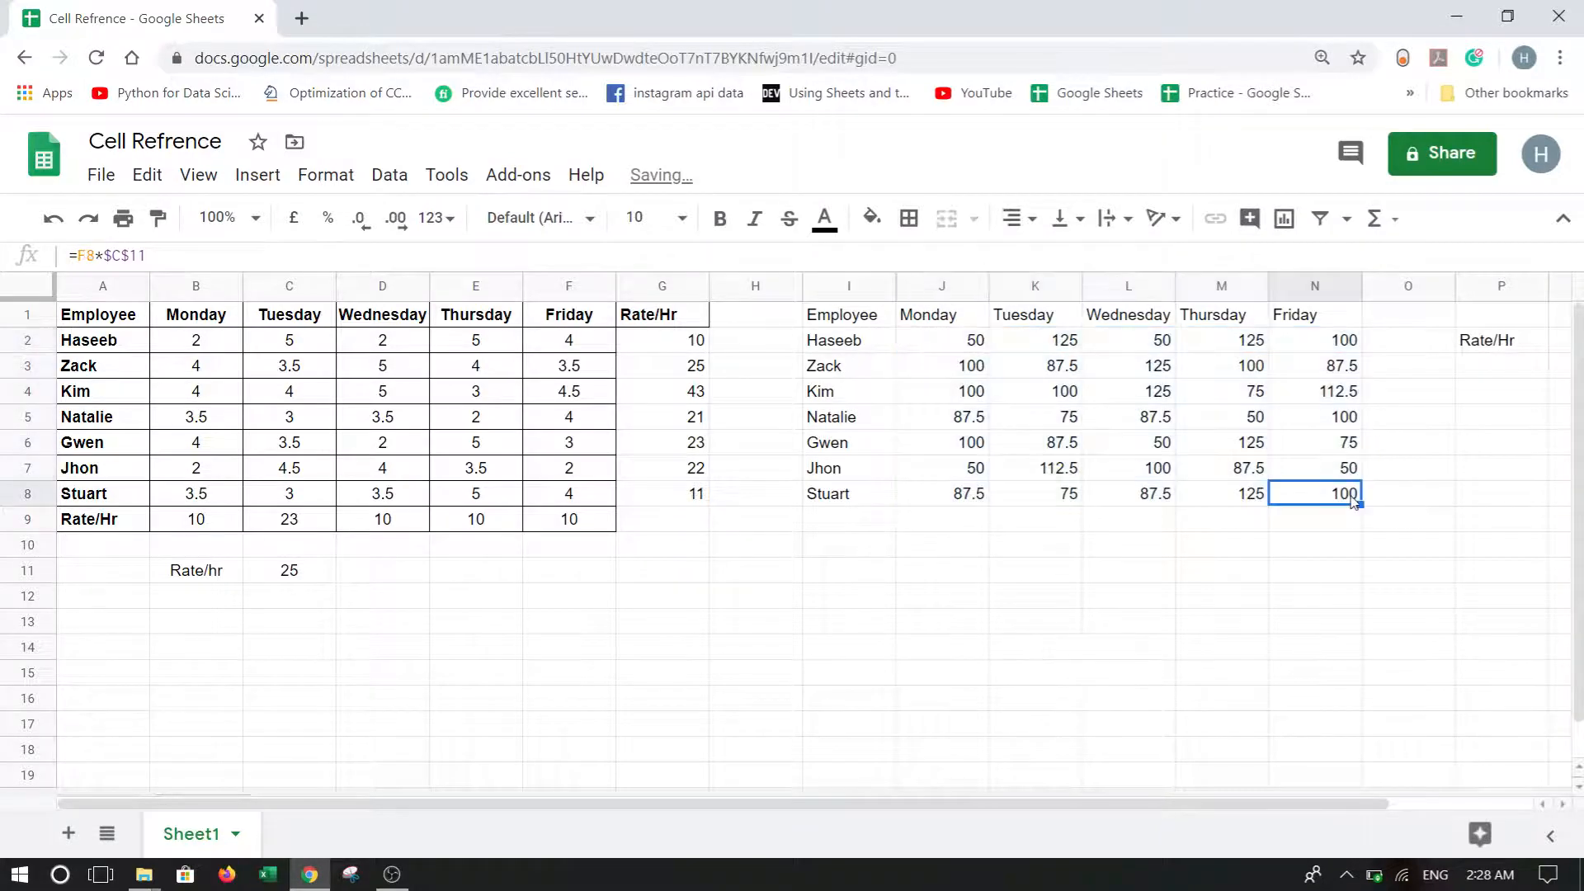
click(935, 259)
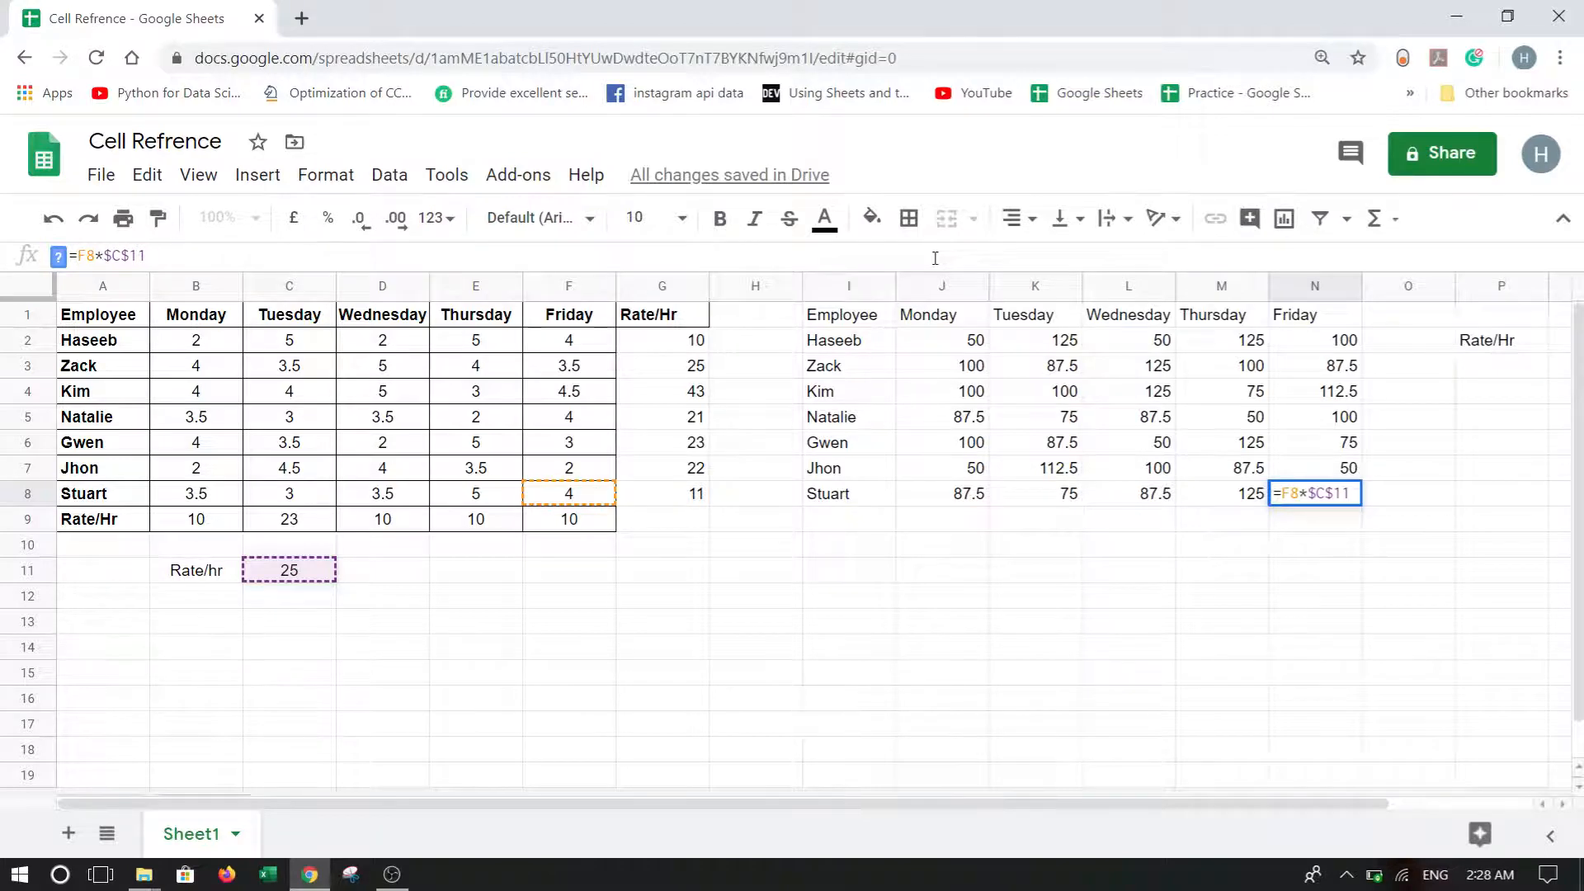
key(Return)
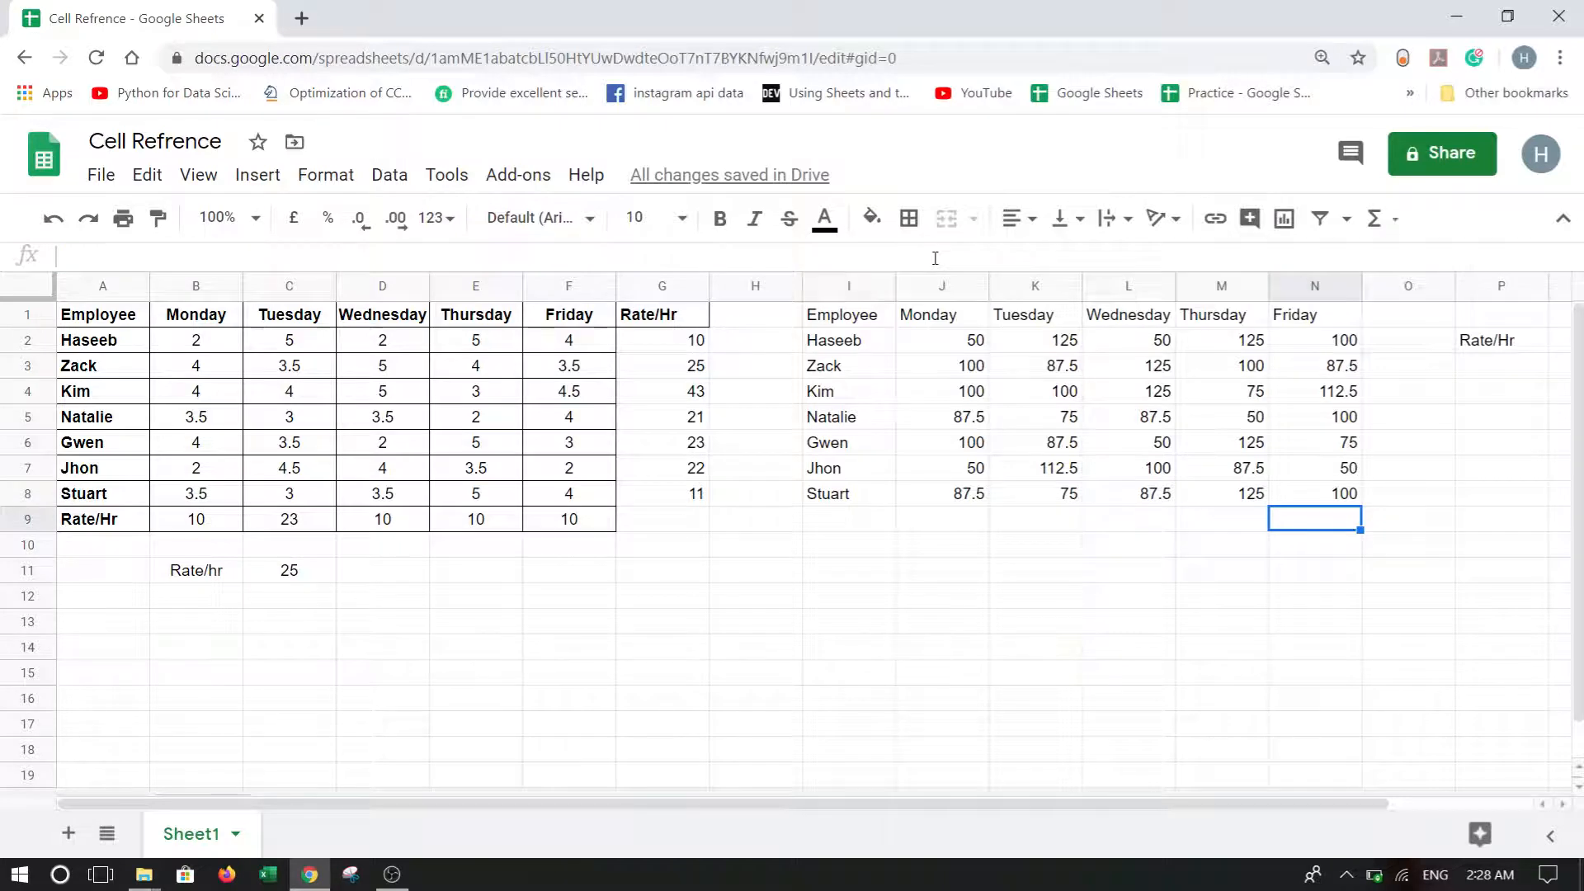
Cycle the C11 reference in J2's formula repeatedly through the fully locked, row-locked, column-locked and relative forms.
click(930, 350)
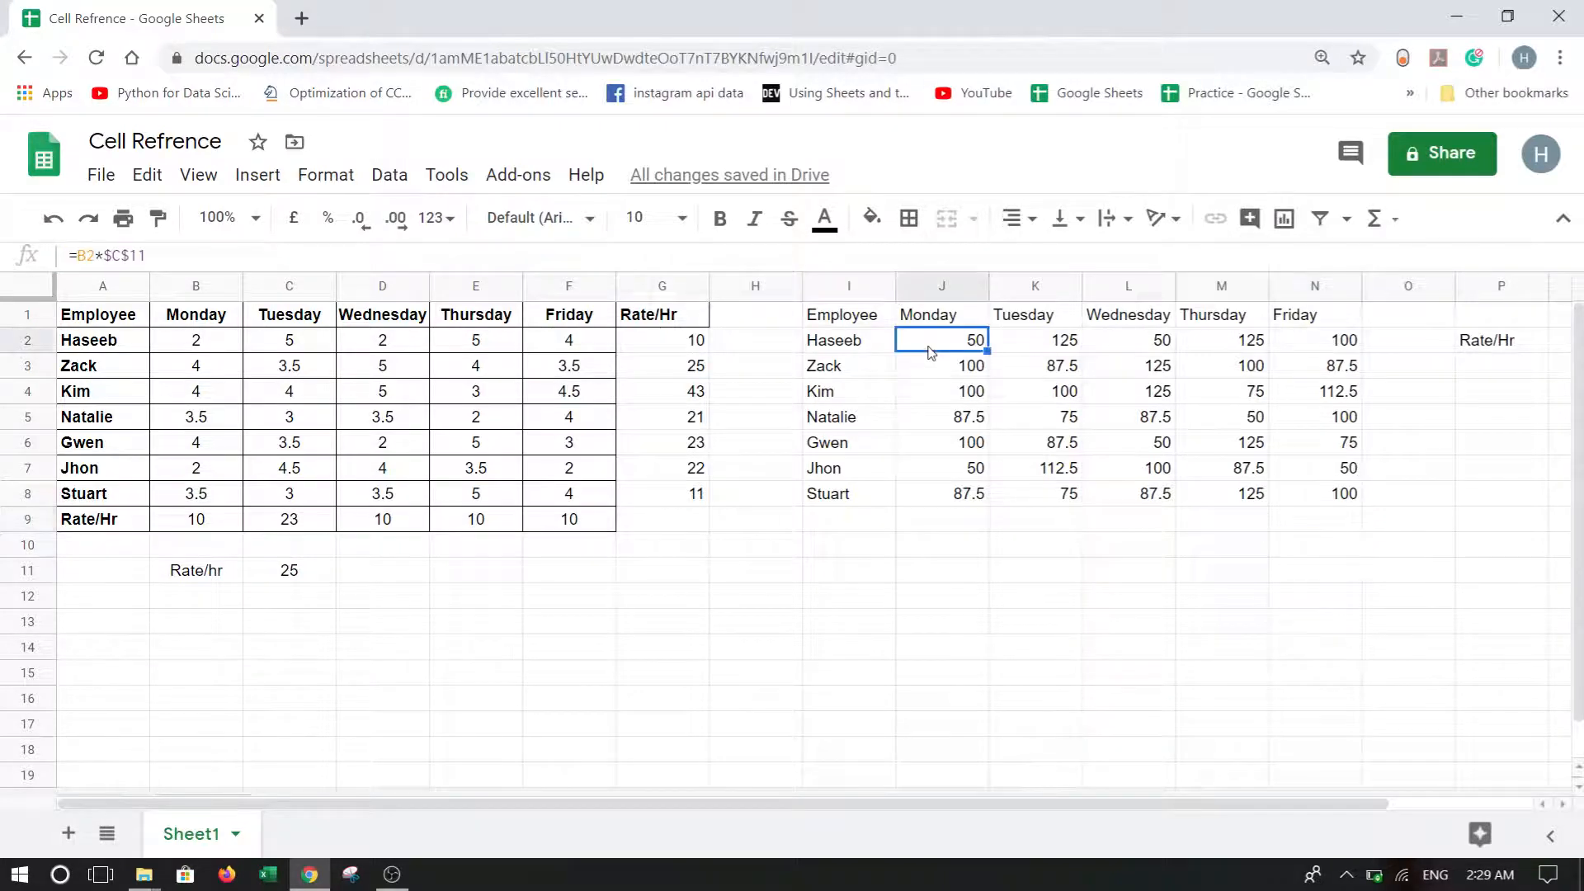
click(134, 256)
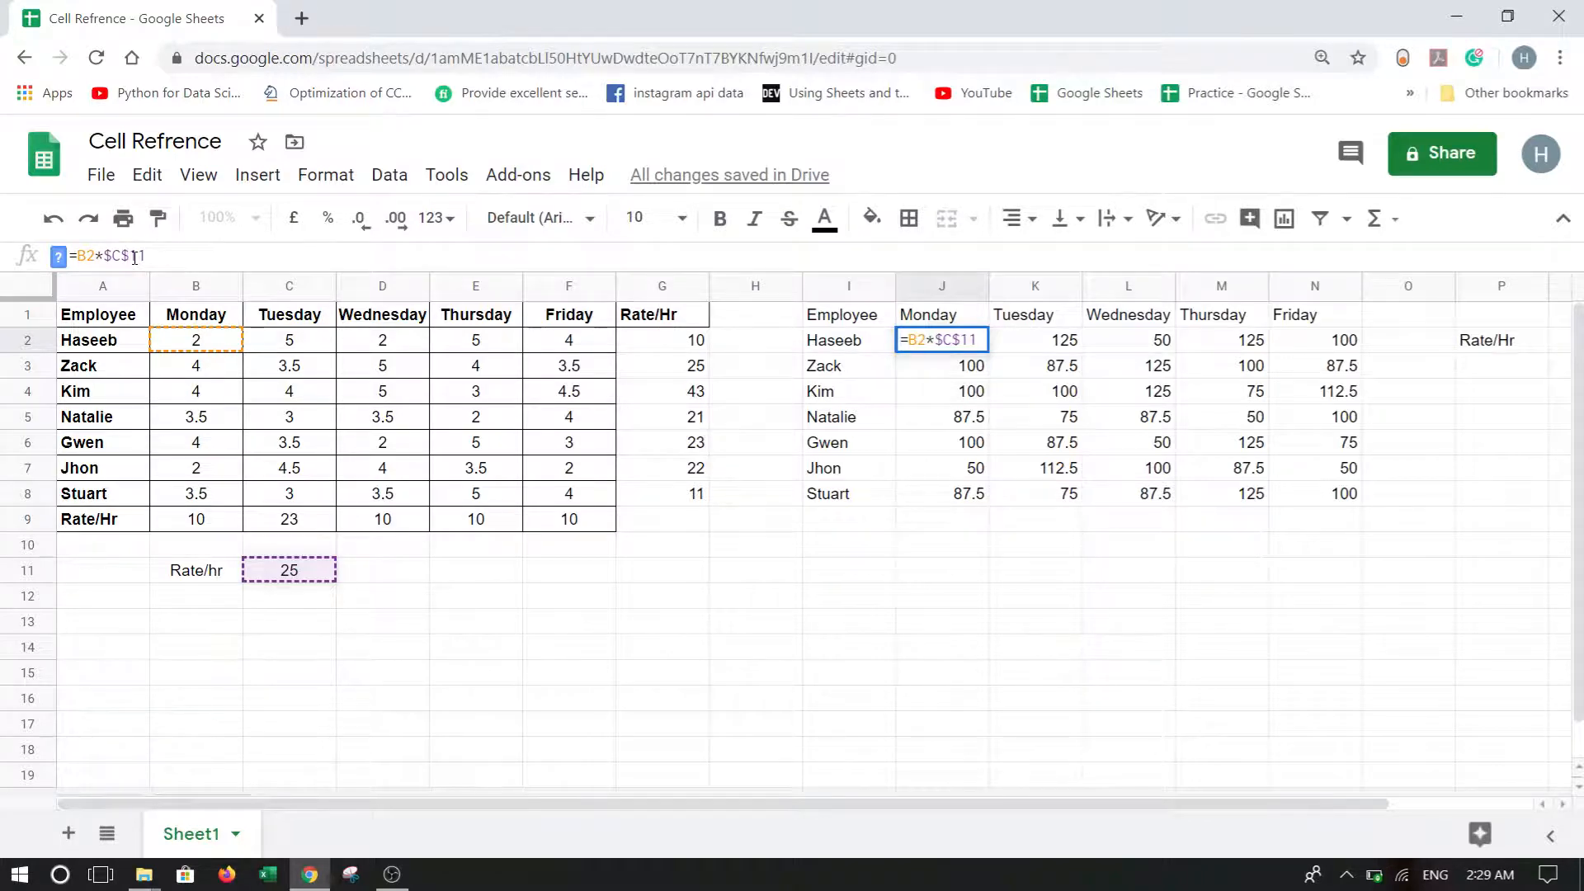
key(F4)
key(F4)
key(F4)
key(F4)
key(F4)
key(F4)
key(F4)
key(F4)
key(F4)
key(F4)
key(F4)
key(Return)
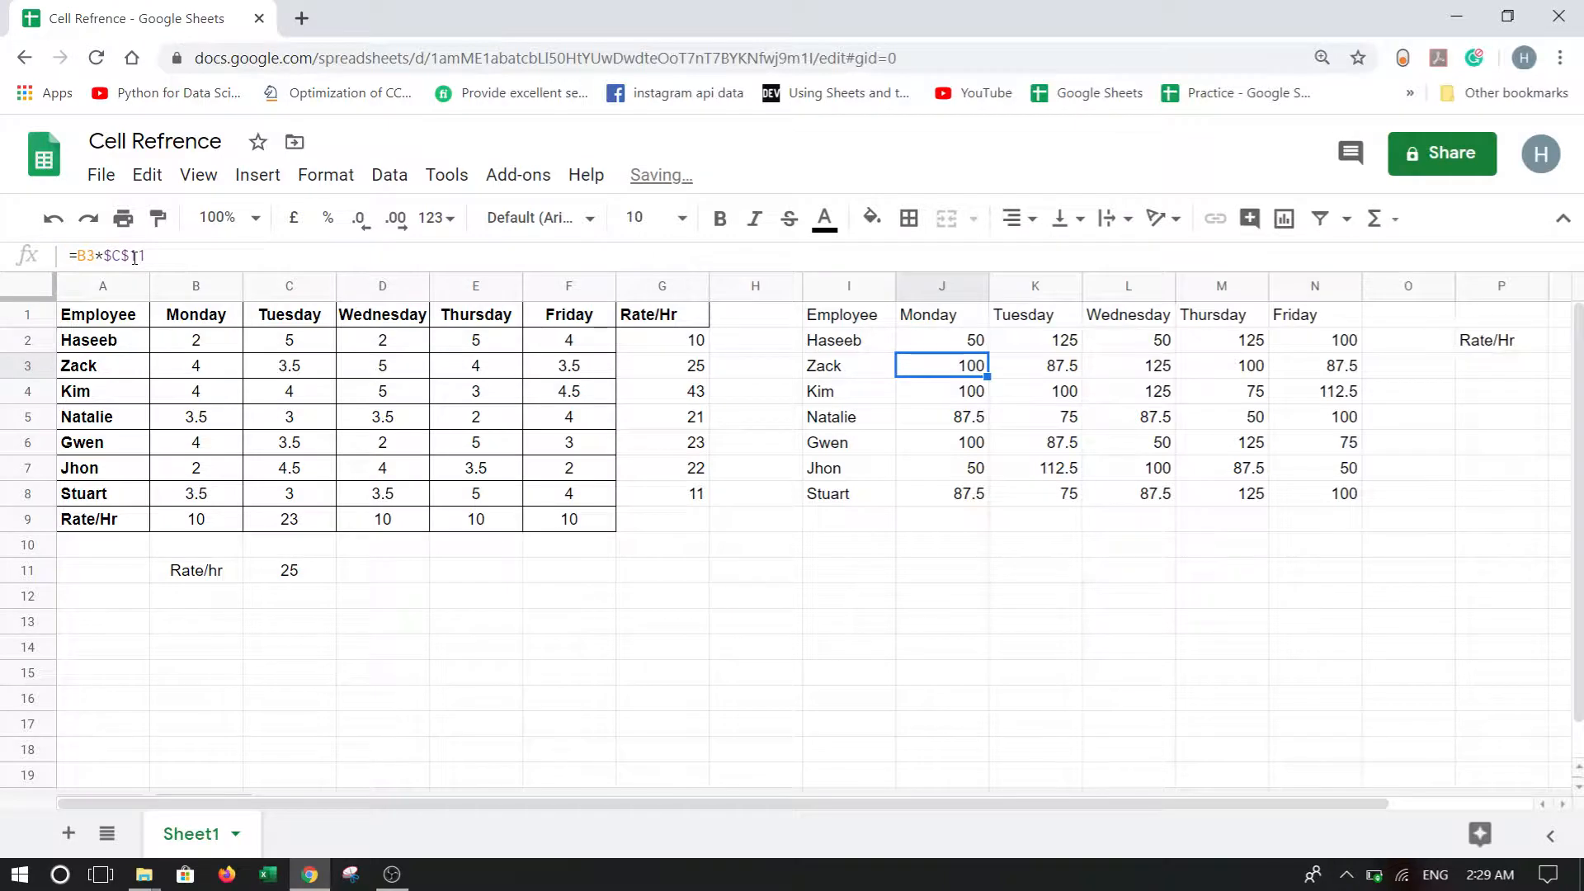